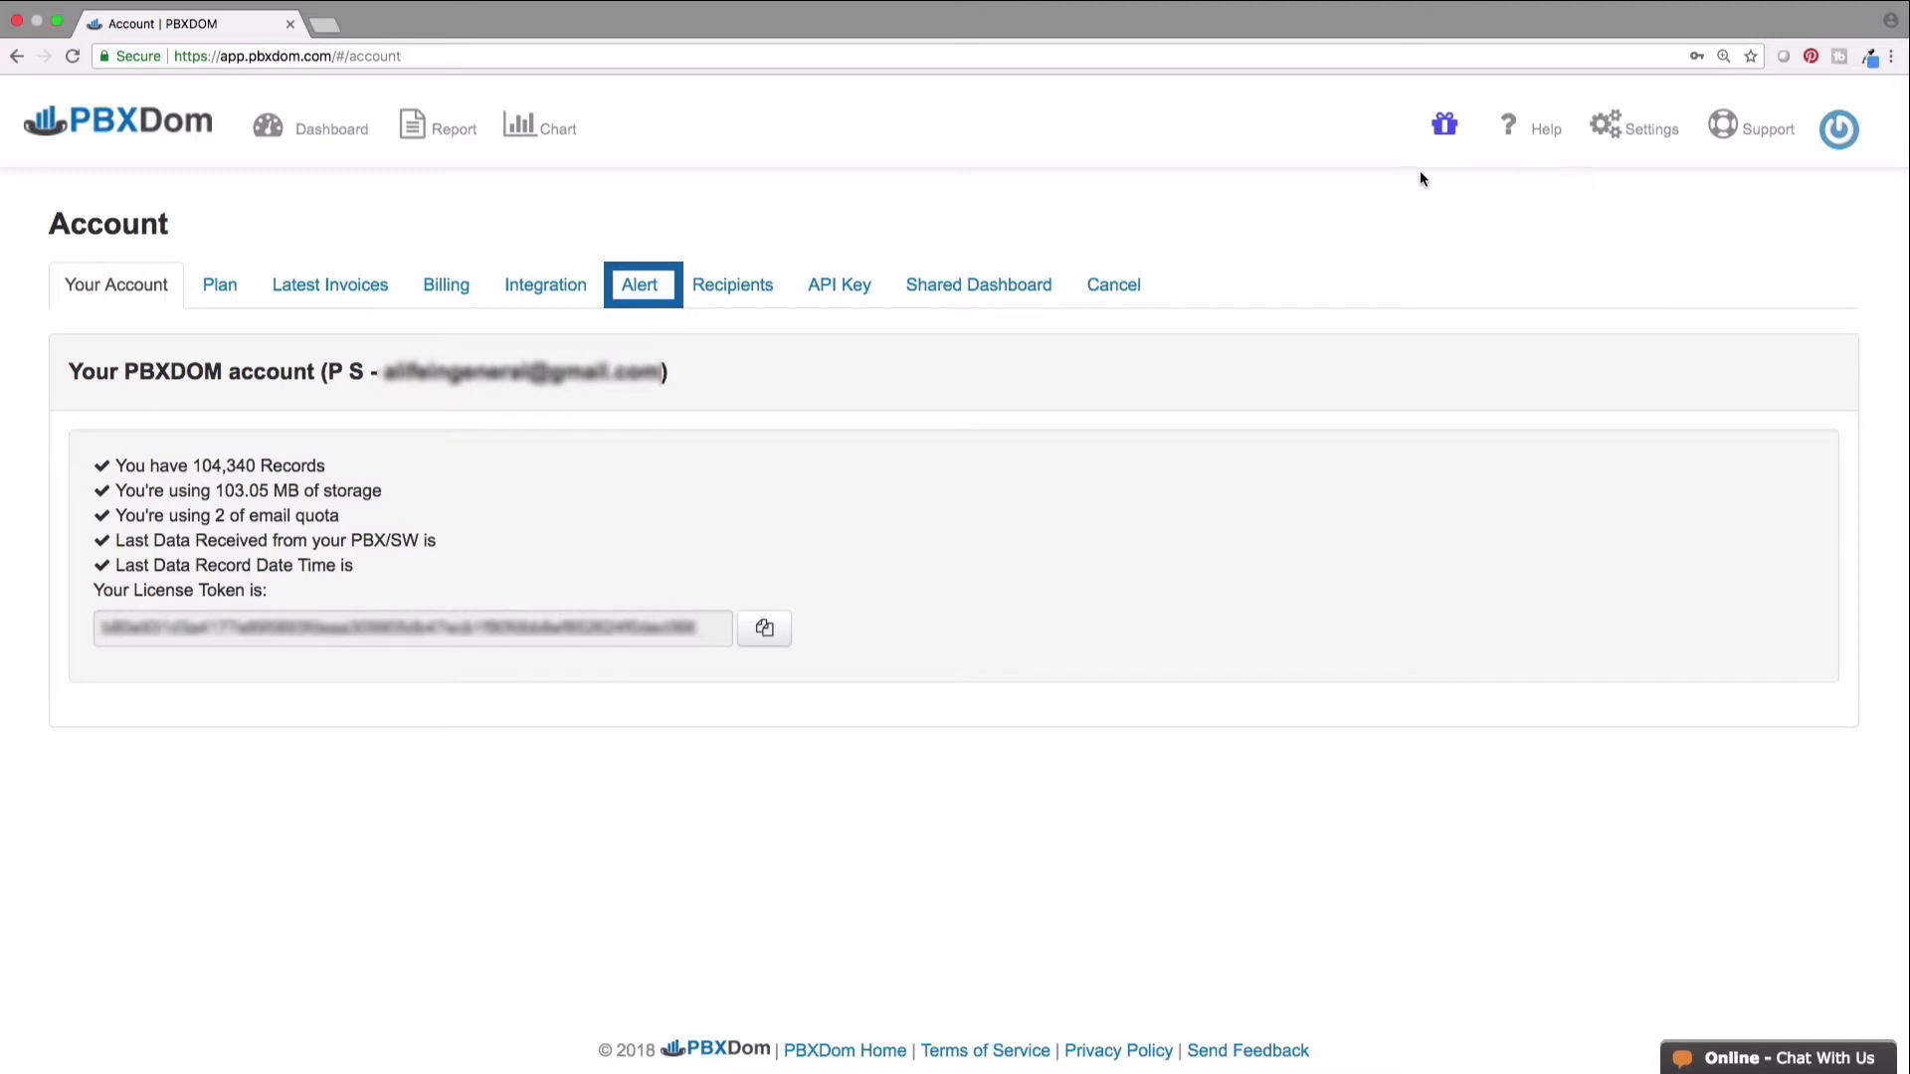
- Show the Alert tab, listing the existing 'Calls outside business hours' email alert
click(639, 287)
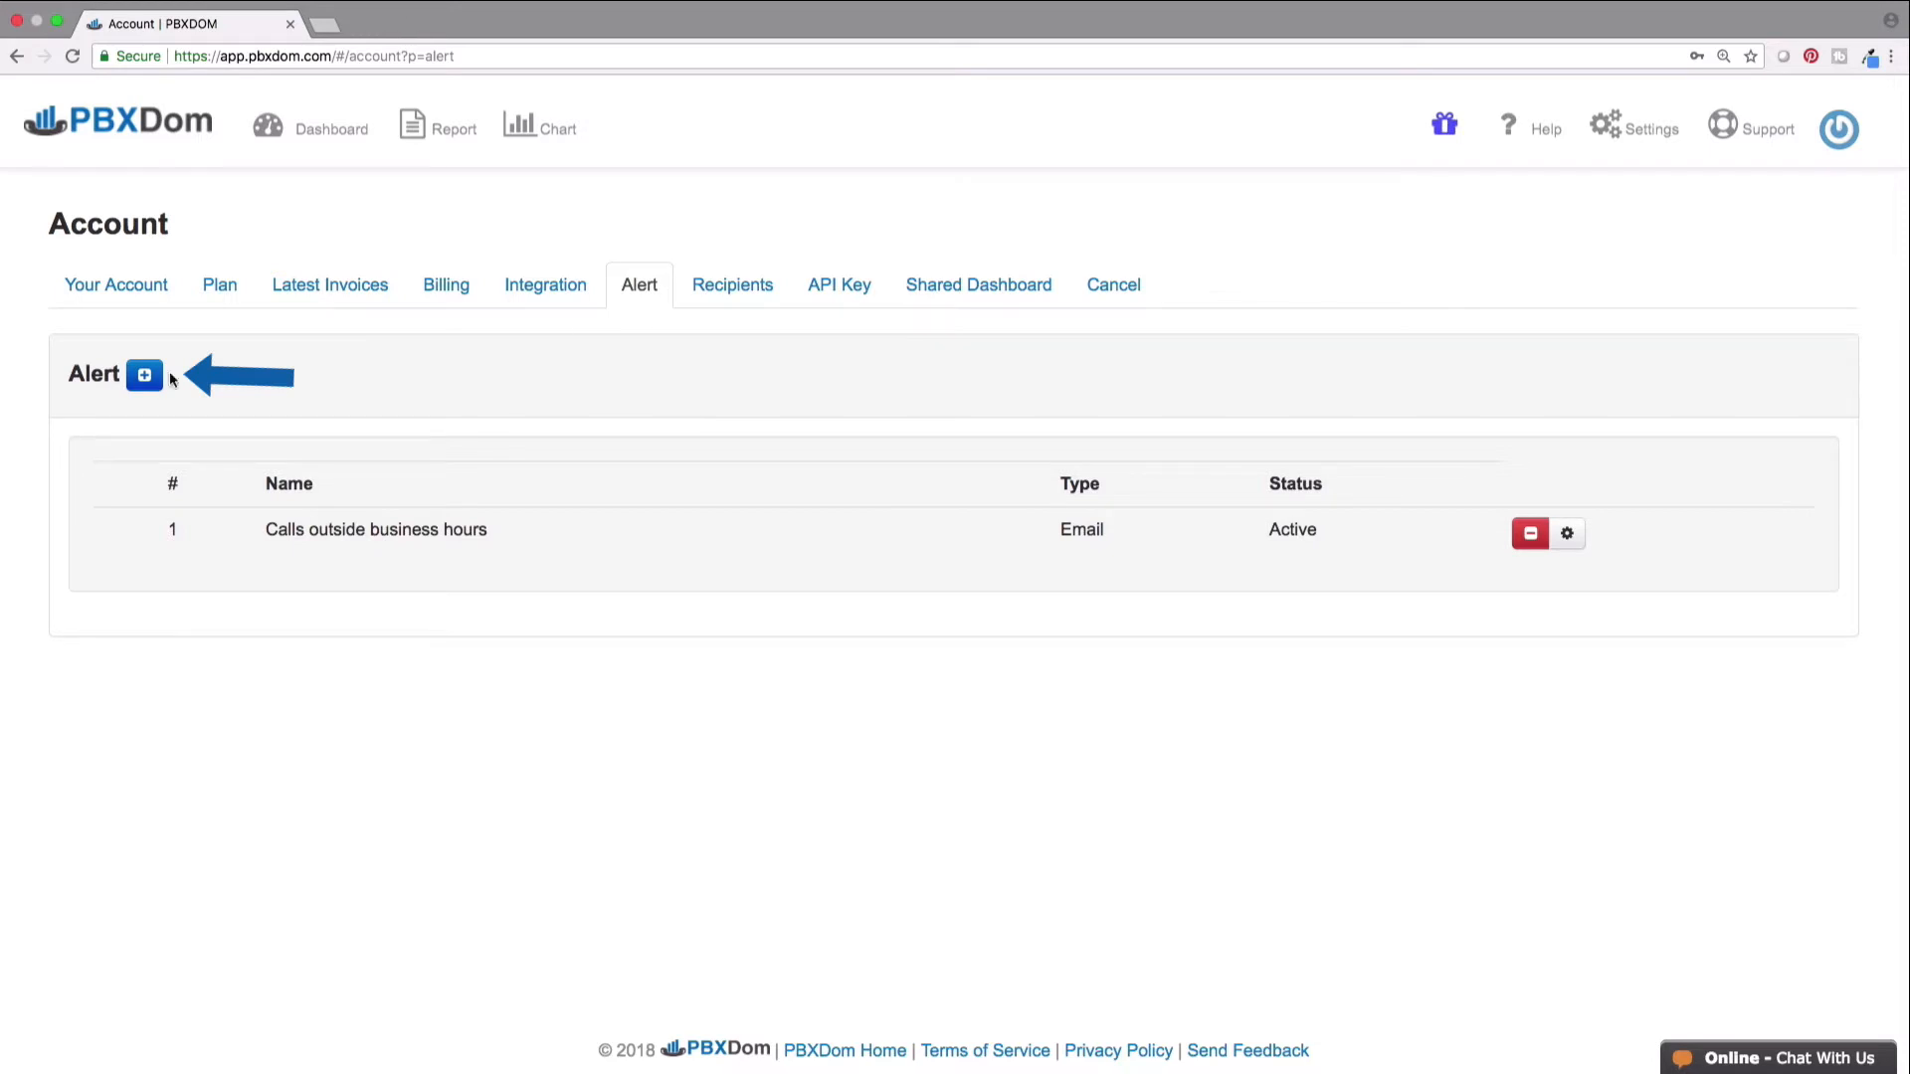
- Start a new alert named 'Missed Calls After Hours' with subject 'Missed Calls Received After Business Hours'
click(134, 380)
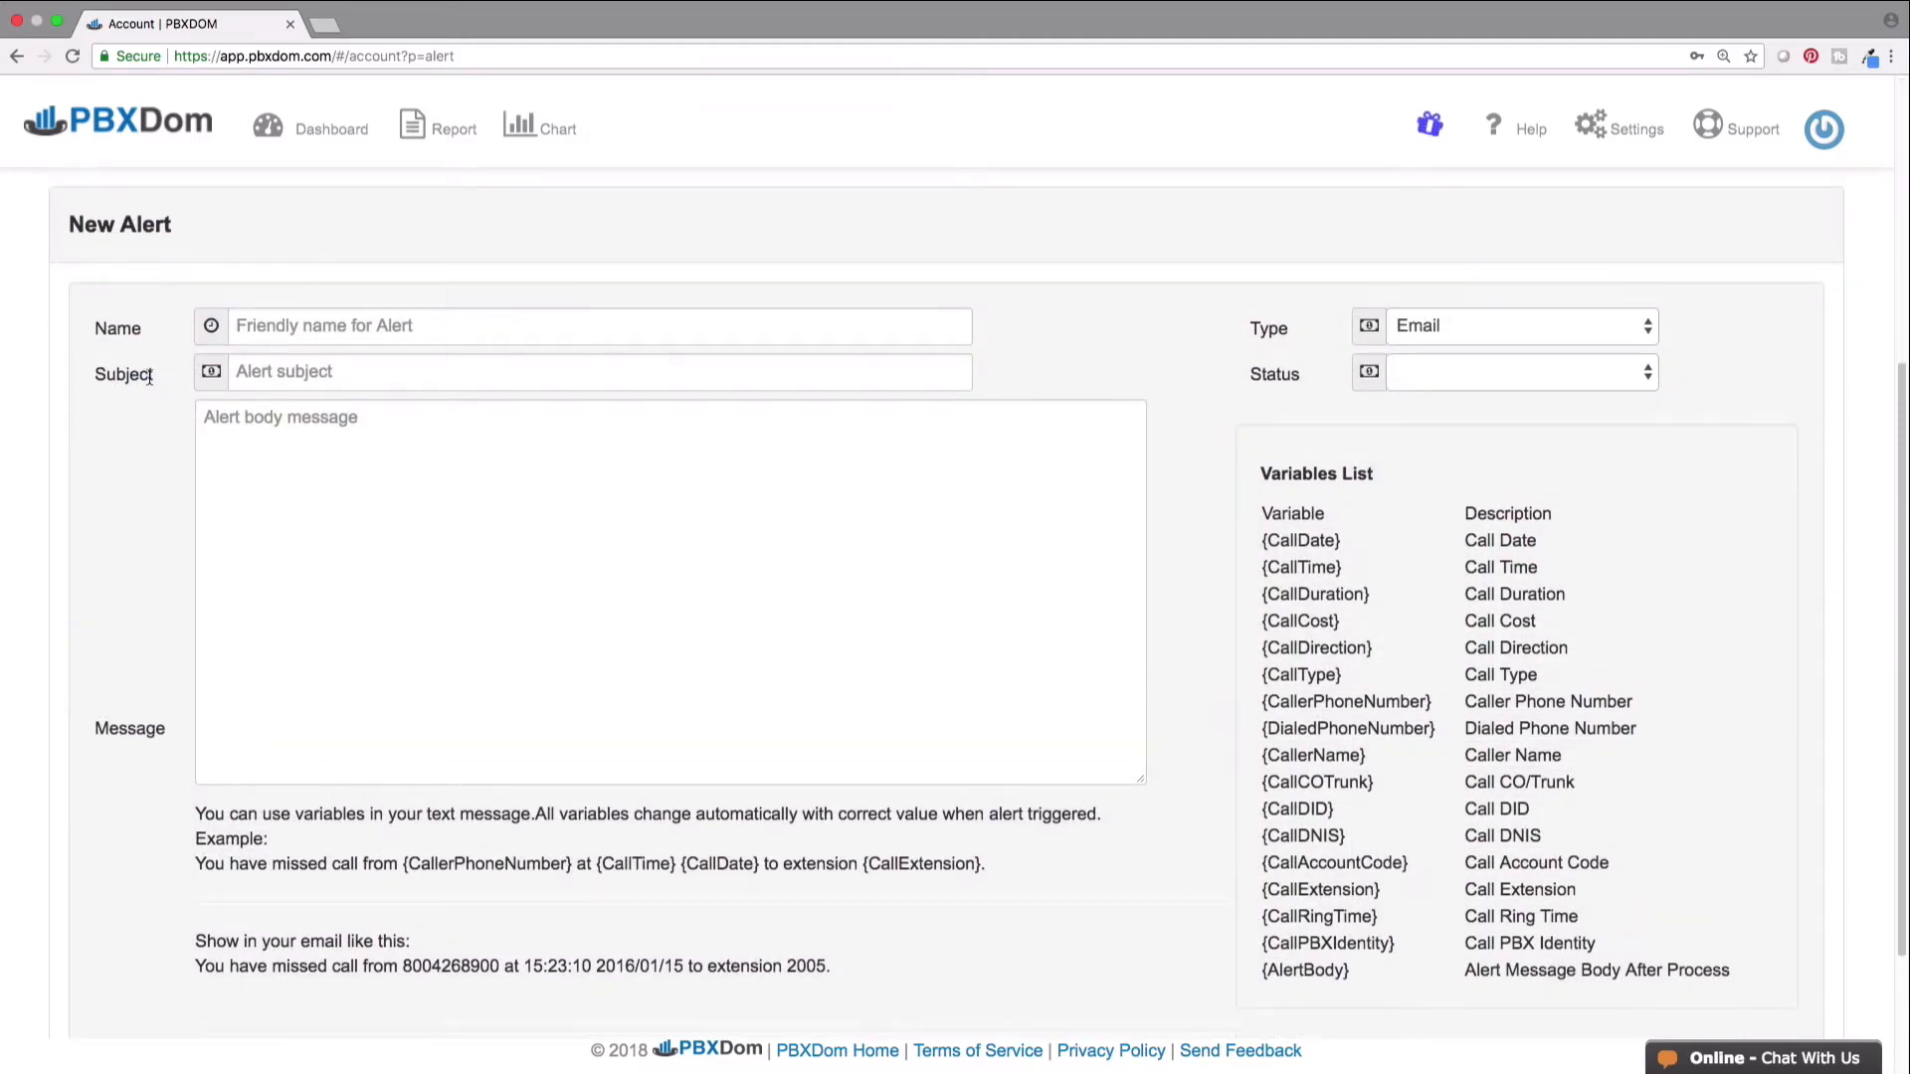
click(308, 326)
text(Missed Calls After)
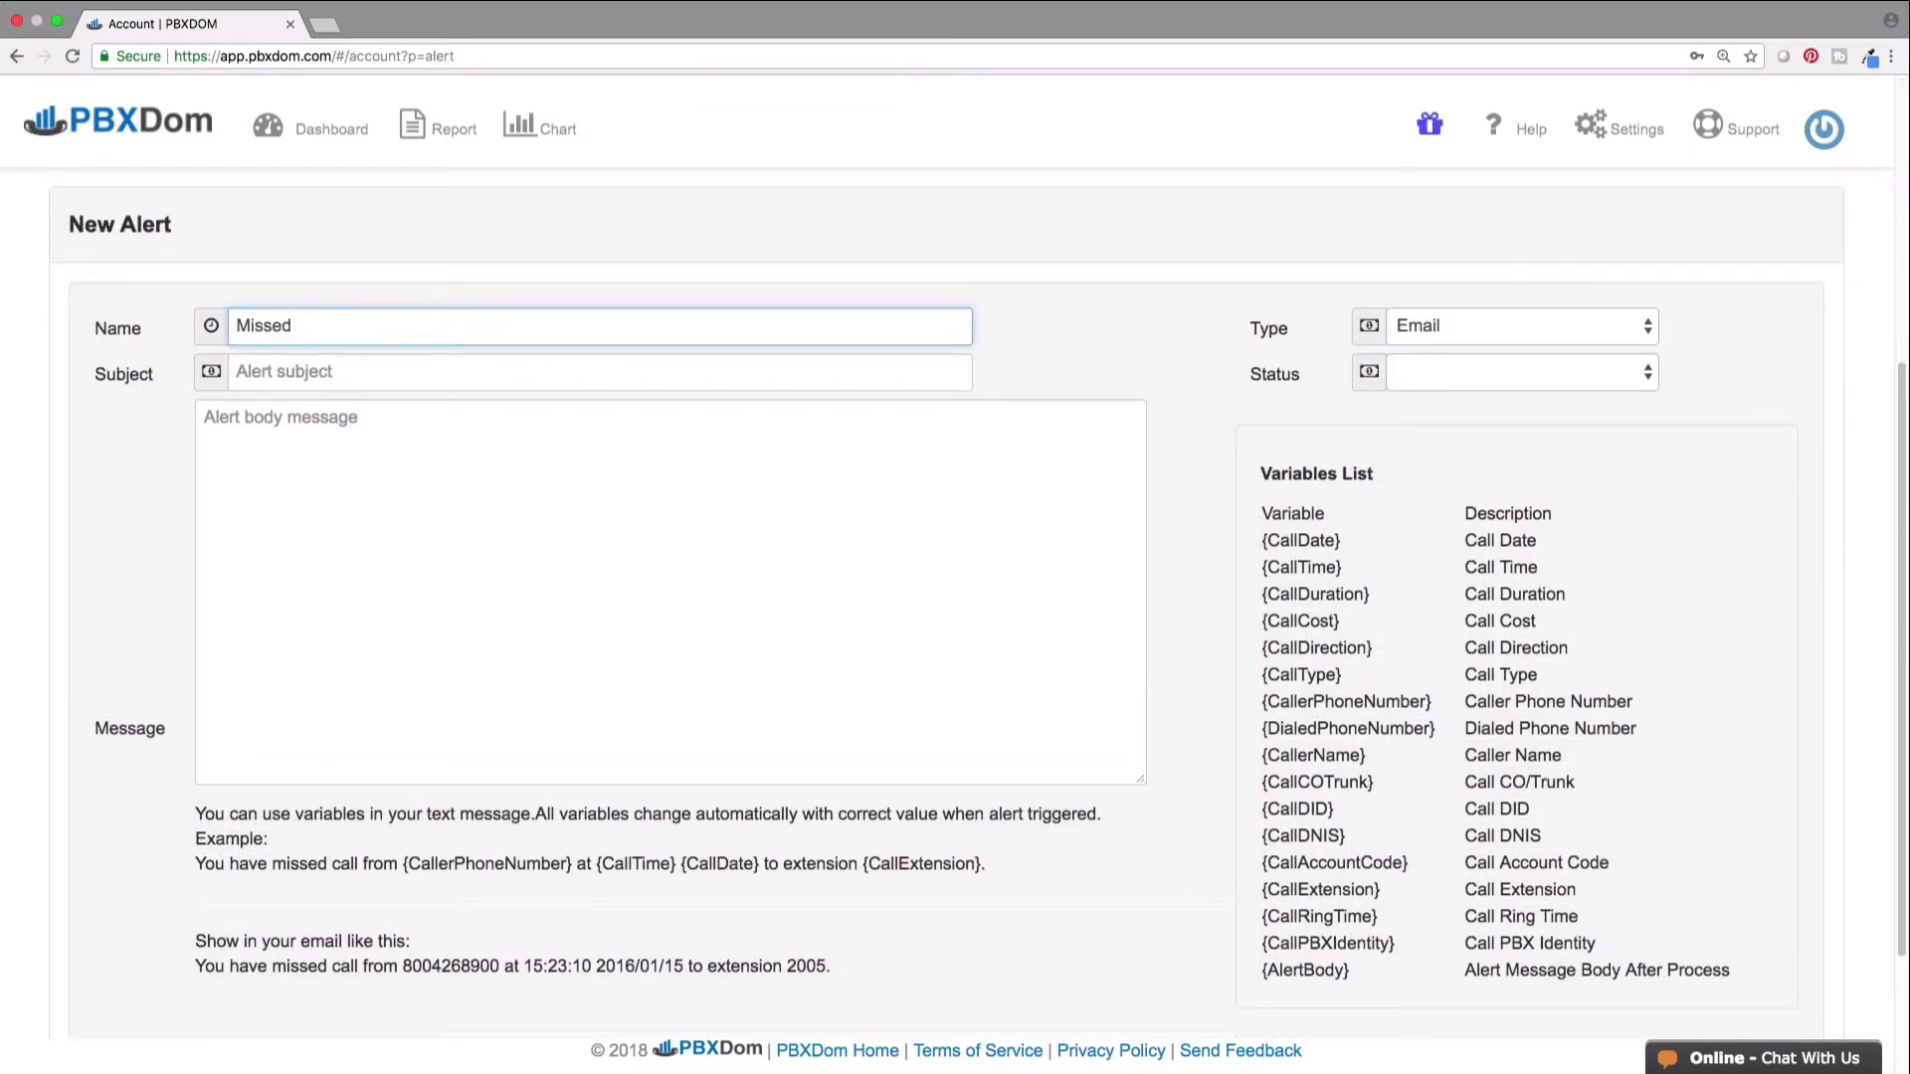
text( Hours)
key(Tab)
text(Missed Calls Received After Business Hours)
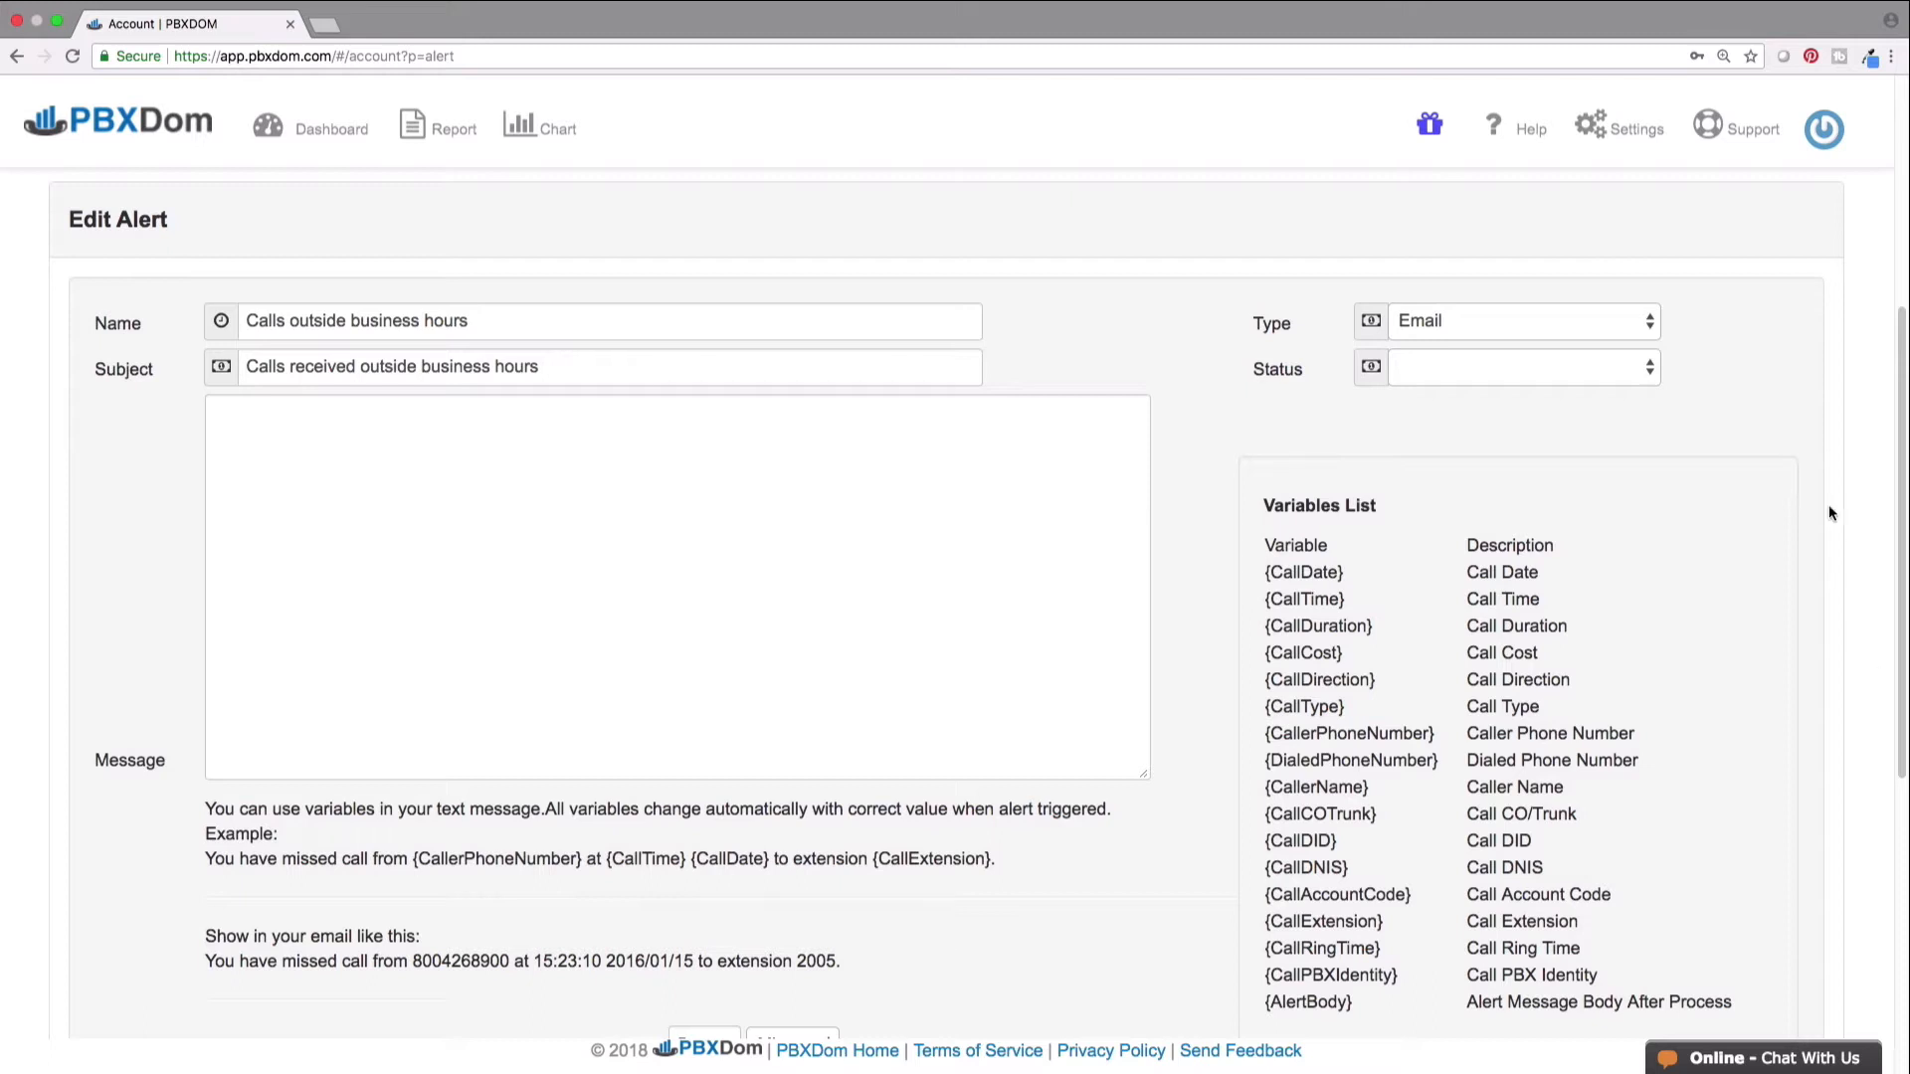
- Set the alert type to Webhook, check the WebHook URL field, then reopen the Type list
click(1651, 324)
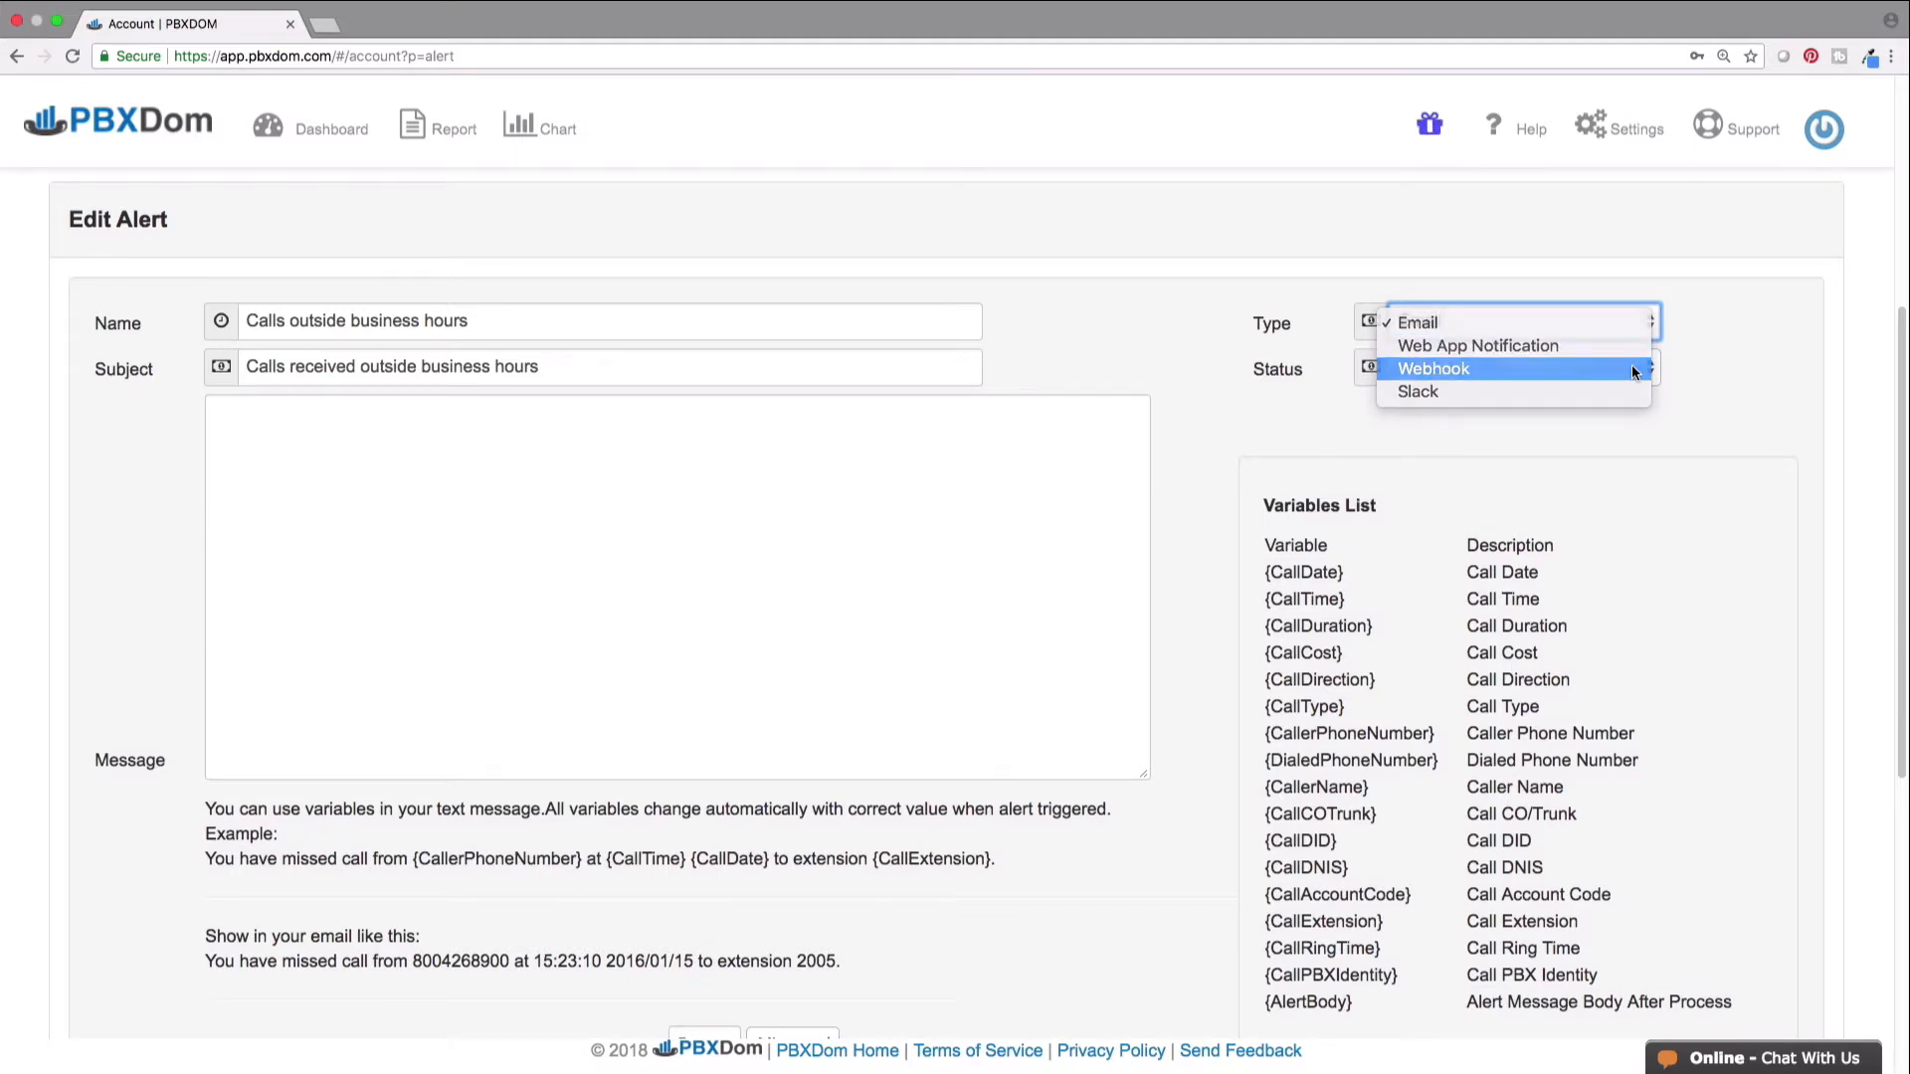
click(1633, 370)
drag(1898, 397, 1882, 503)
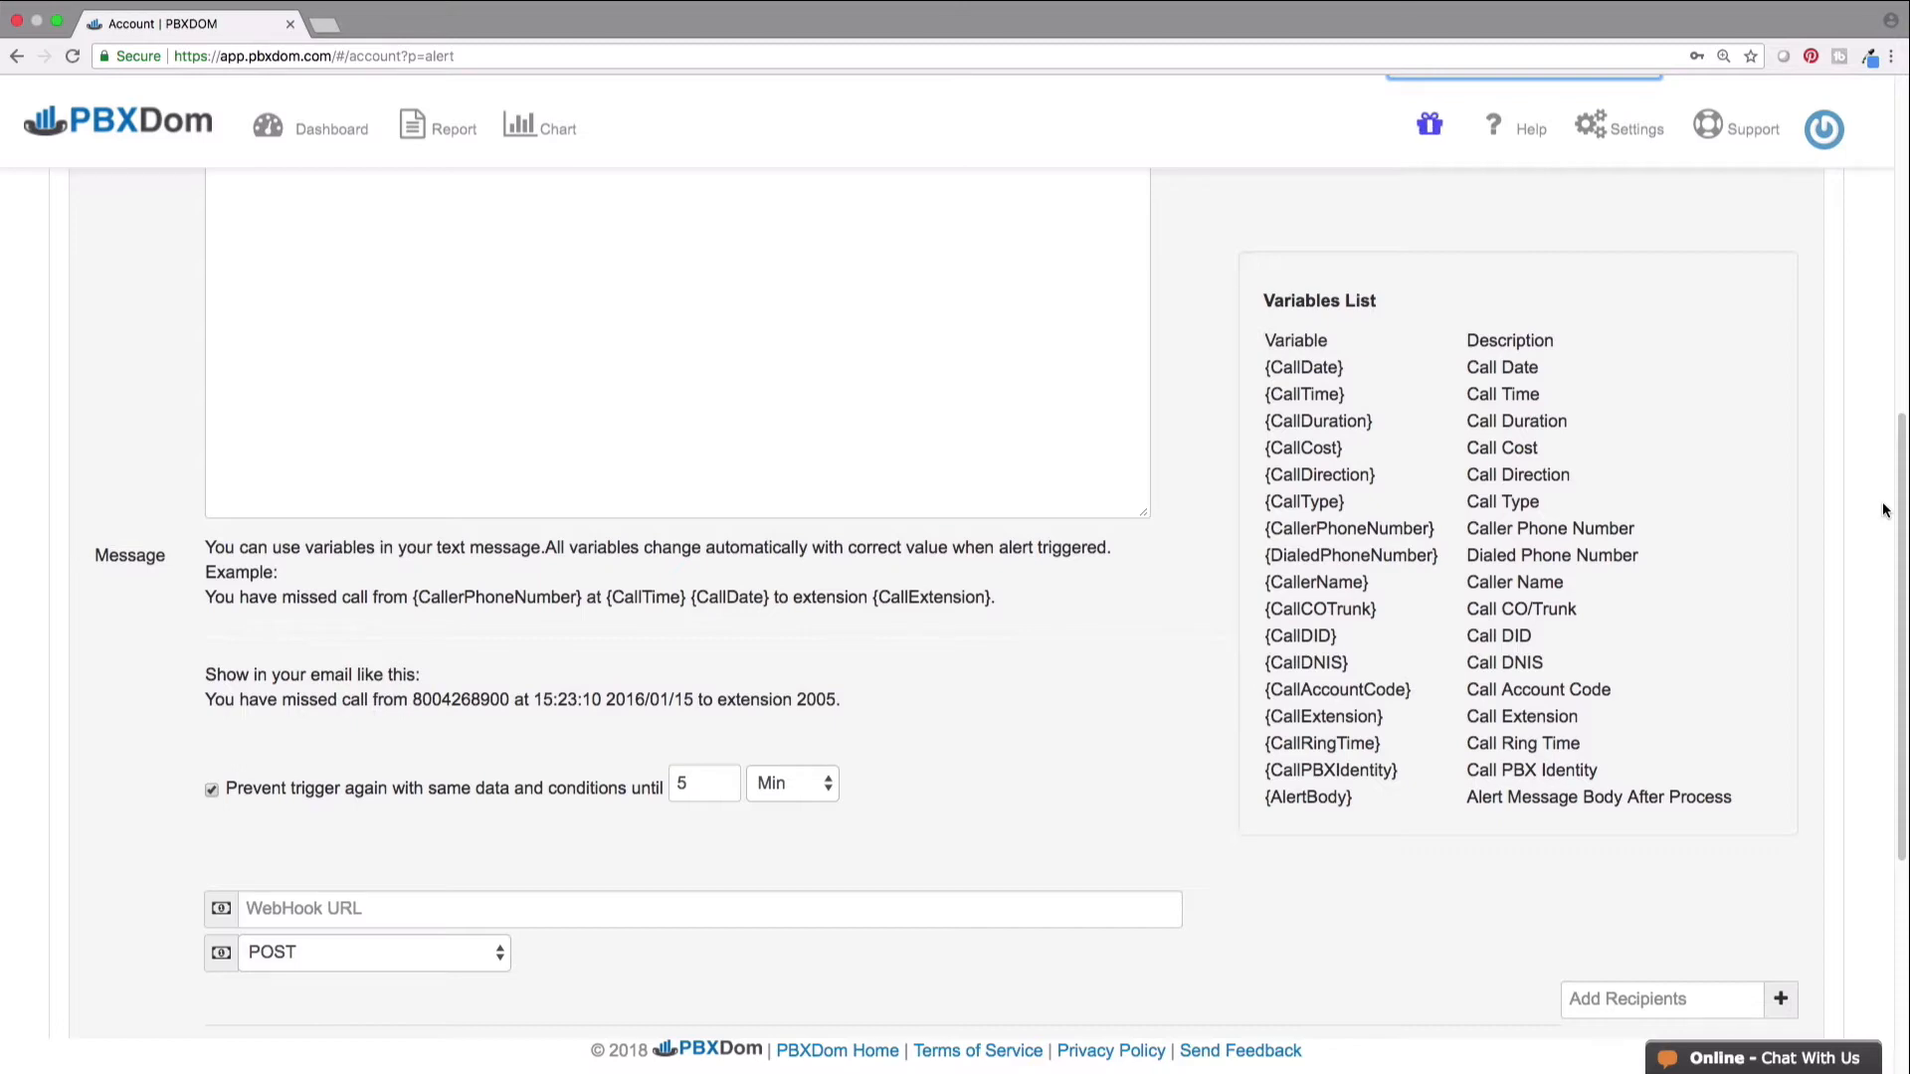
scroll(1884, 510, up, 3)
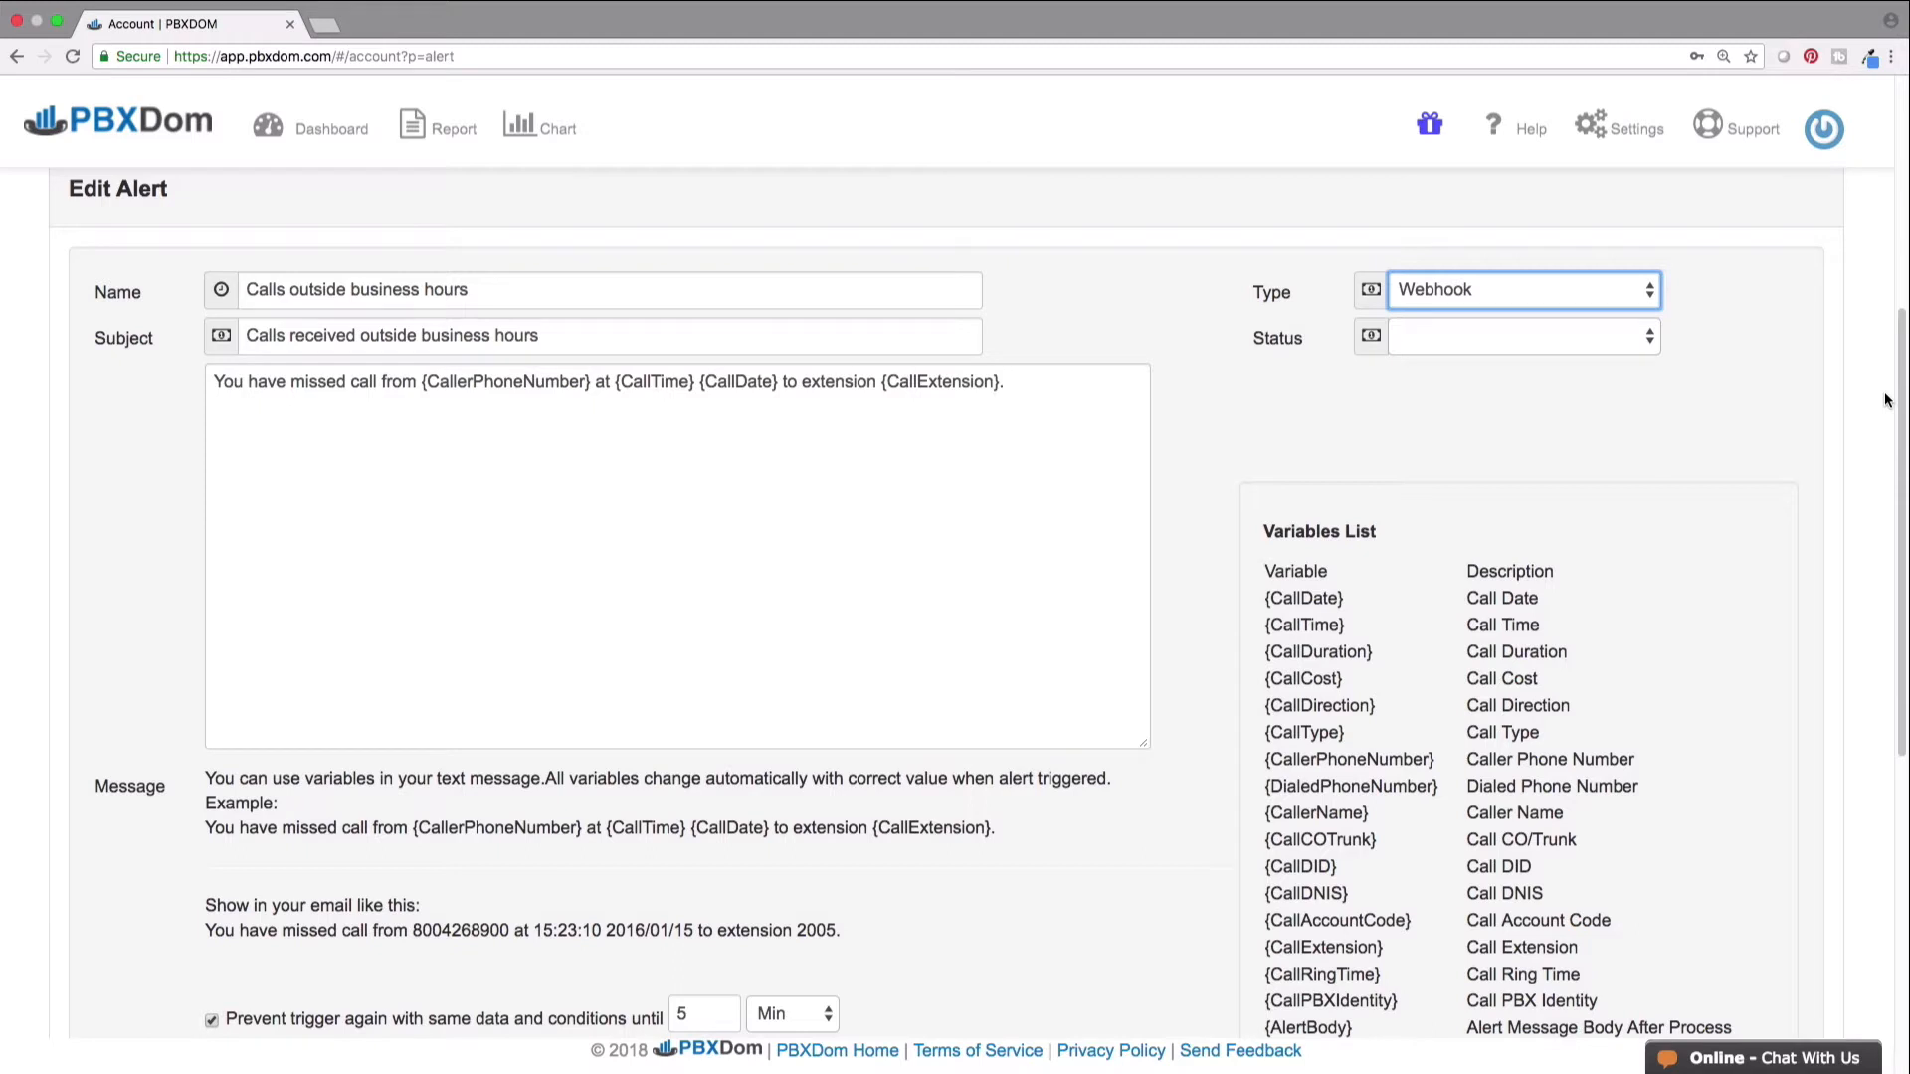
click(1647, 289)
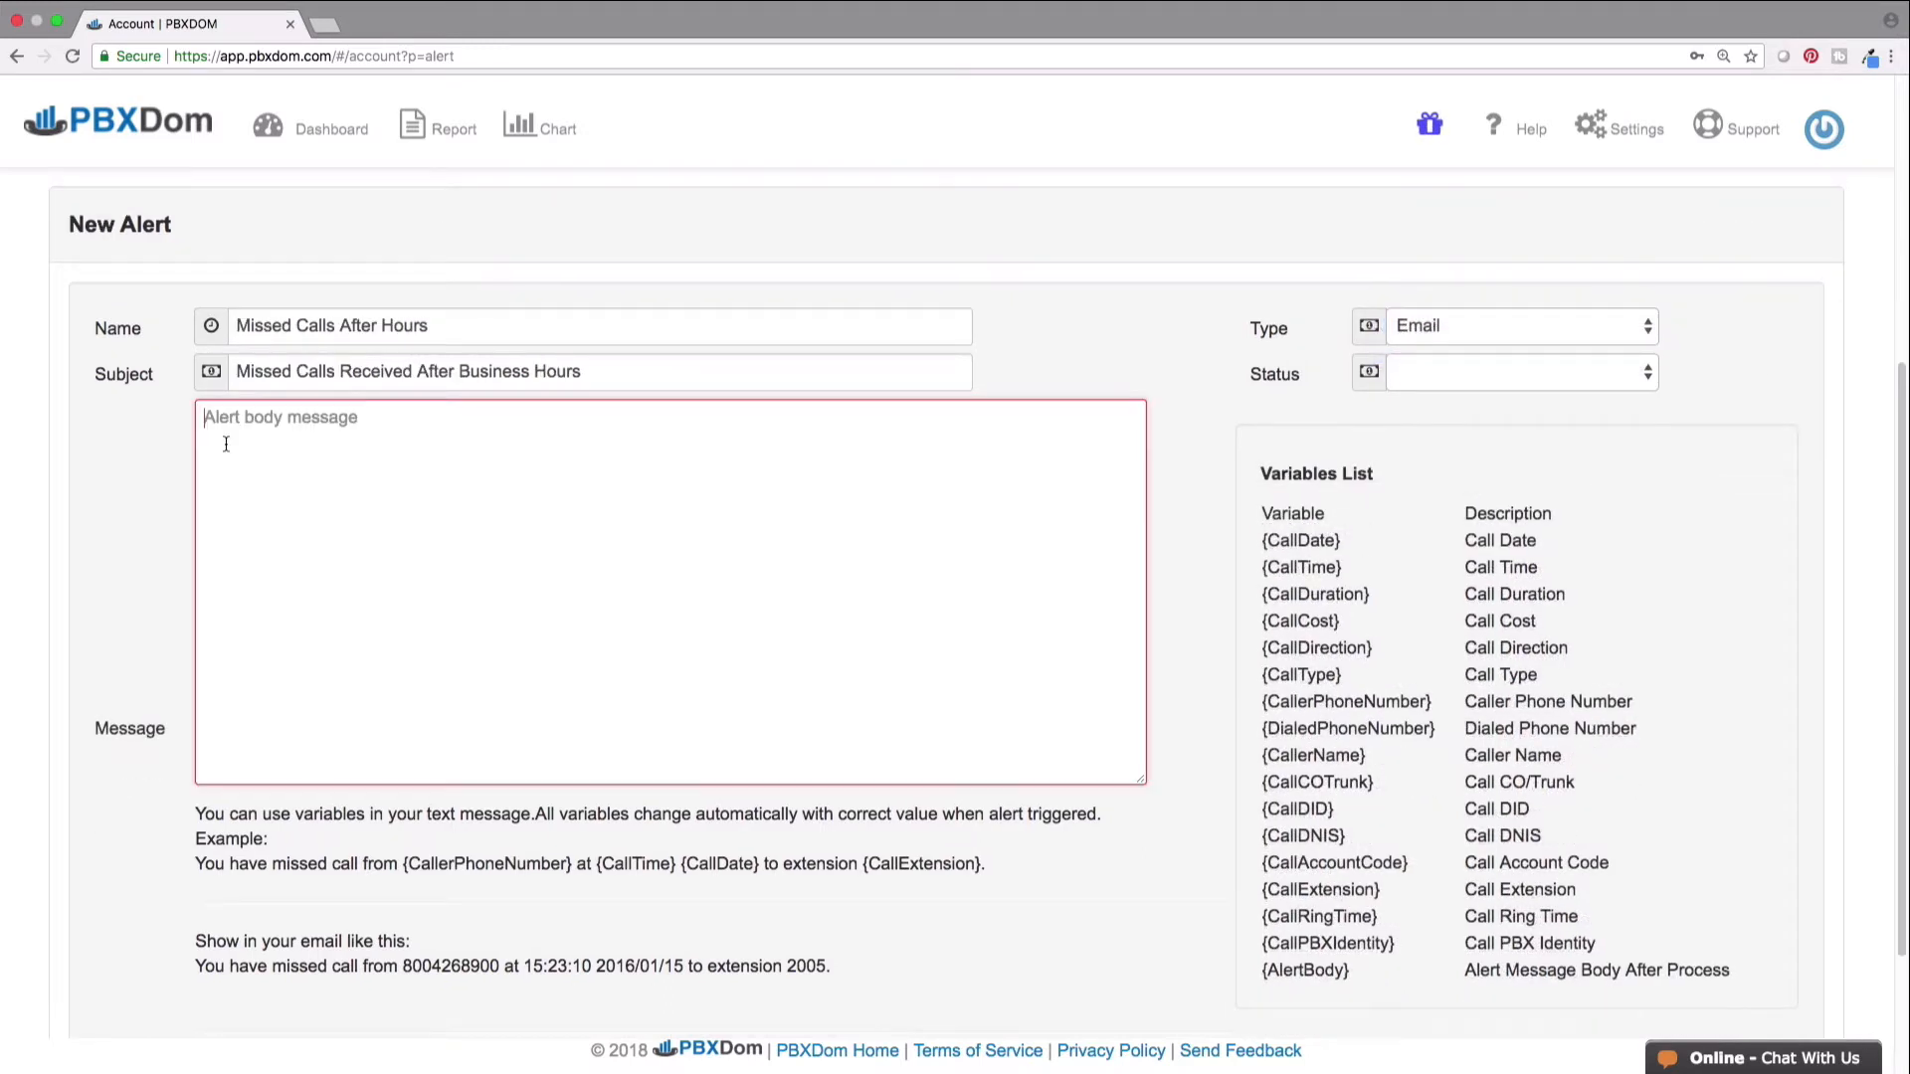
- Paste the missed-call sentence with CallerPhoneNumber, CallTime, CallDate and CallExtension variables into Message
text(You have missed call from {CallerPhoneNumber} at {CallTime} {CallDate} to extension {CallExtension}.)
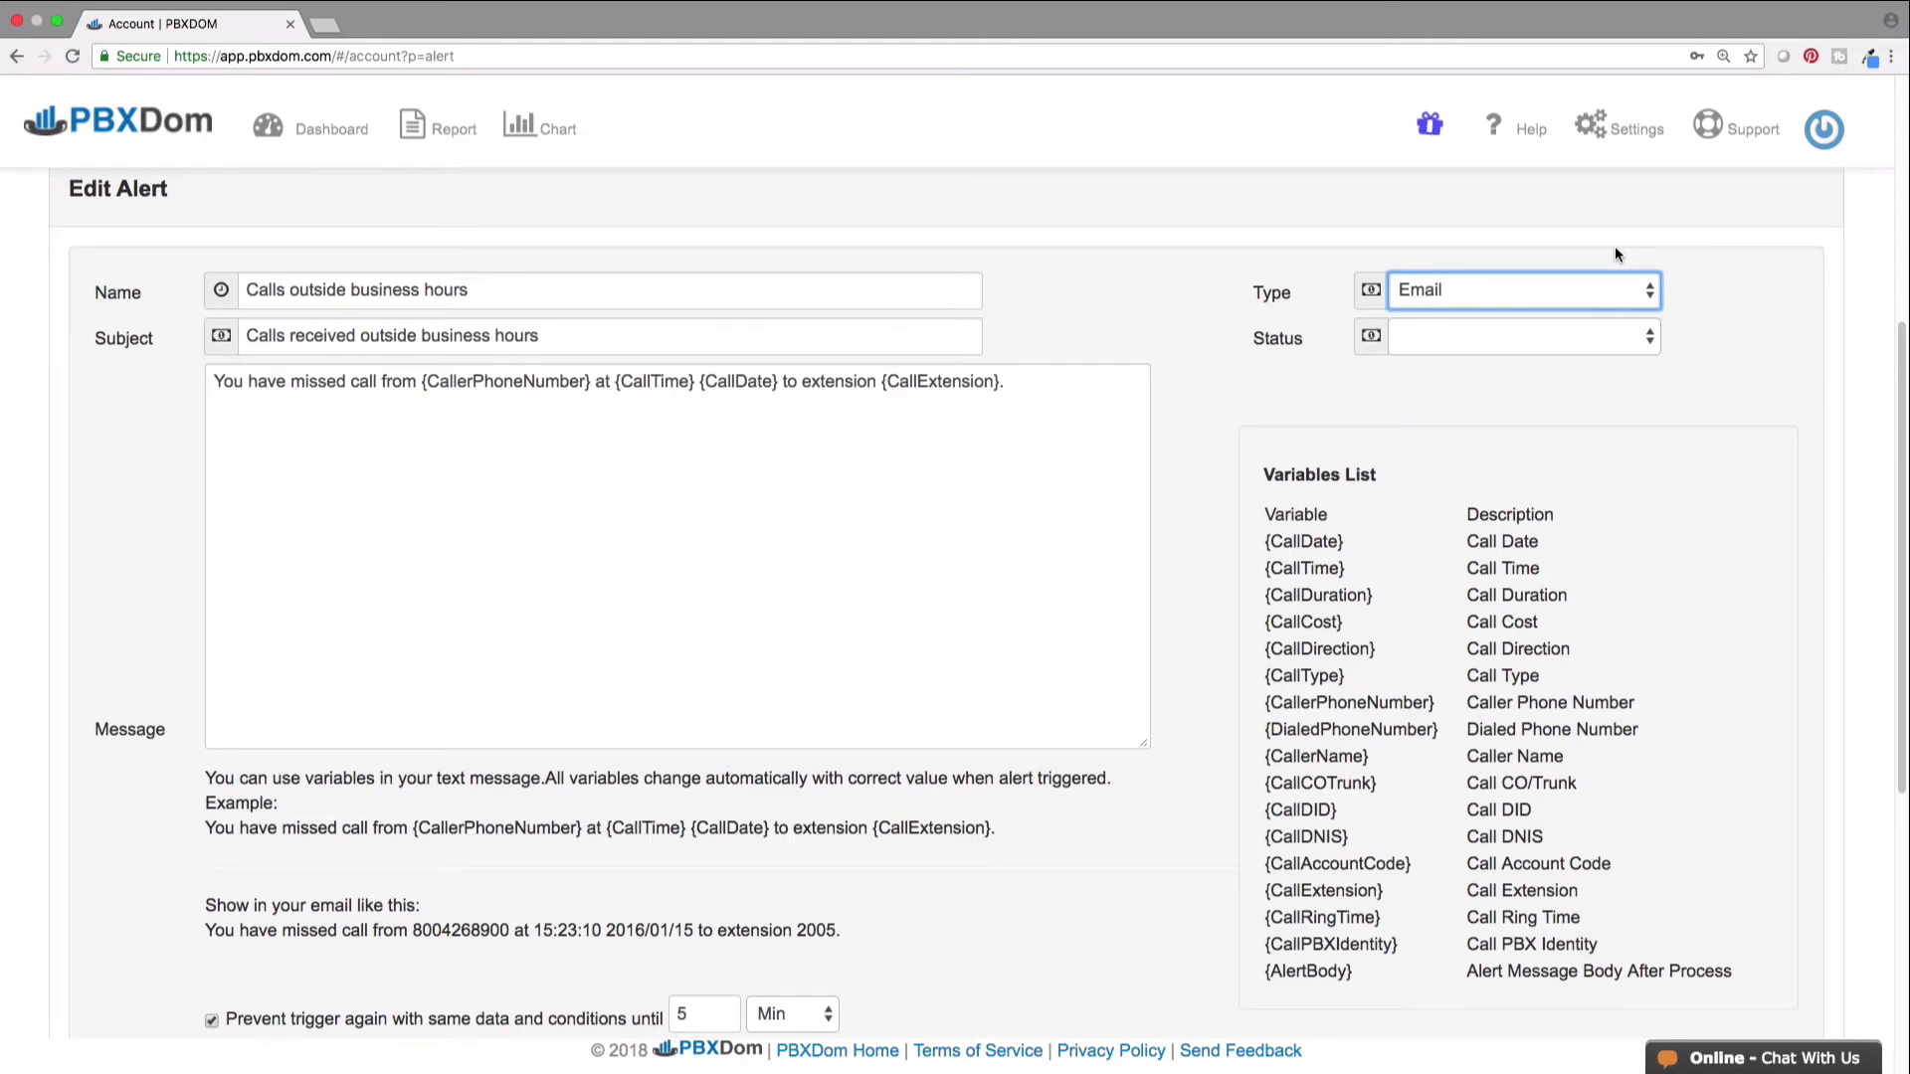
- Add the existing email recipient to the alert's recipients
drag(1898, 394, 1890, 568)
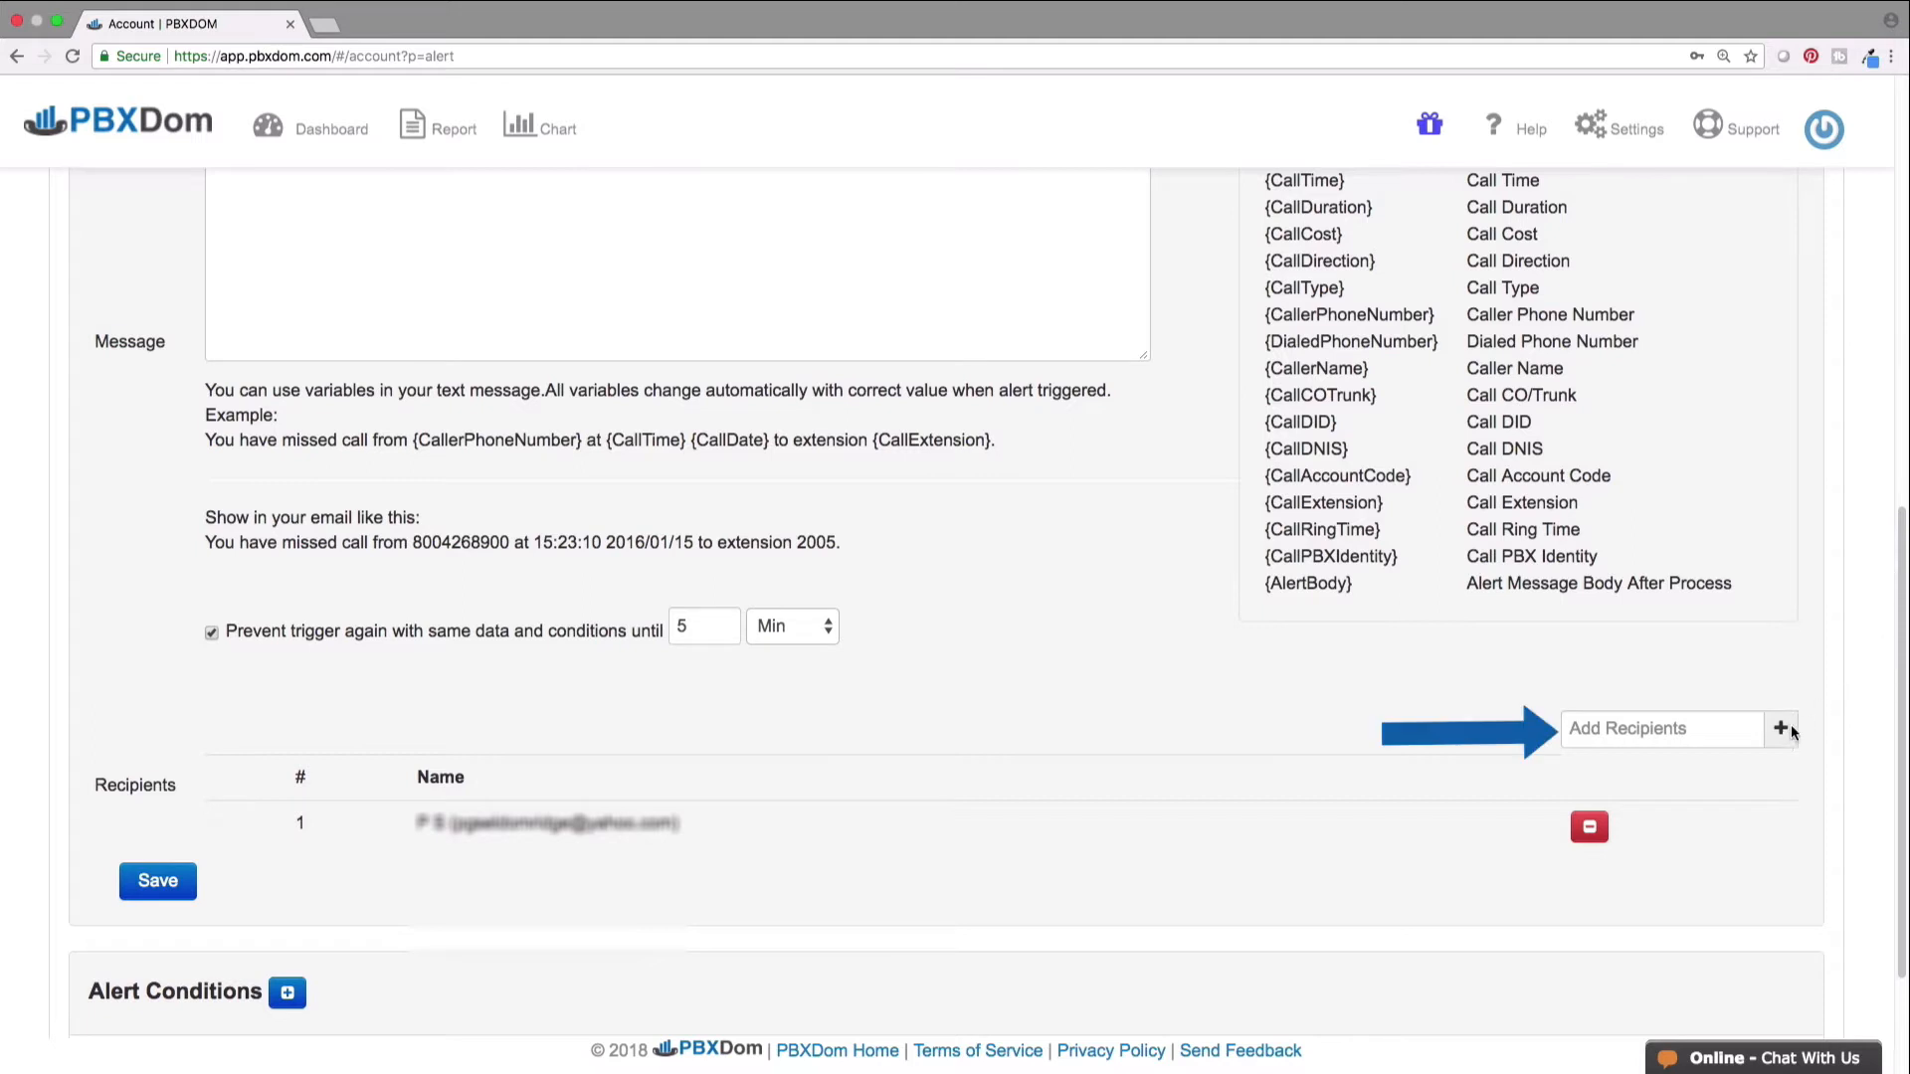
click(1785, 728)
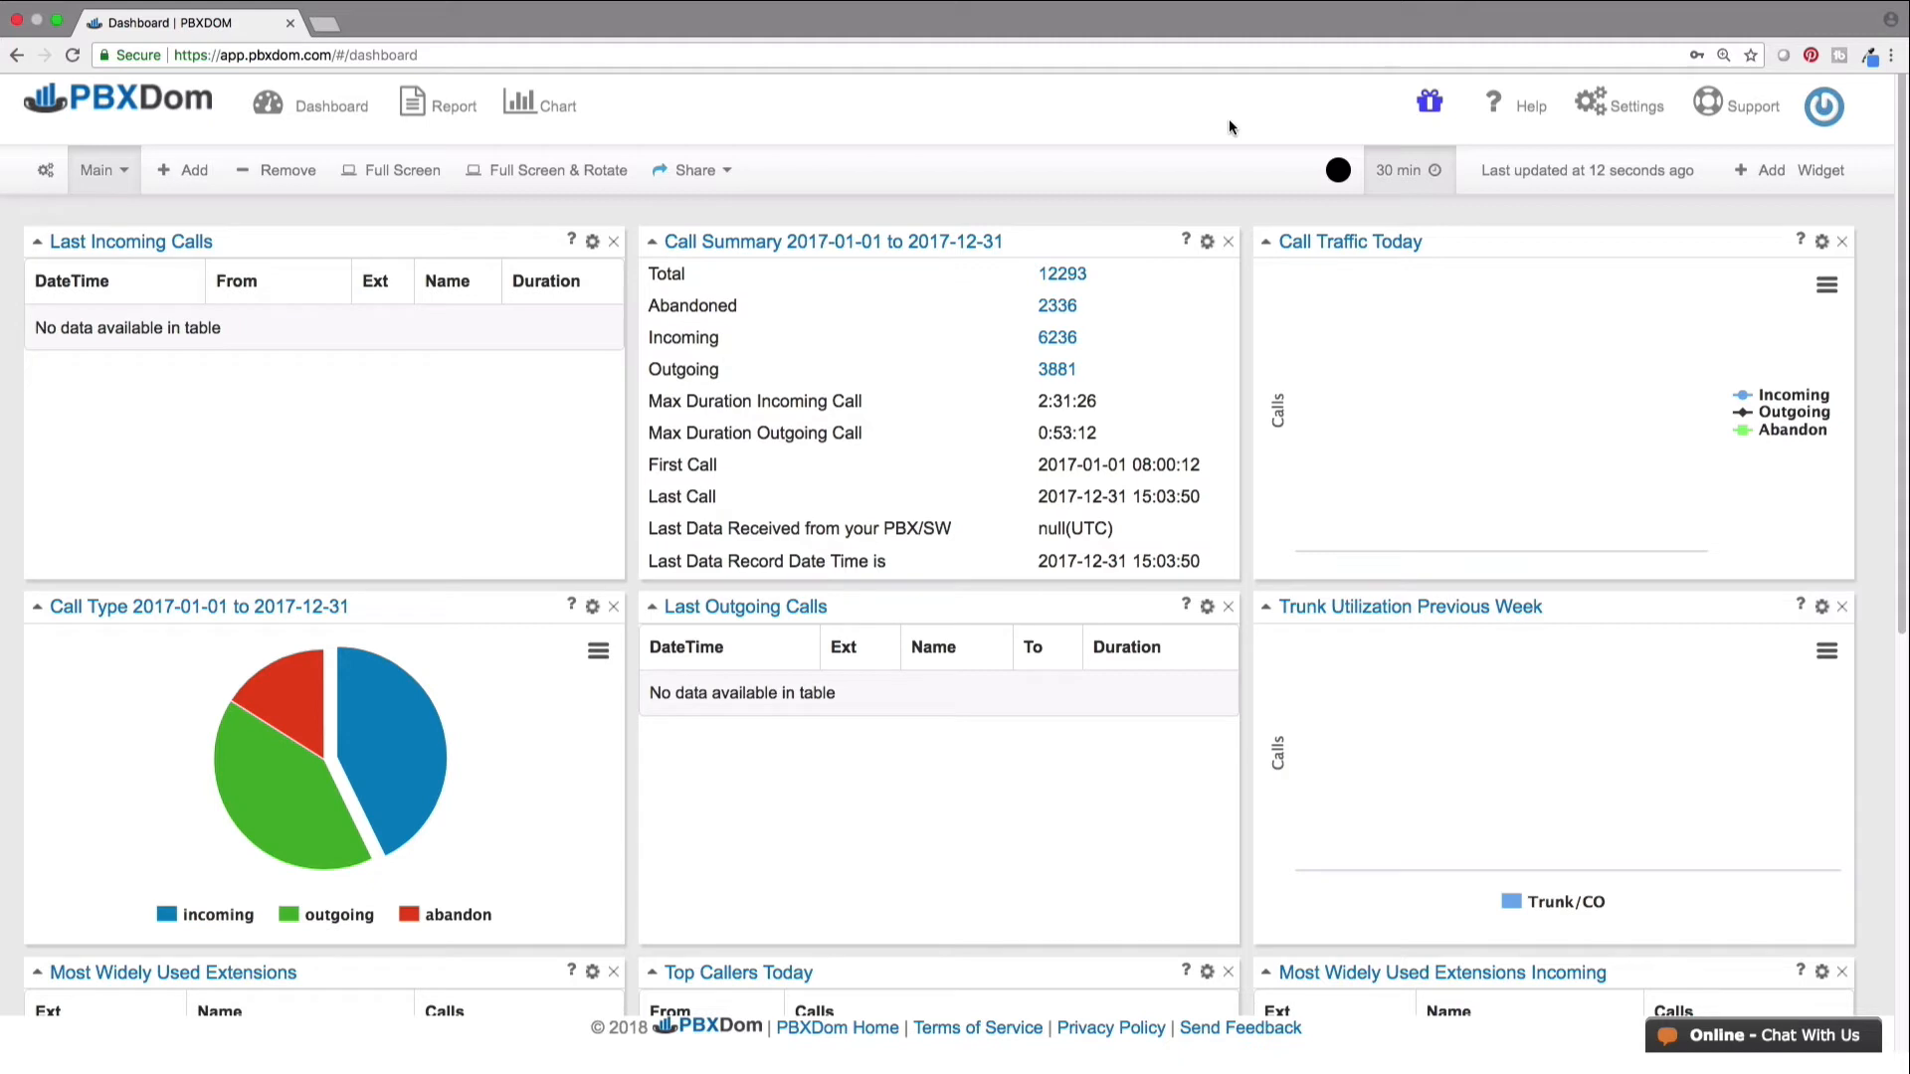
- Under Settings > Account > Recipients, add and save a new recipient with the contact's full name
click(1621, 109)
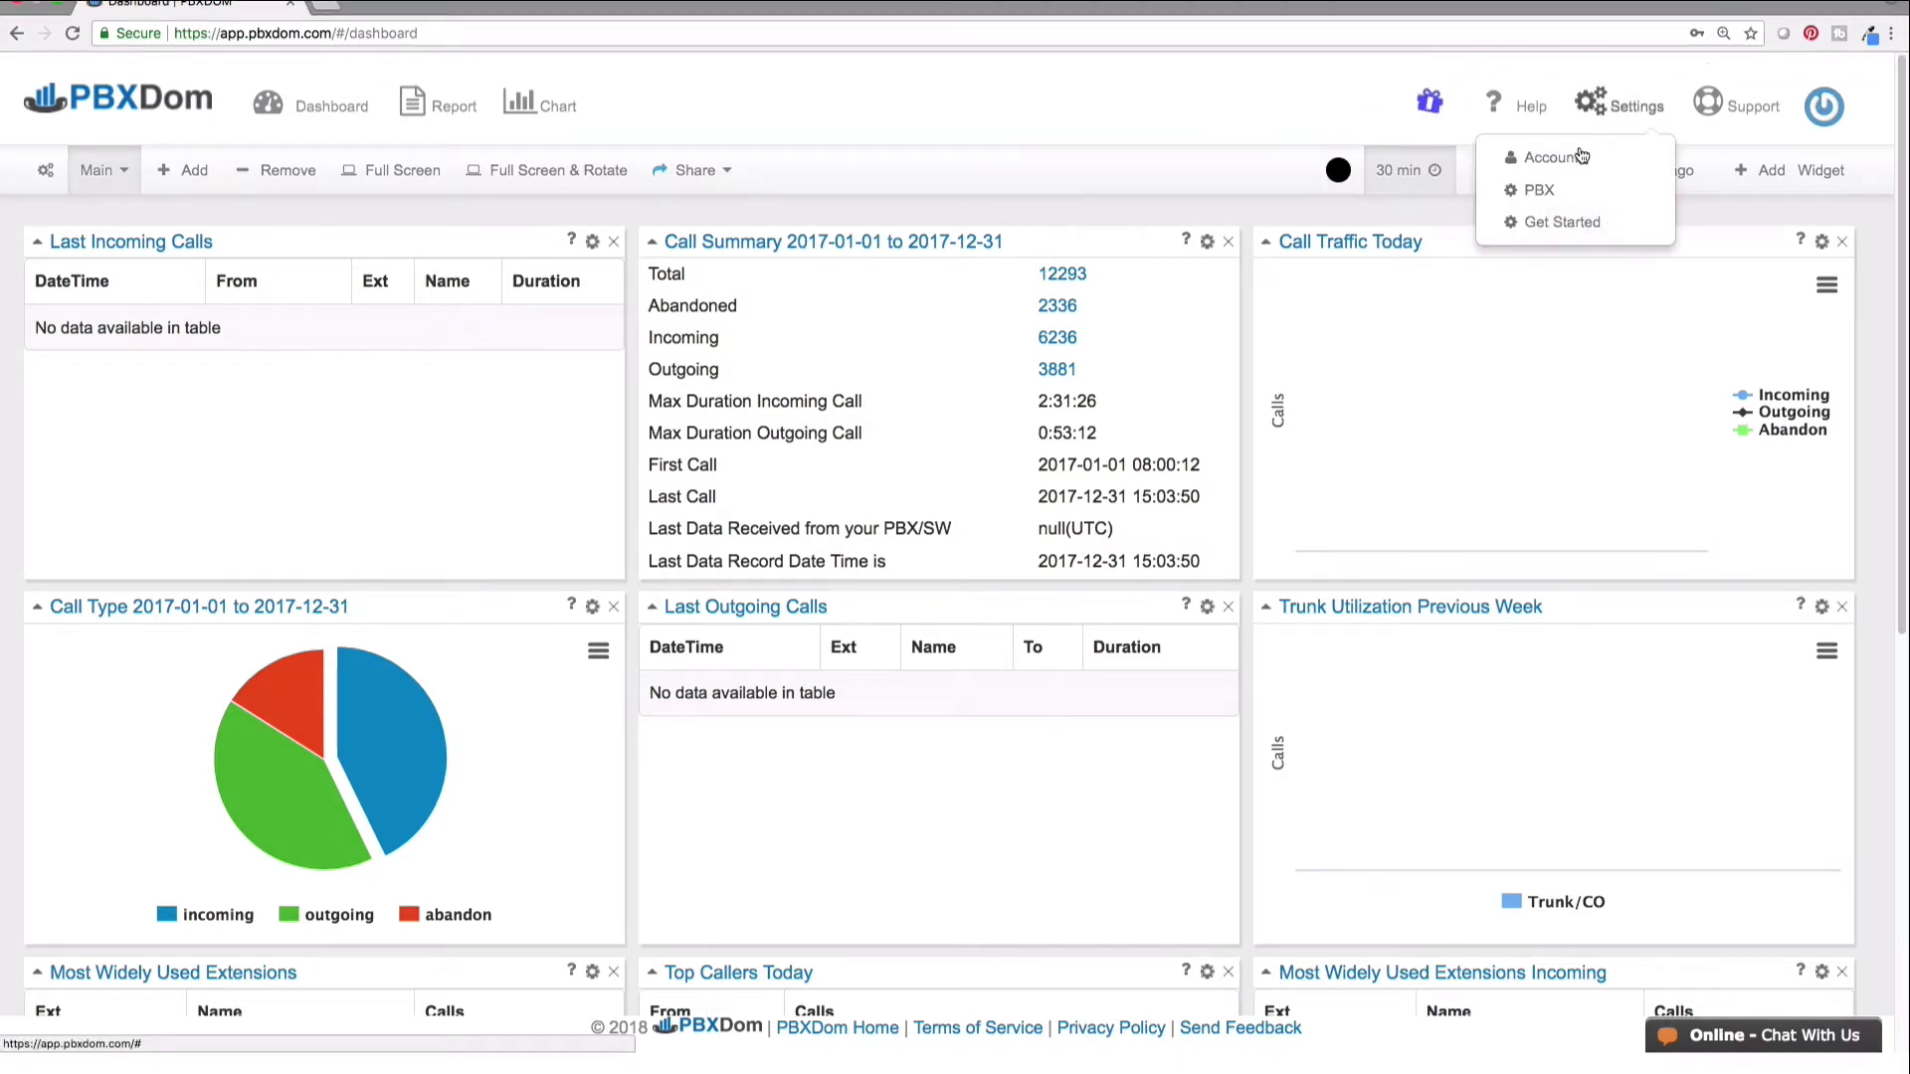
click(1552, 158)
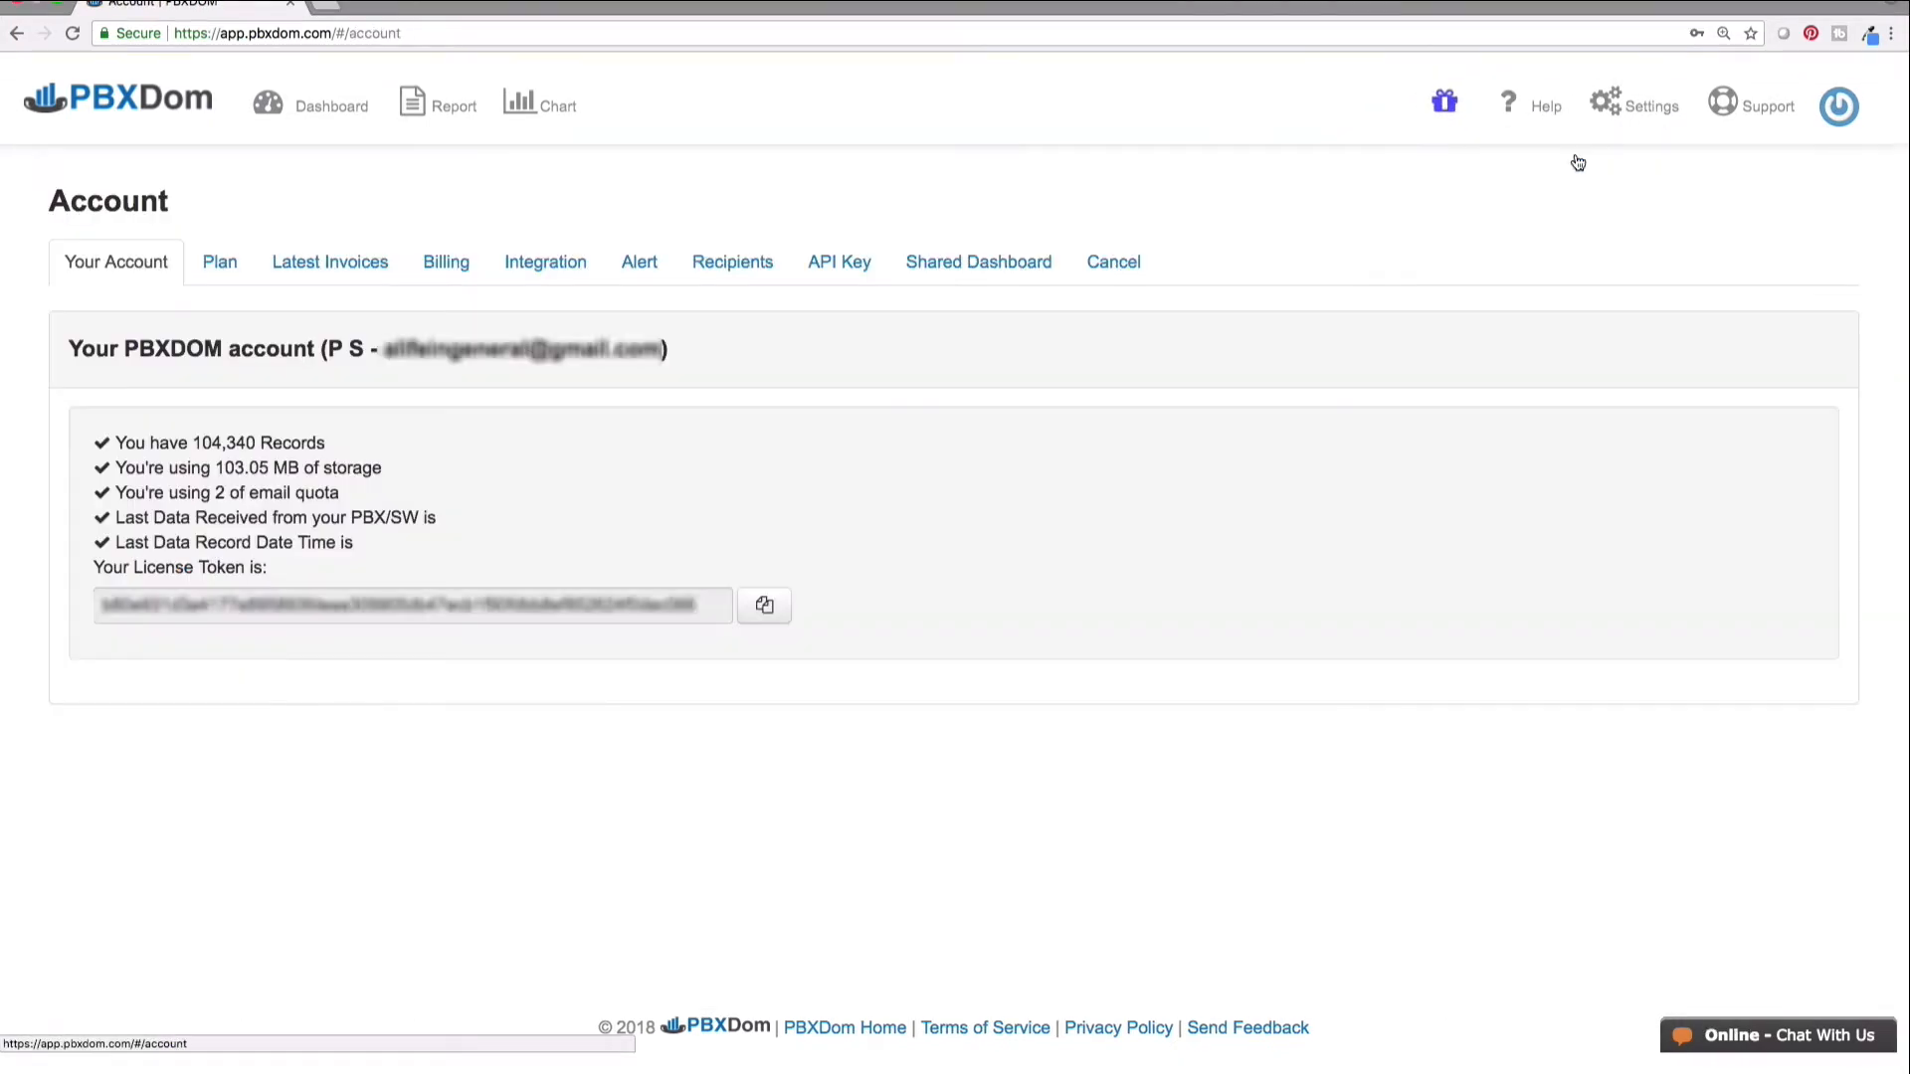
click(753, 263)
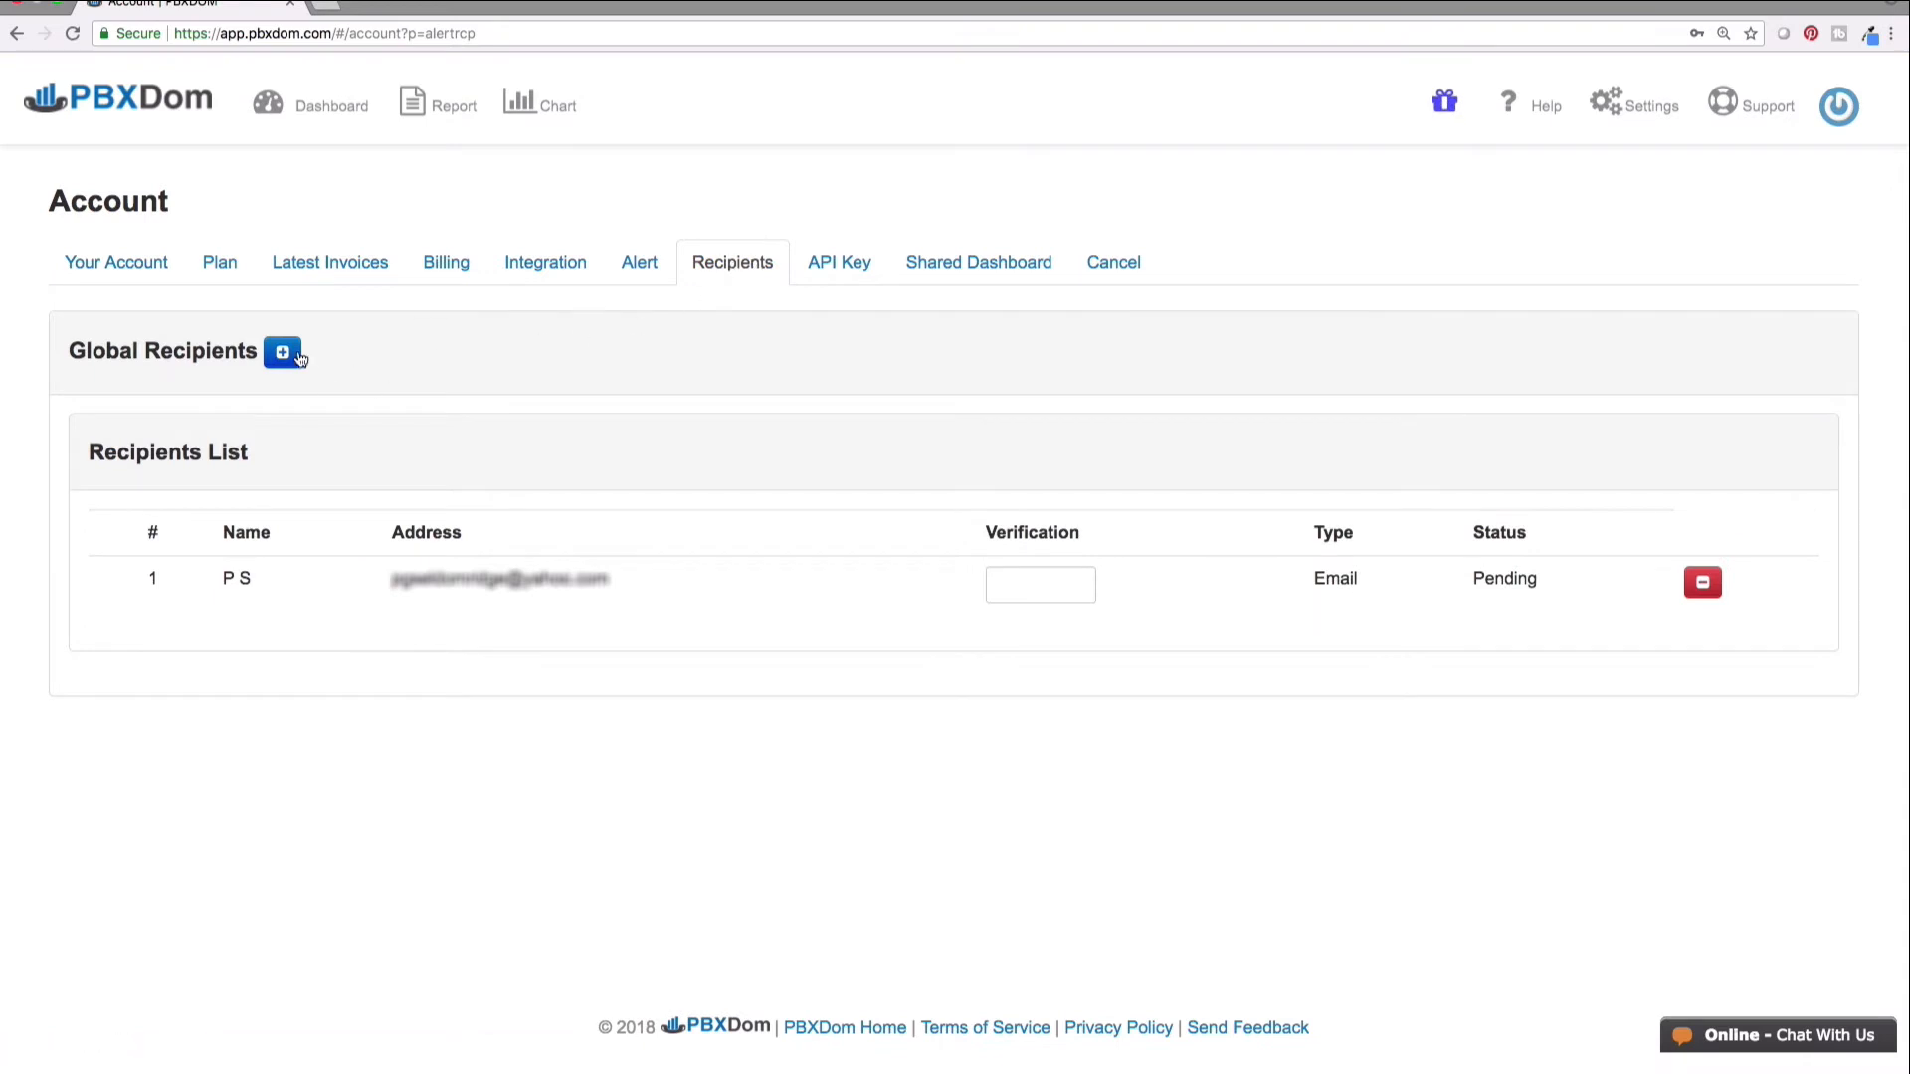
click(283, 352)
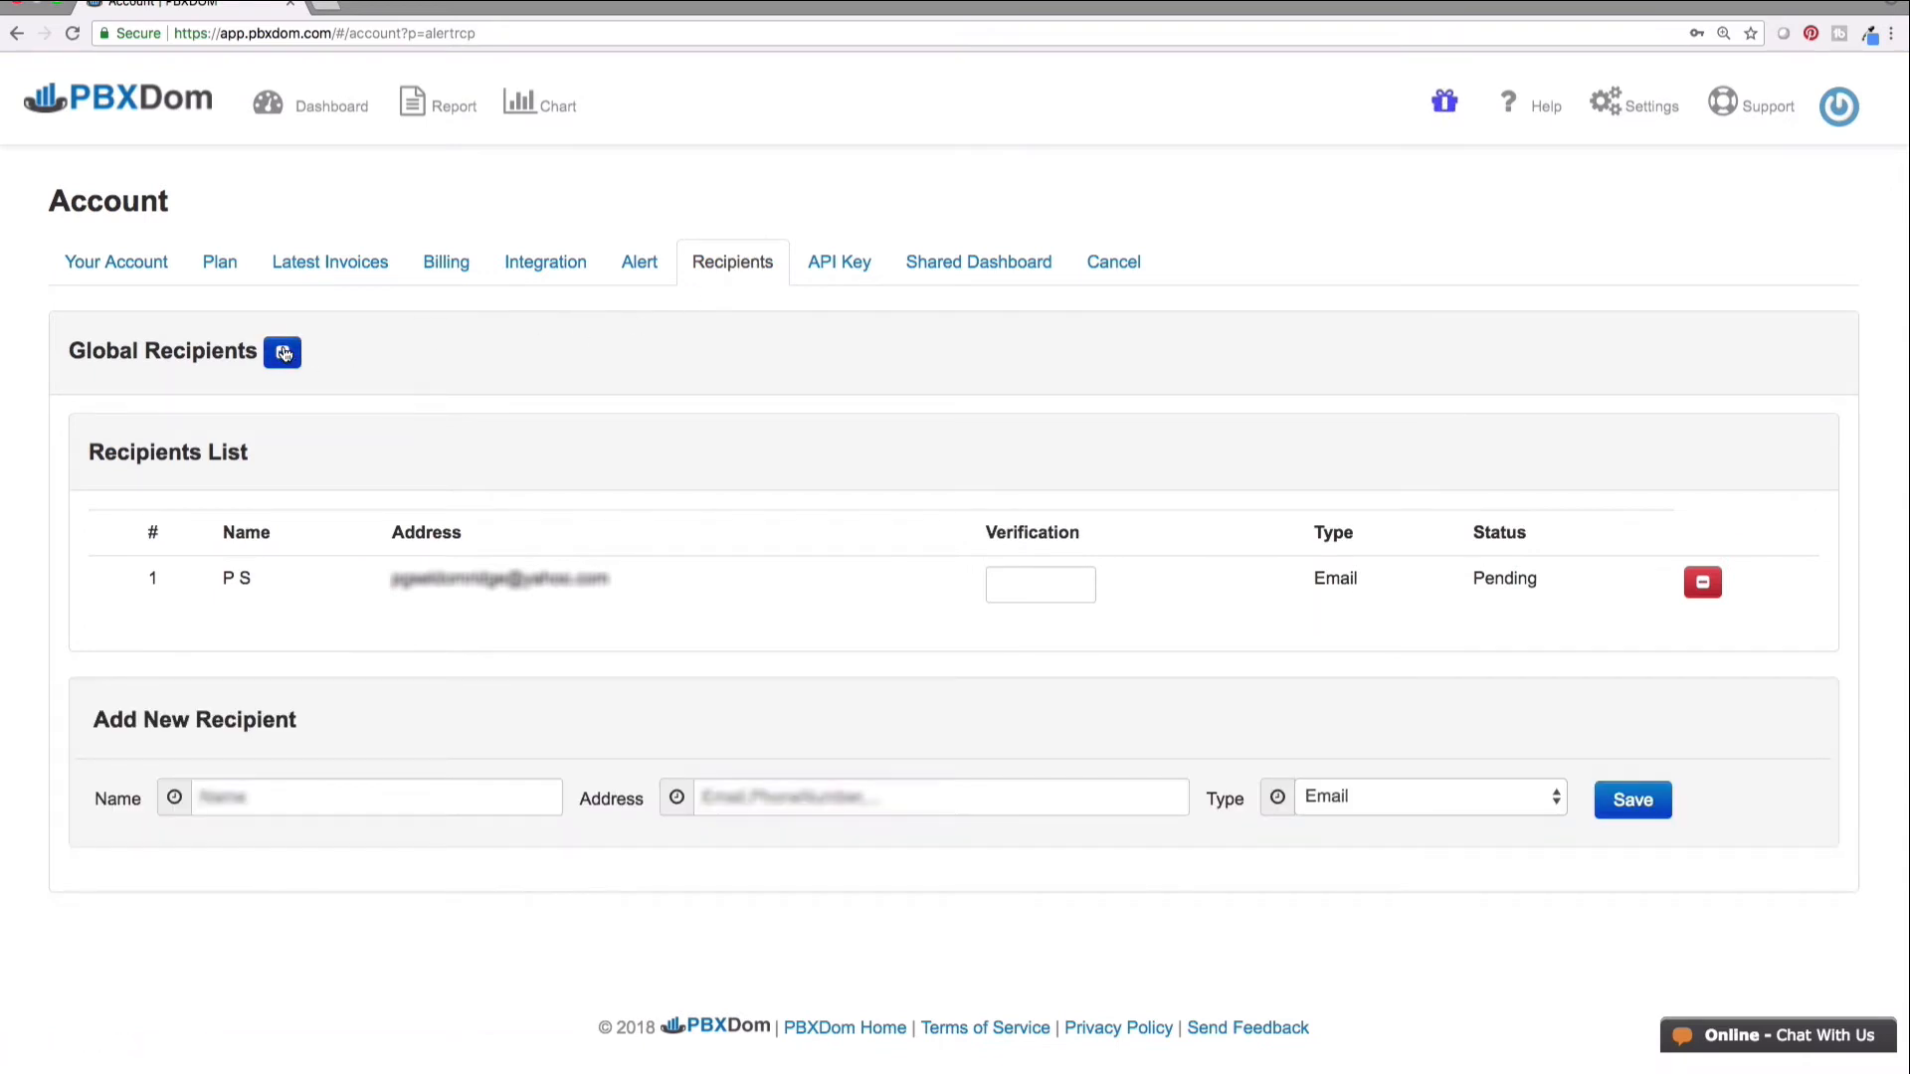
click(333, 797)
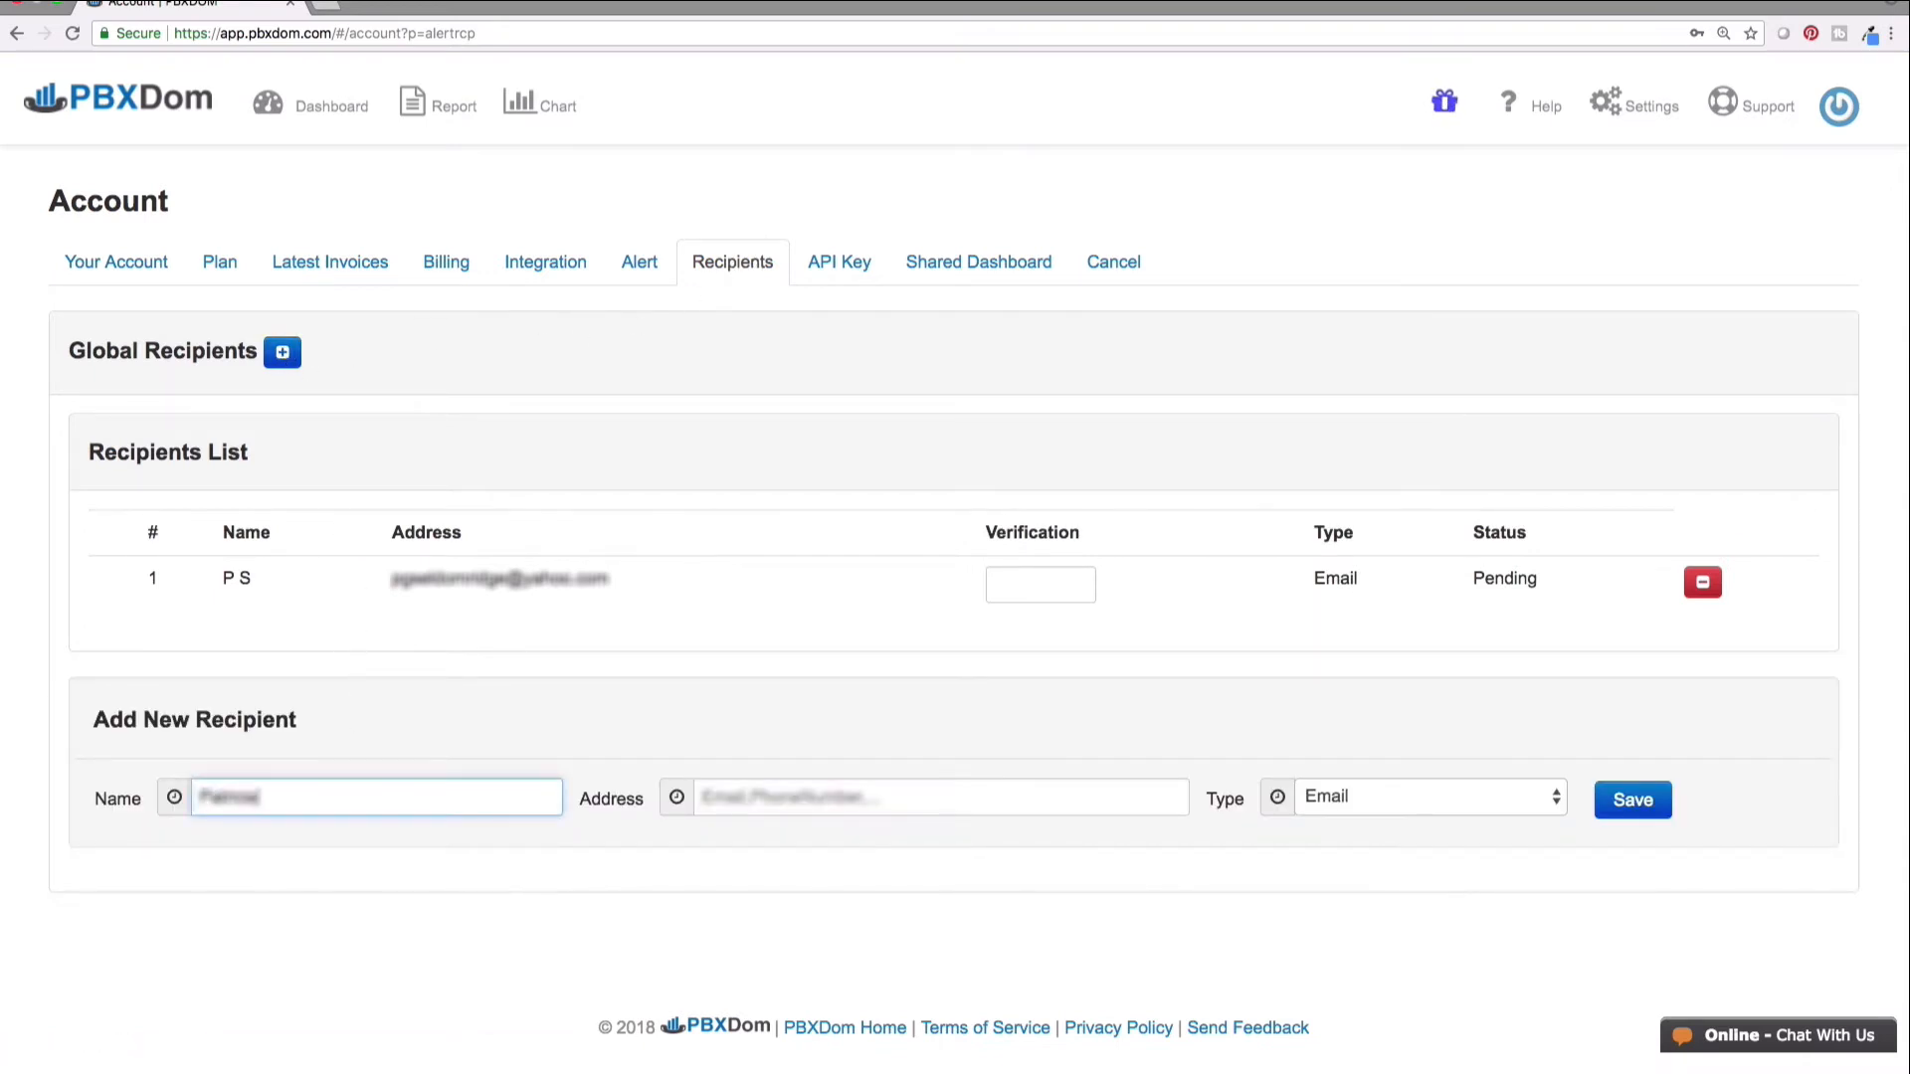
click(1633, 800)
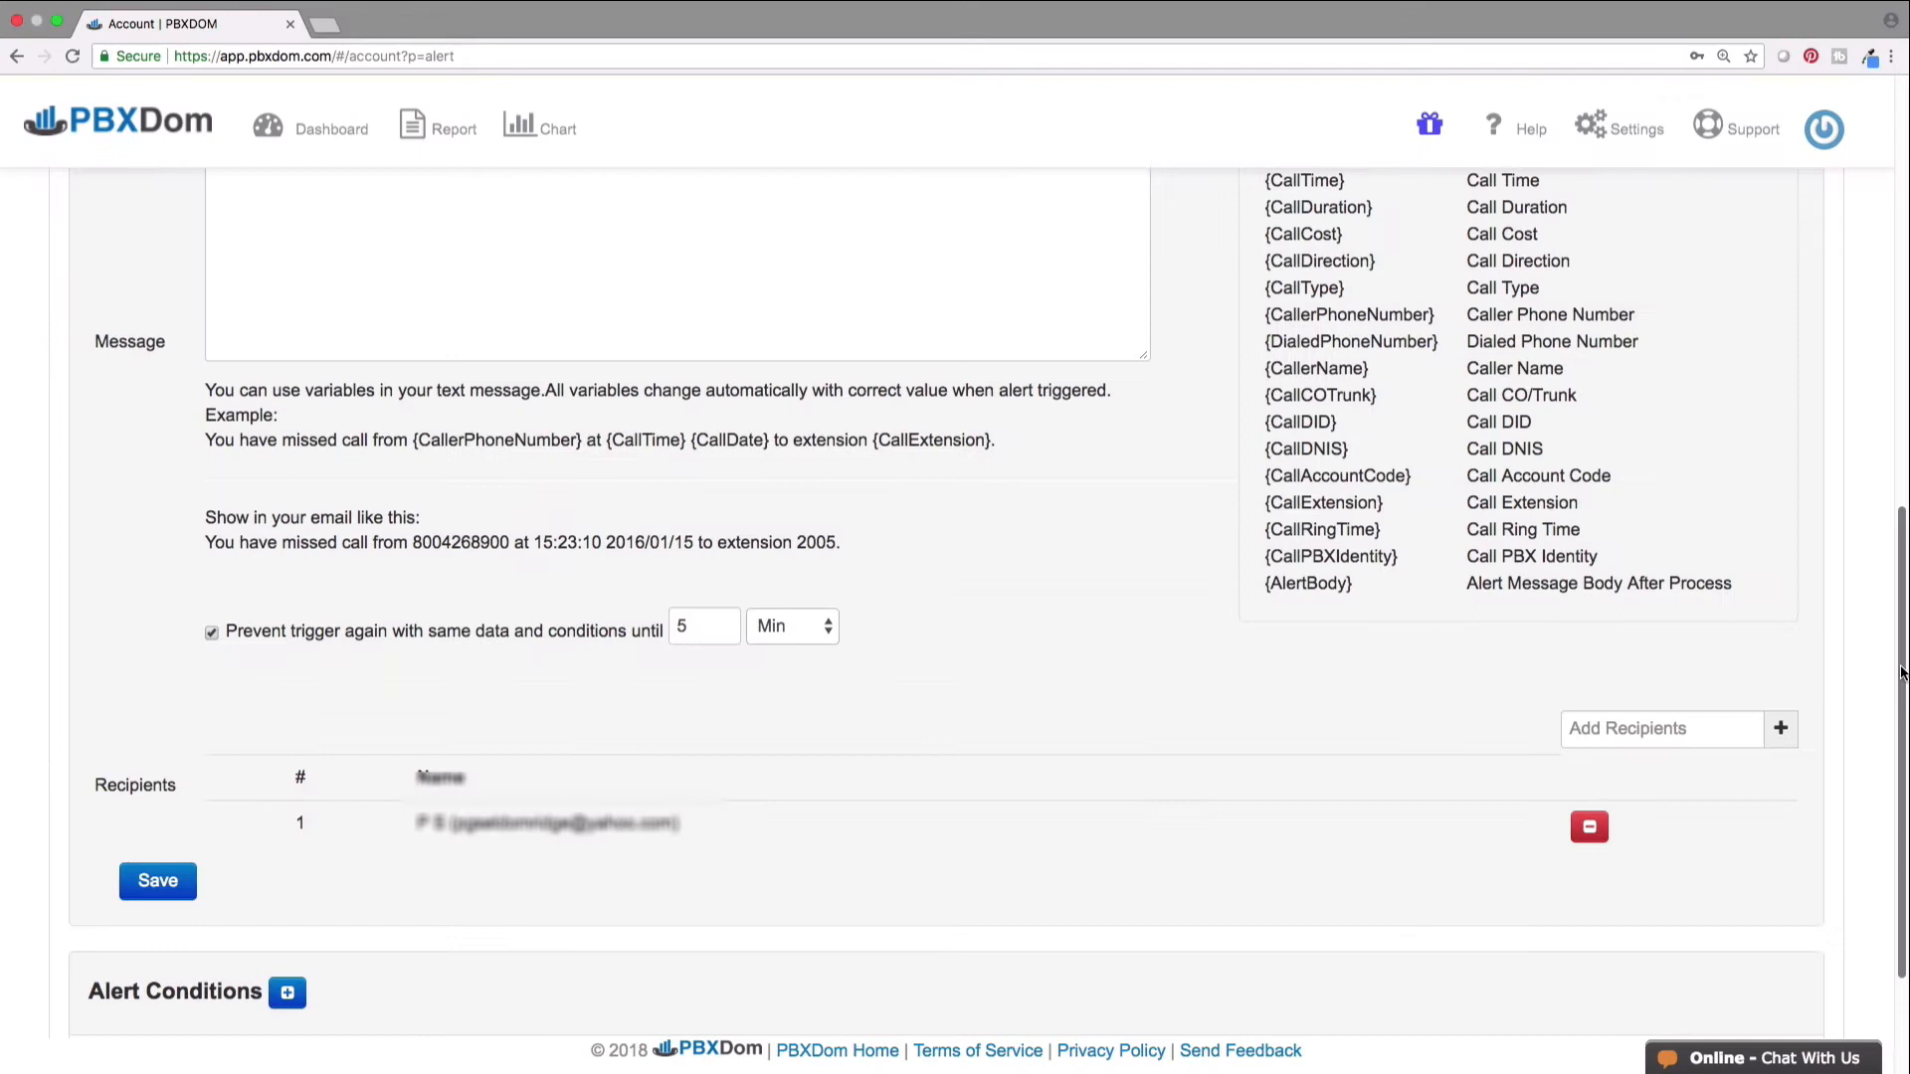
scroll(1893, 743, down, 3)
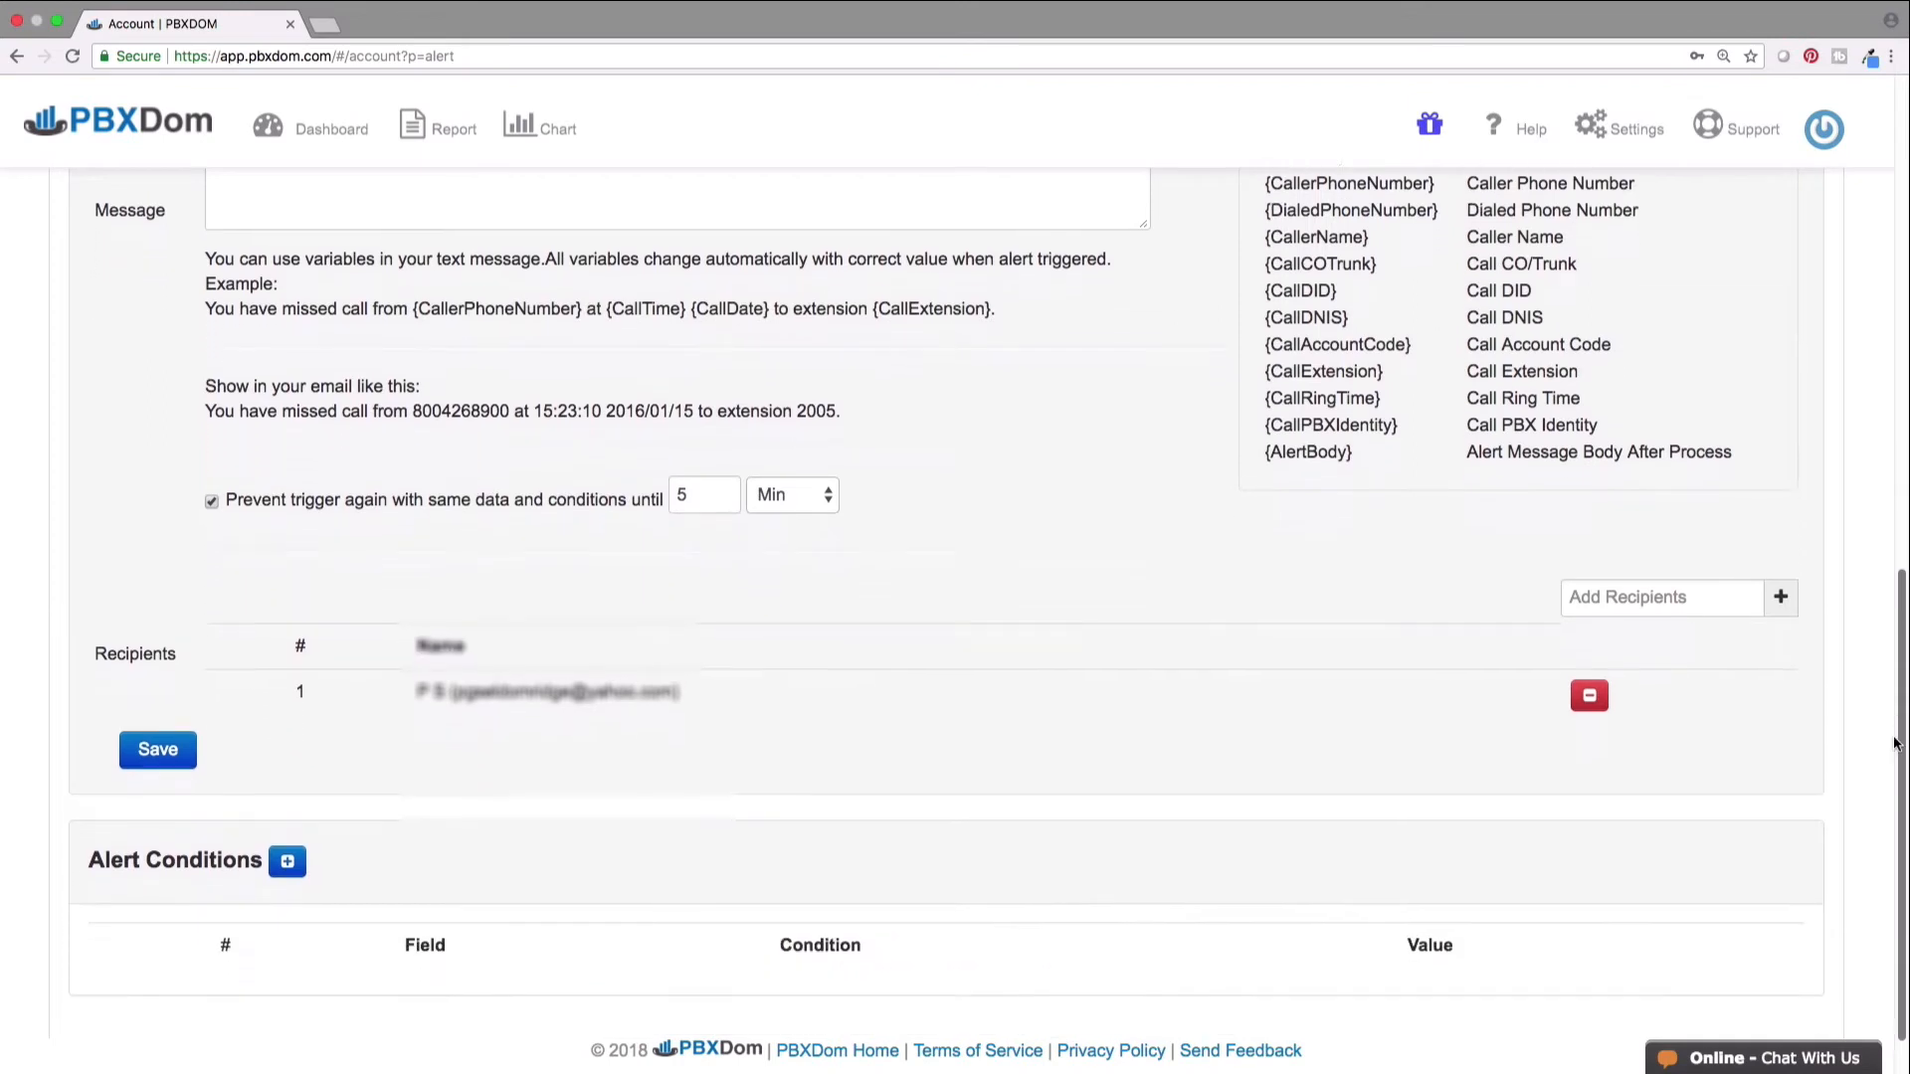
drag(1894, 739, 1881, 790)
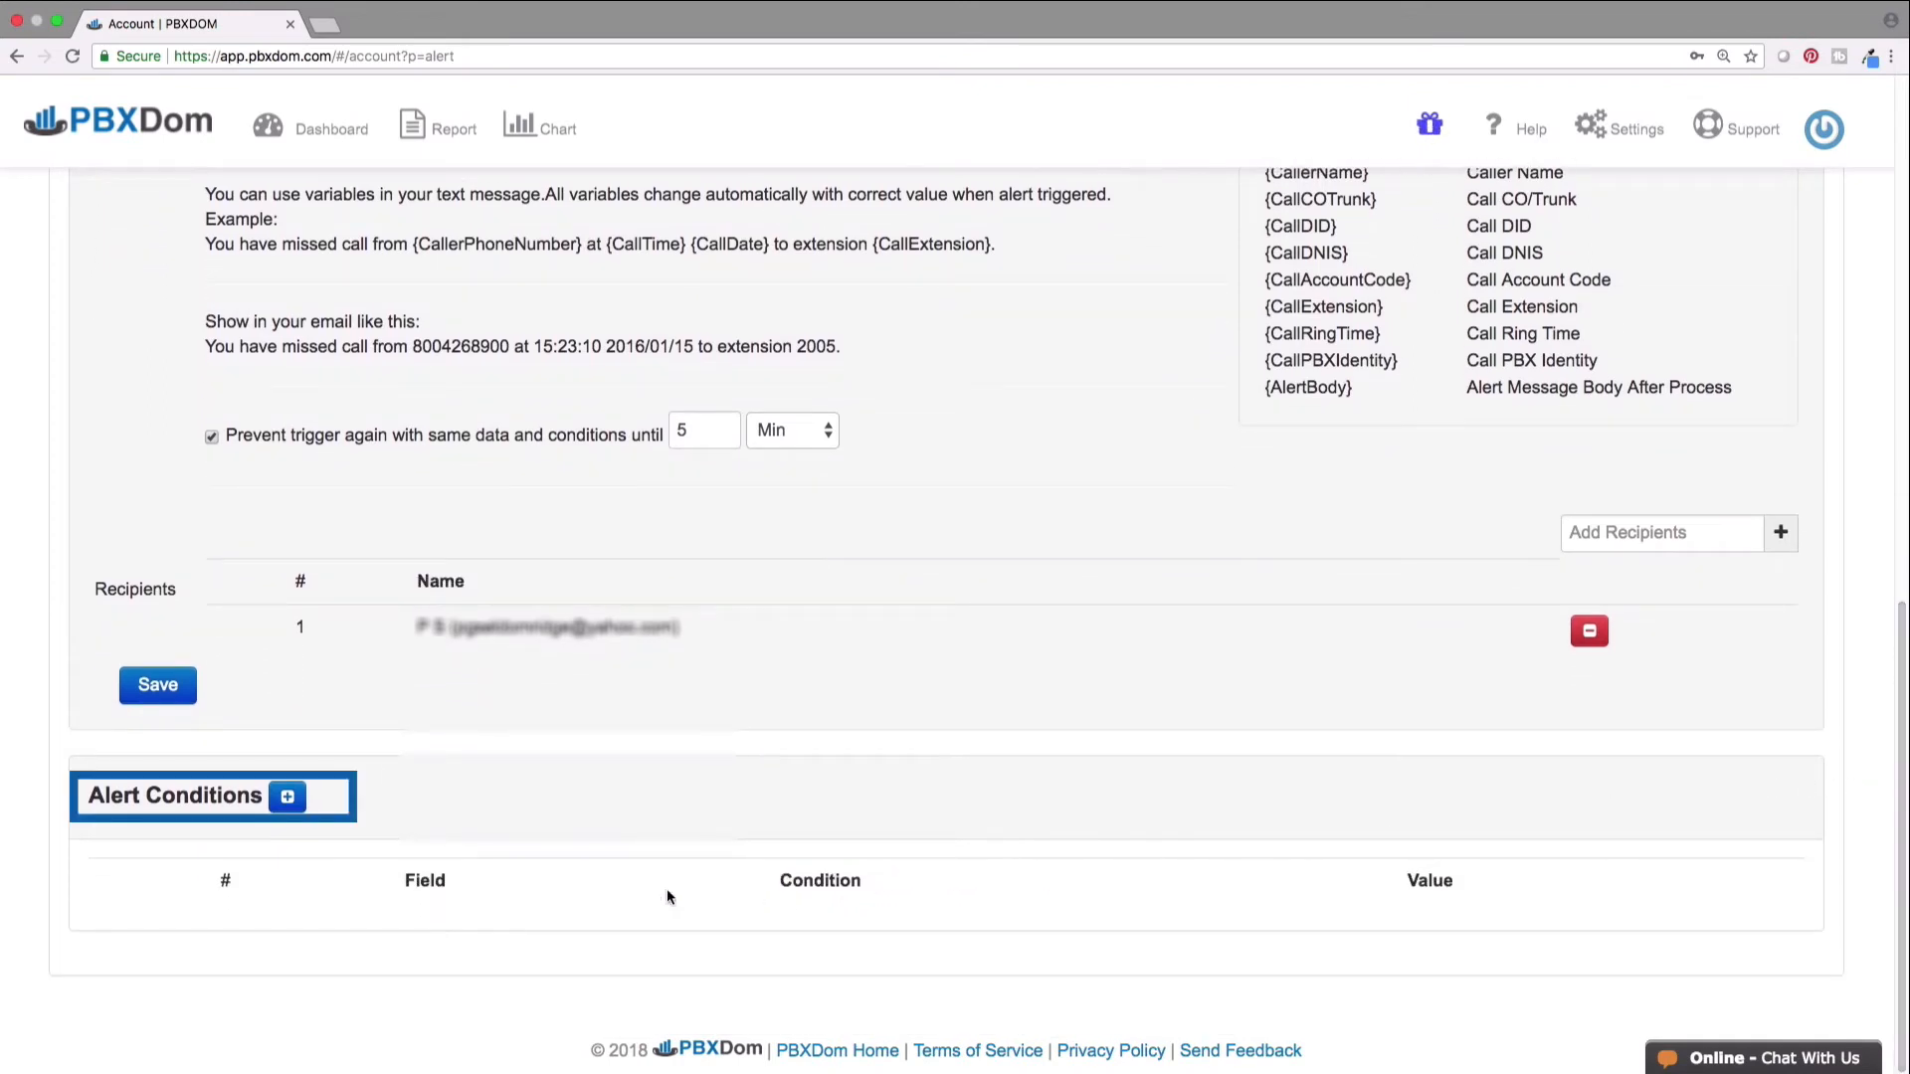
click(288, 797)
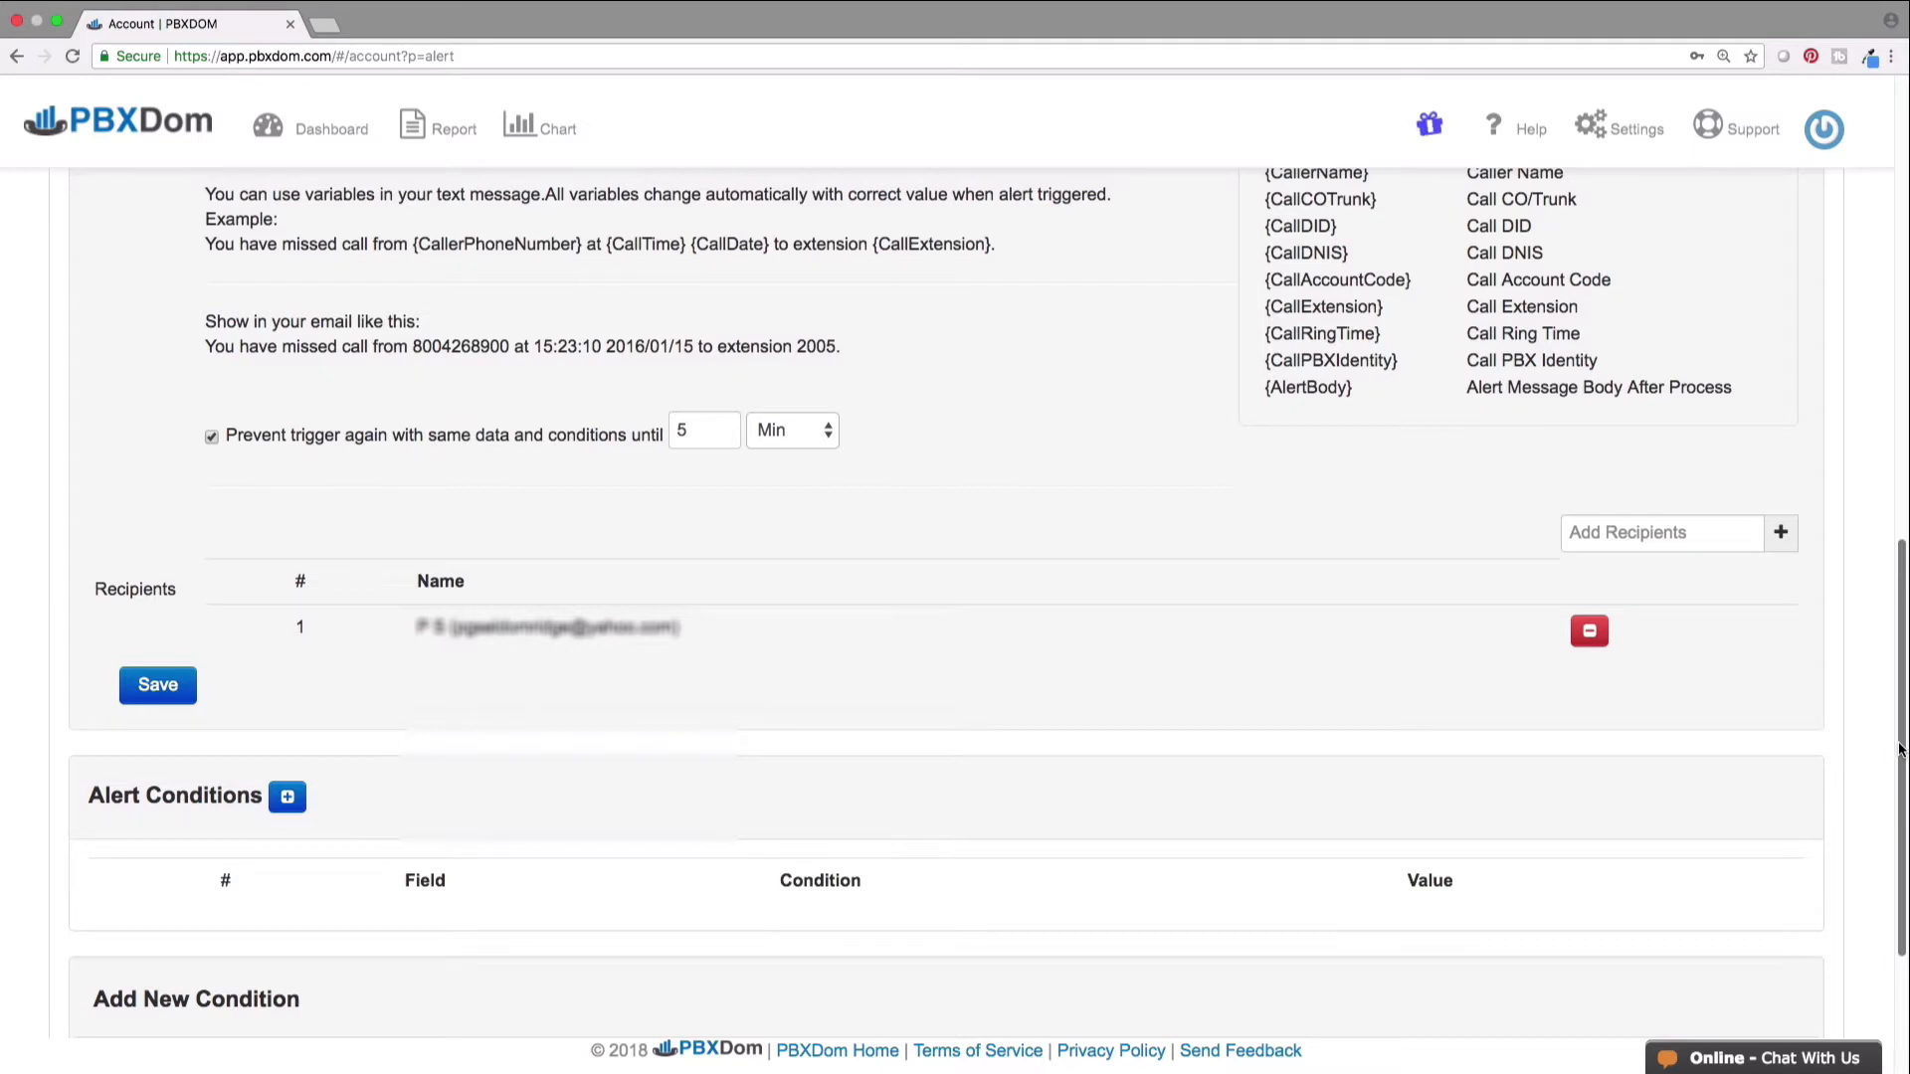
drag(1900, 750, 1892, 843)
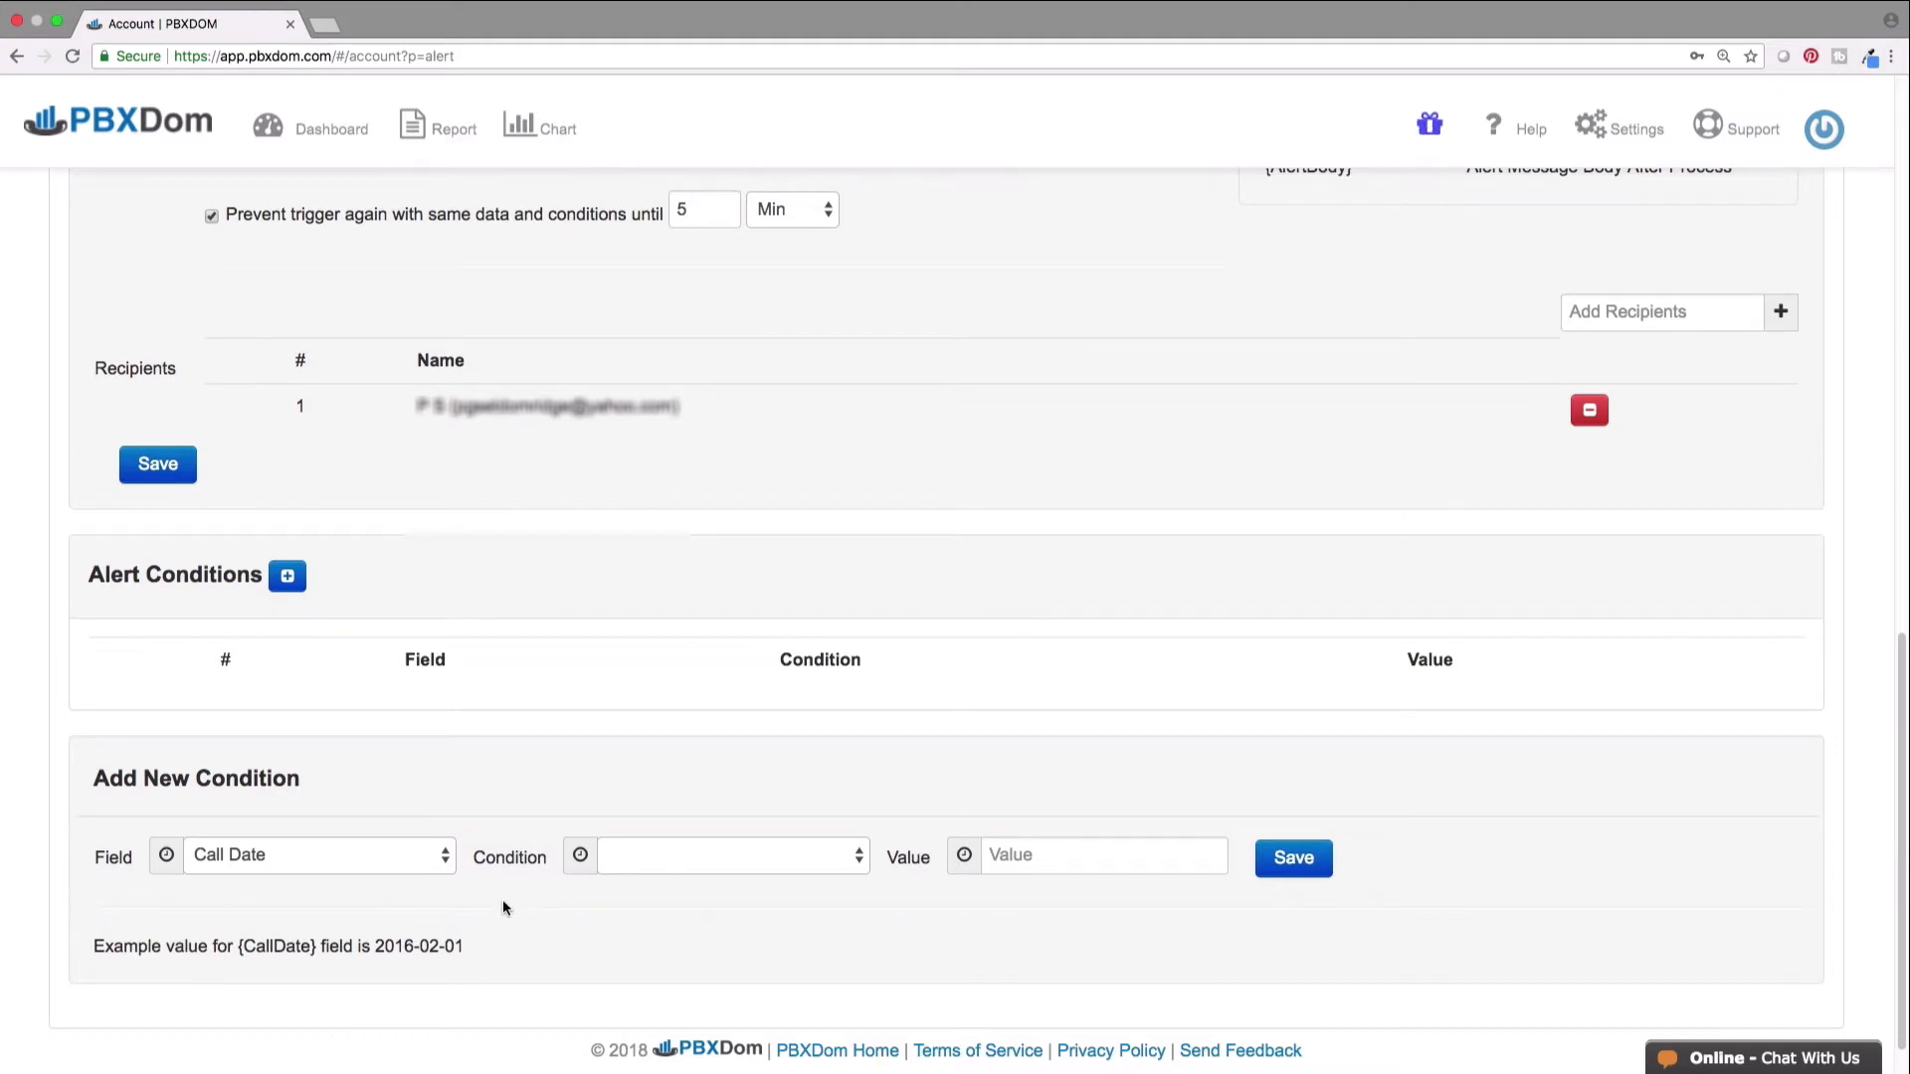
click(445, 858)
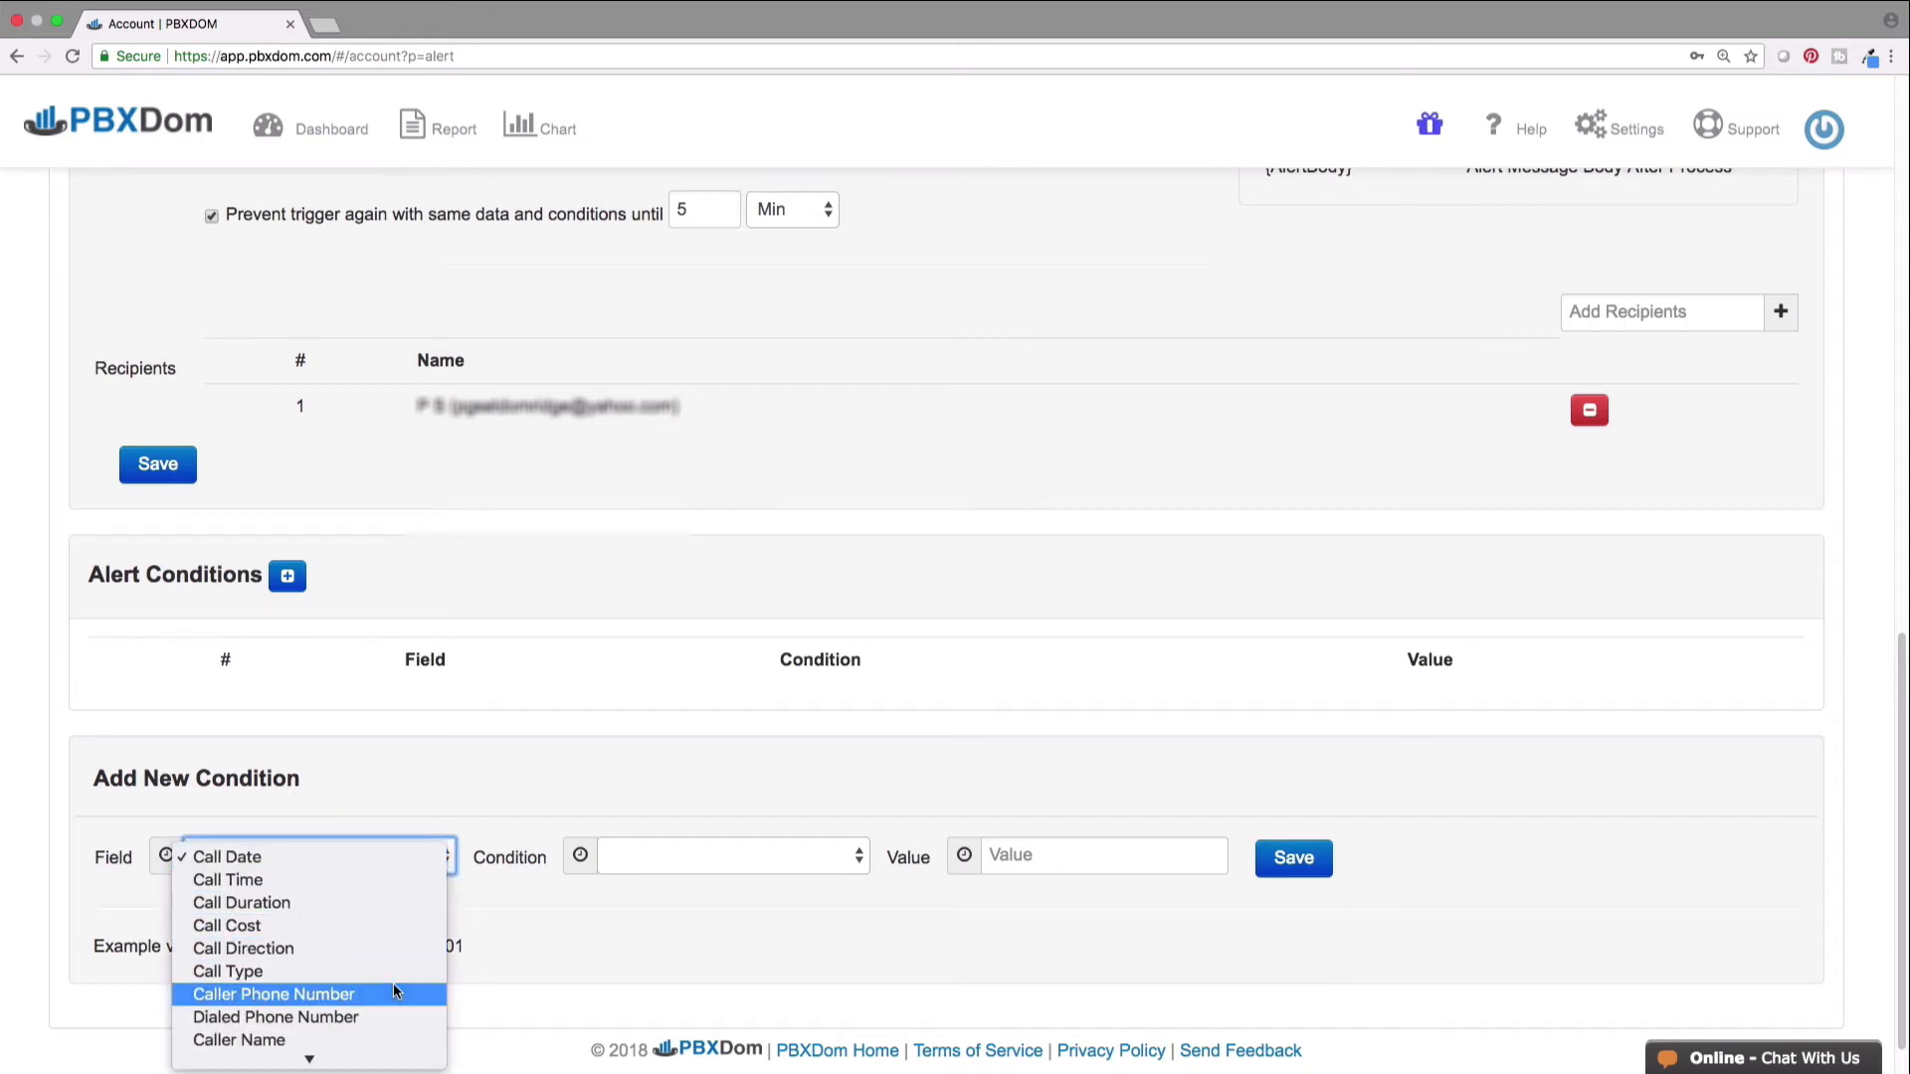
click(394, 989)
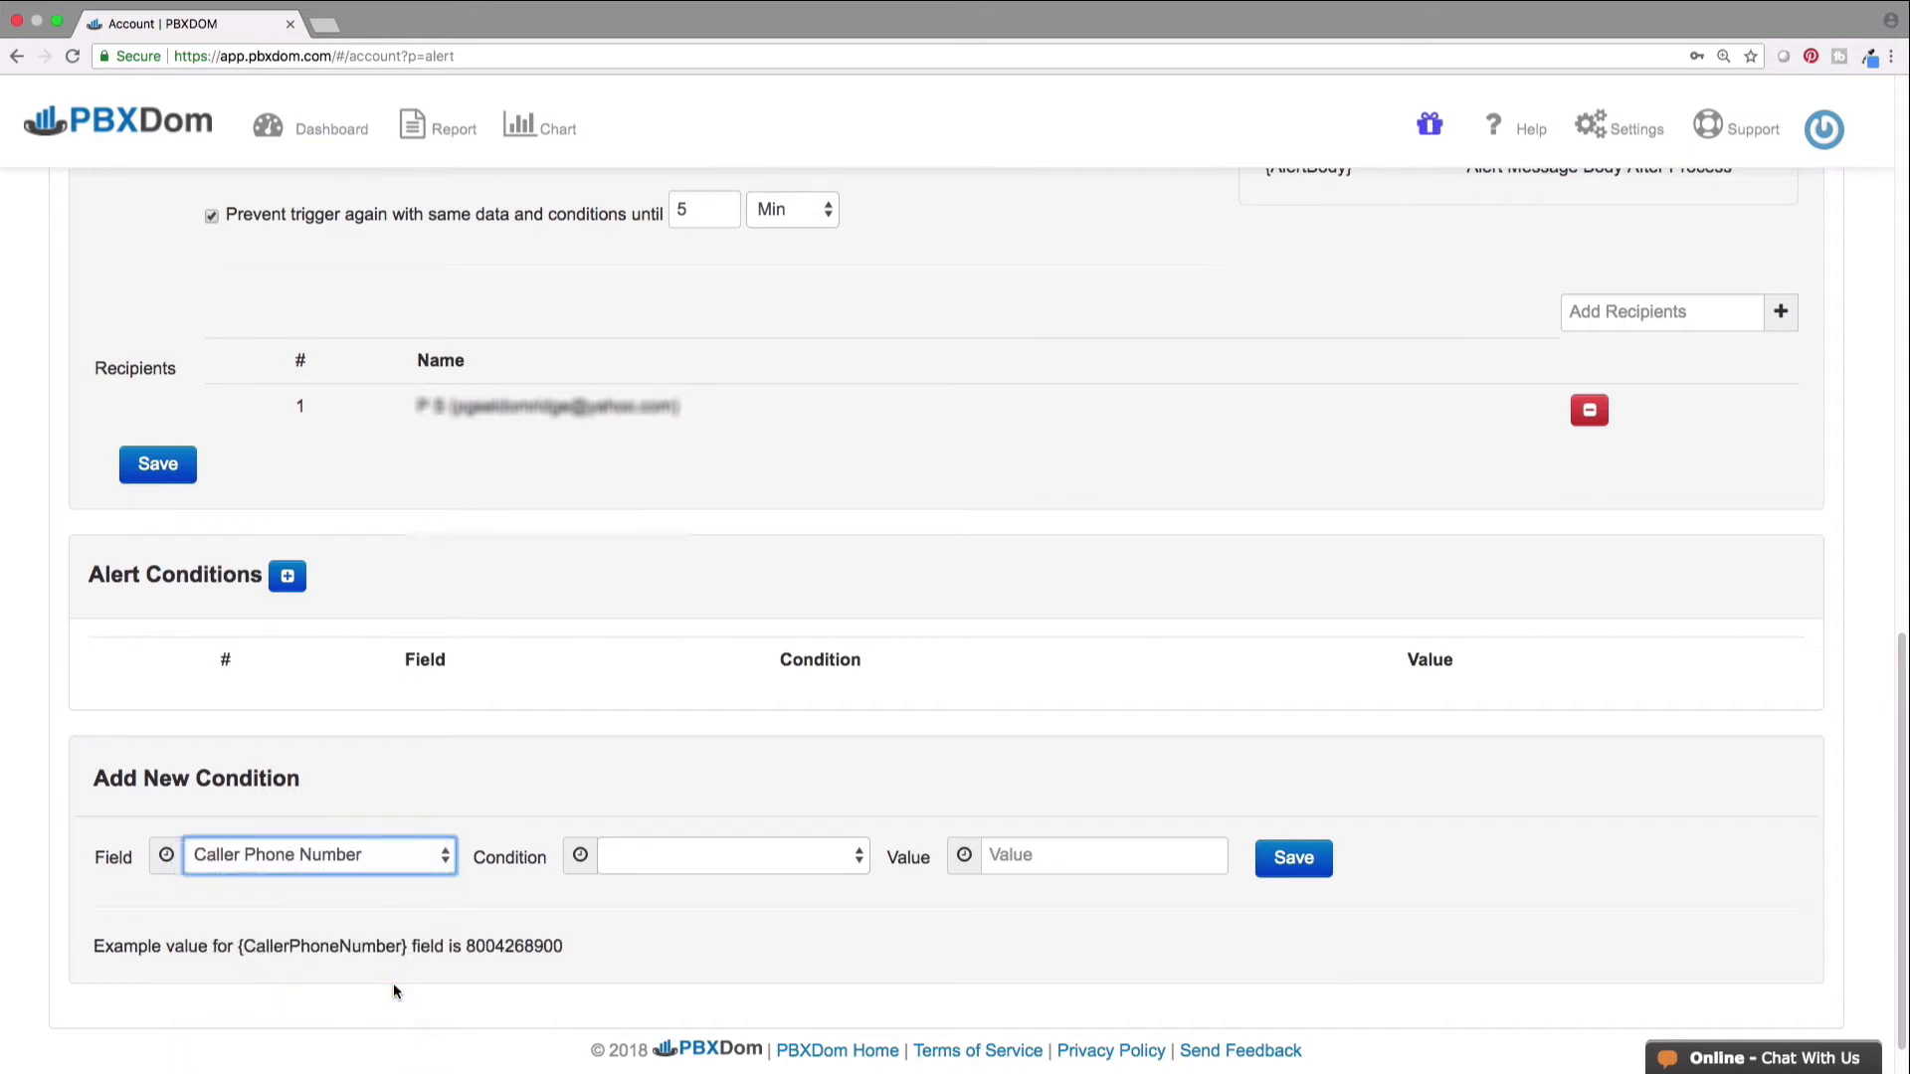
click(852, 867)
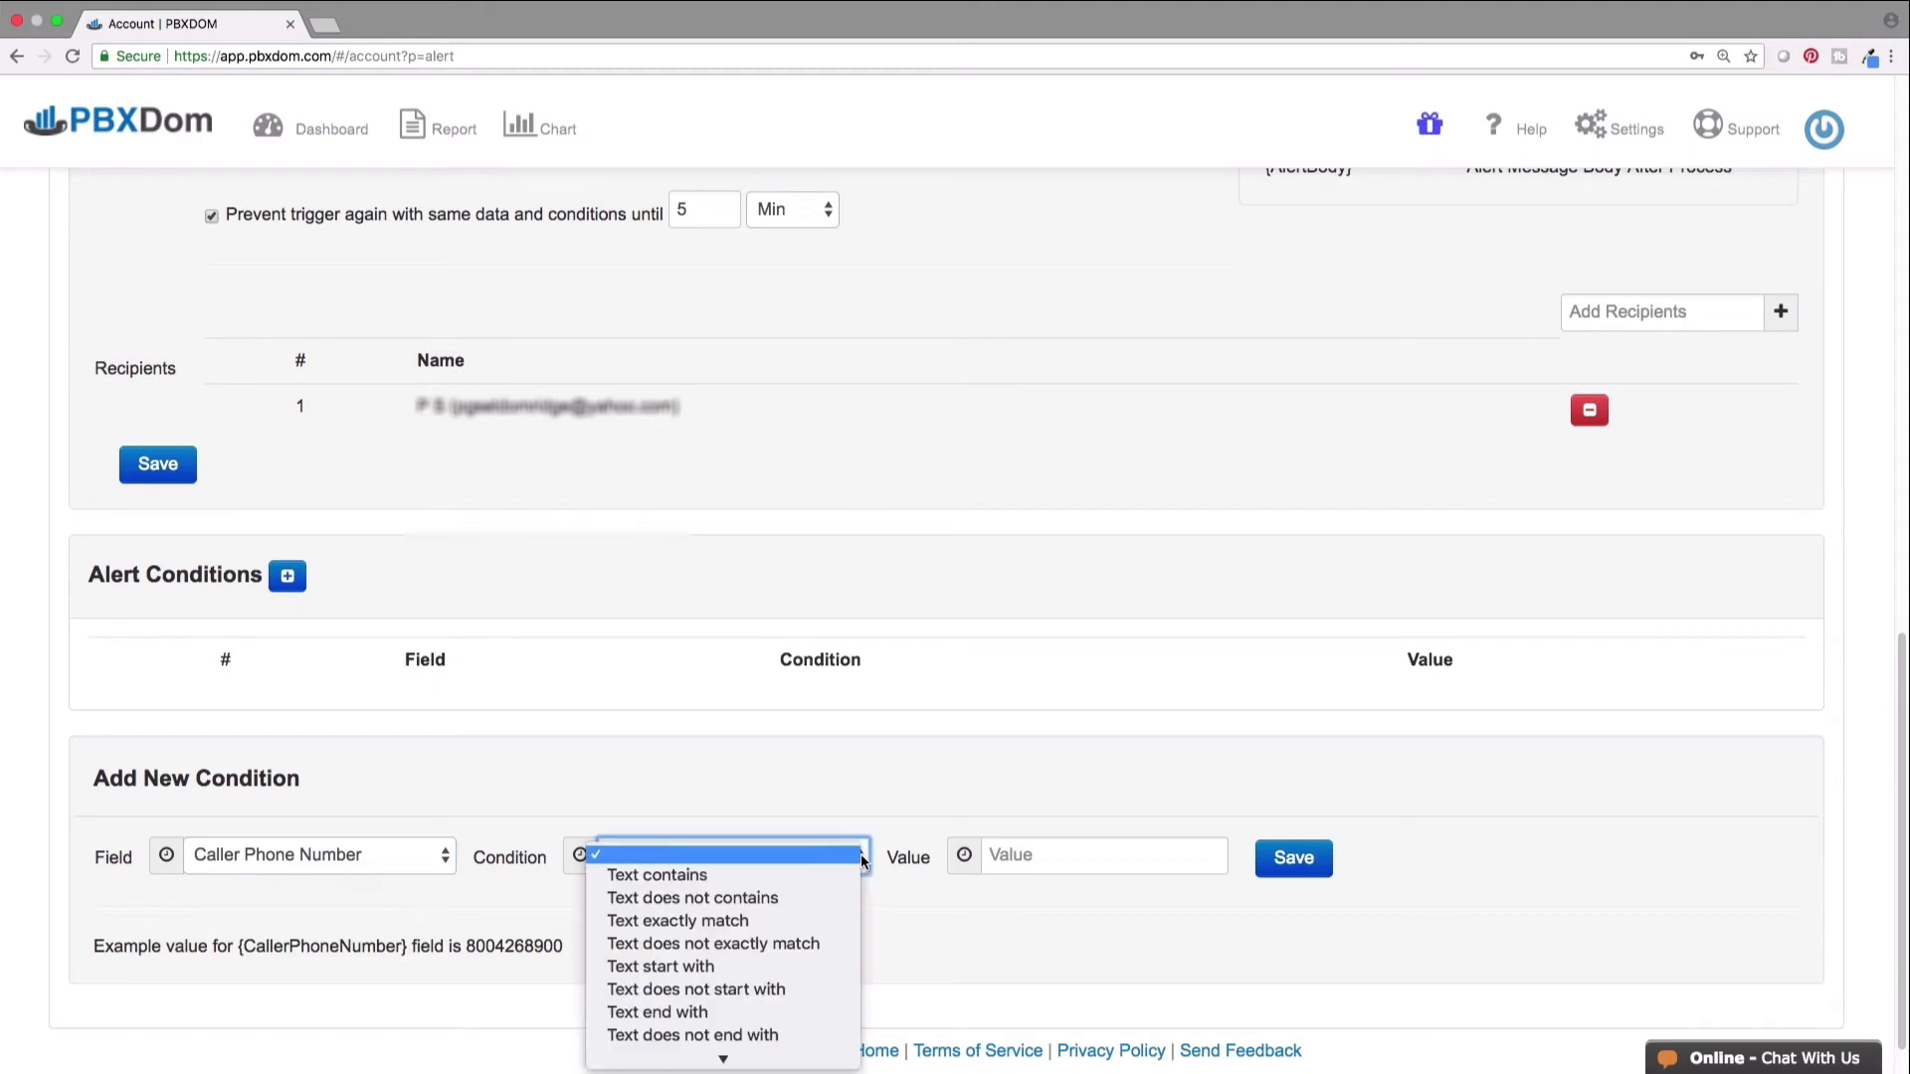
click(846, 876)
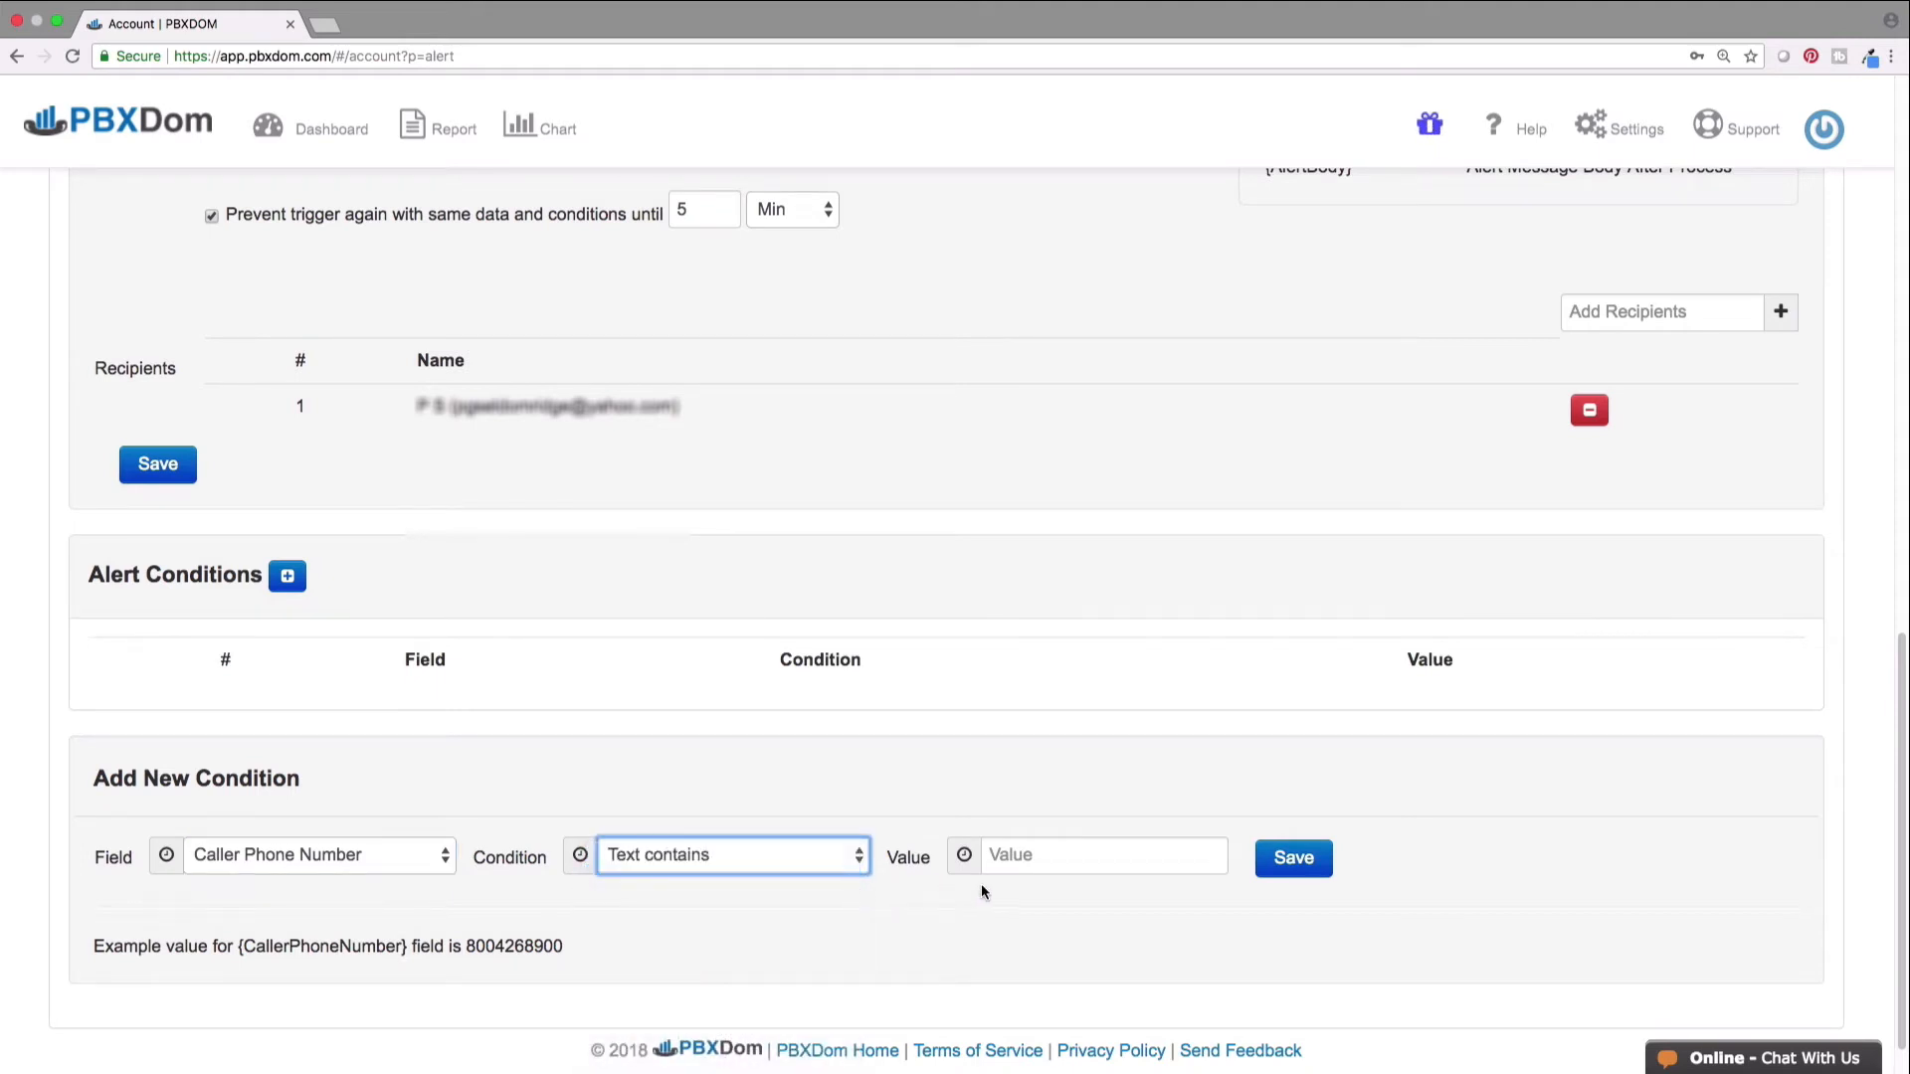
click(1021, 858)
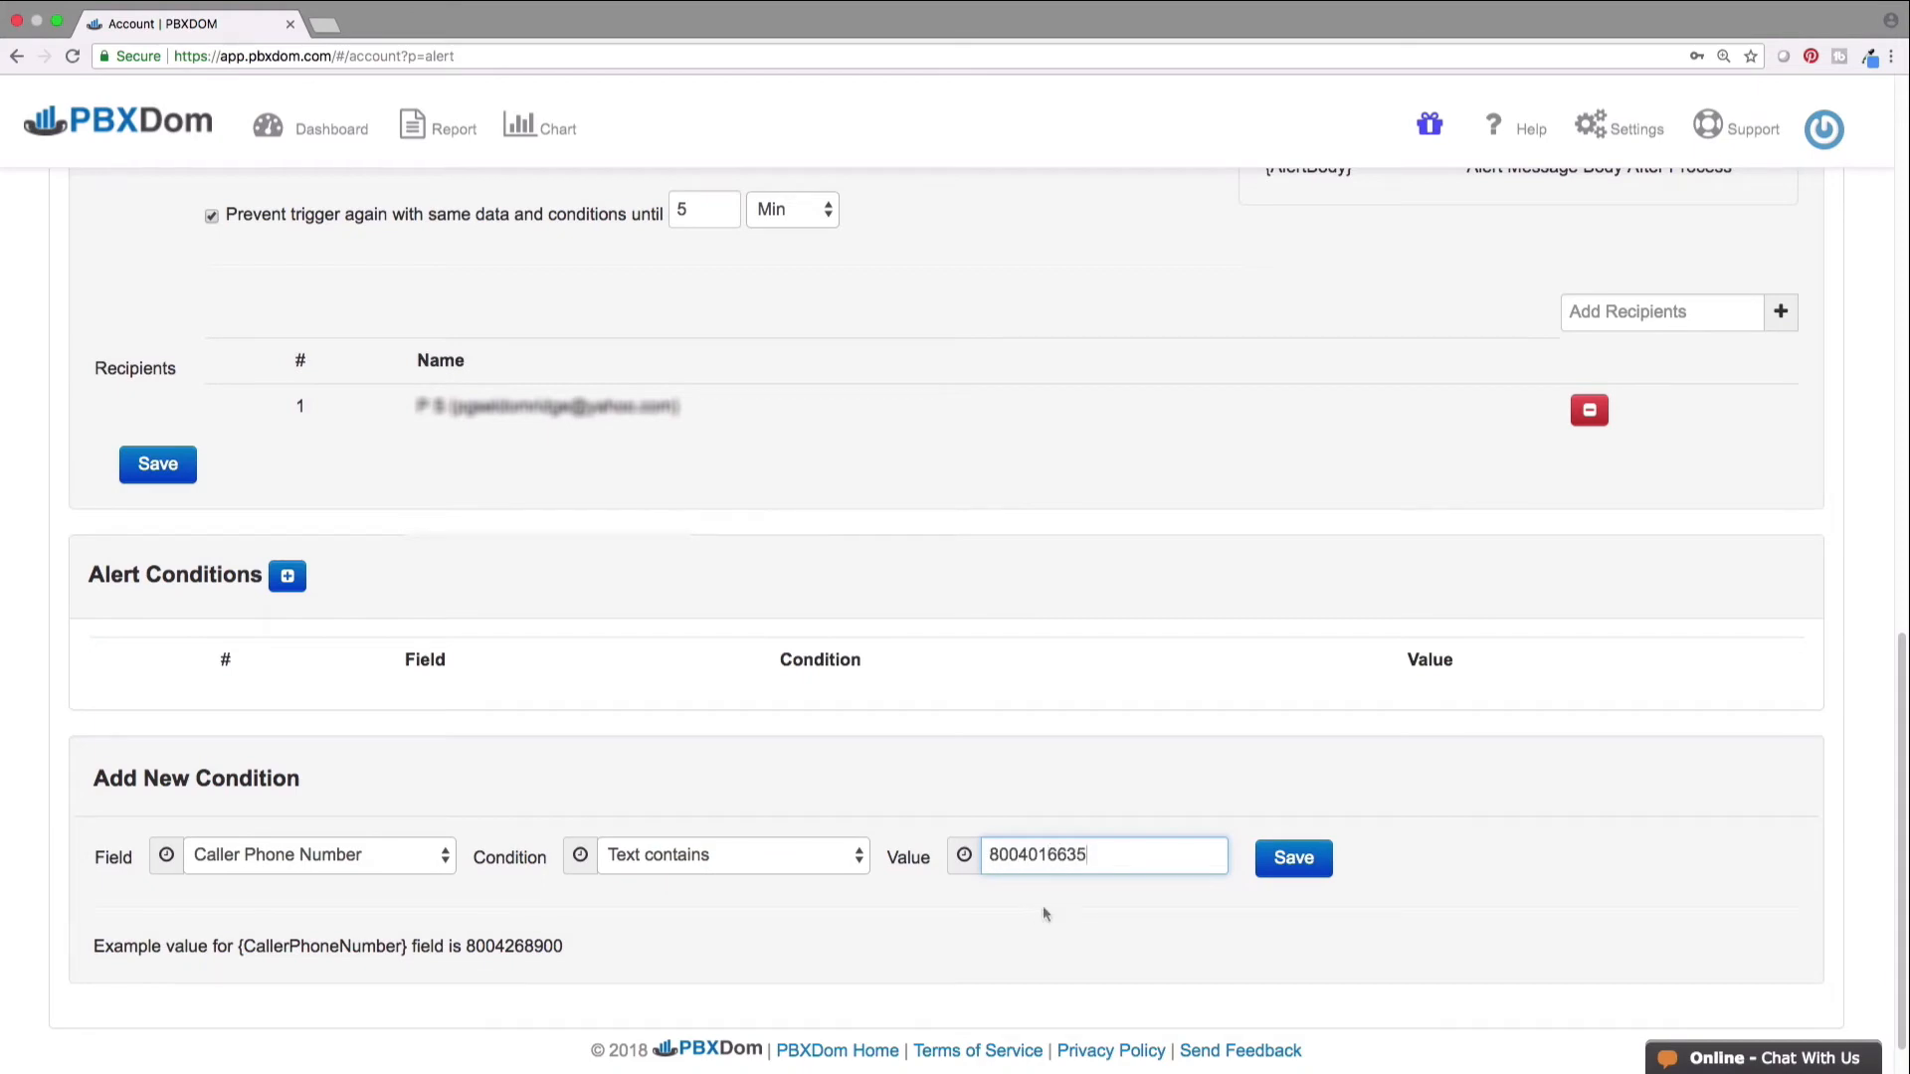
click(1285, 862)
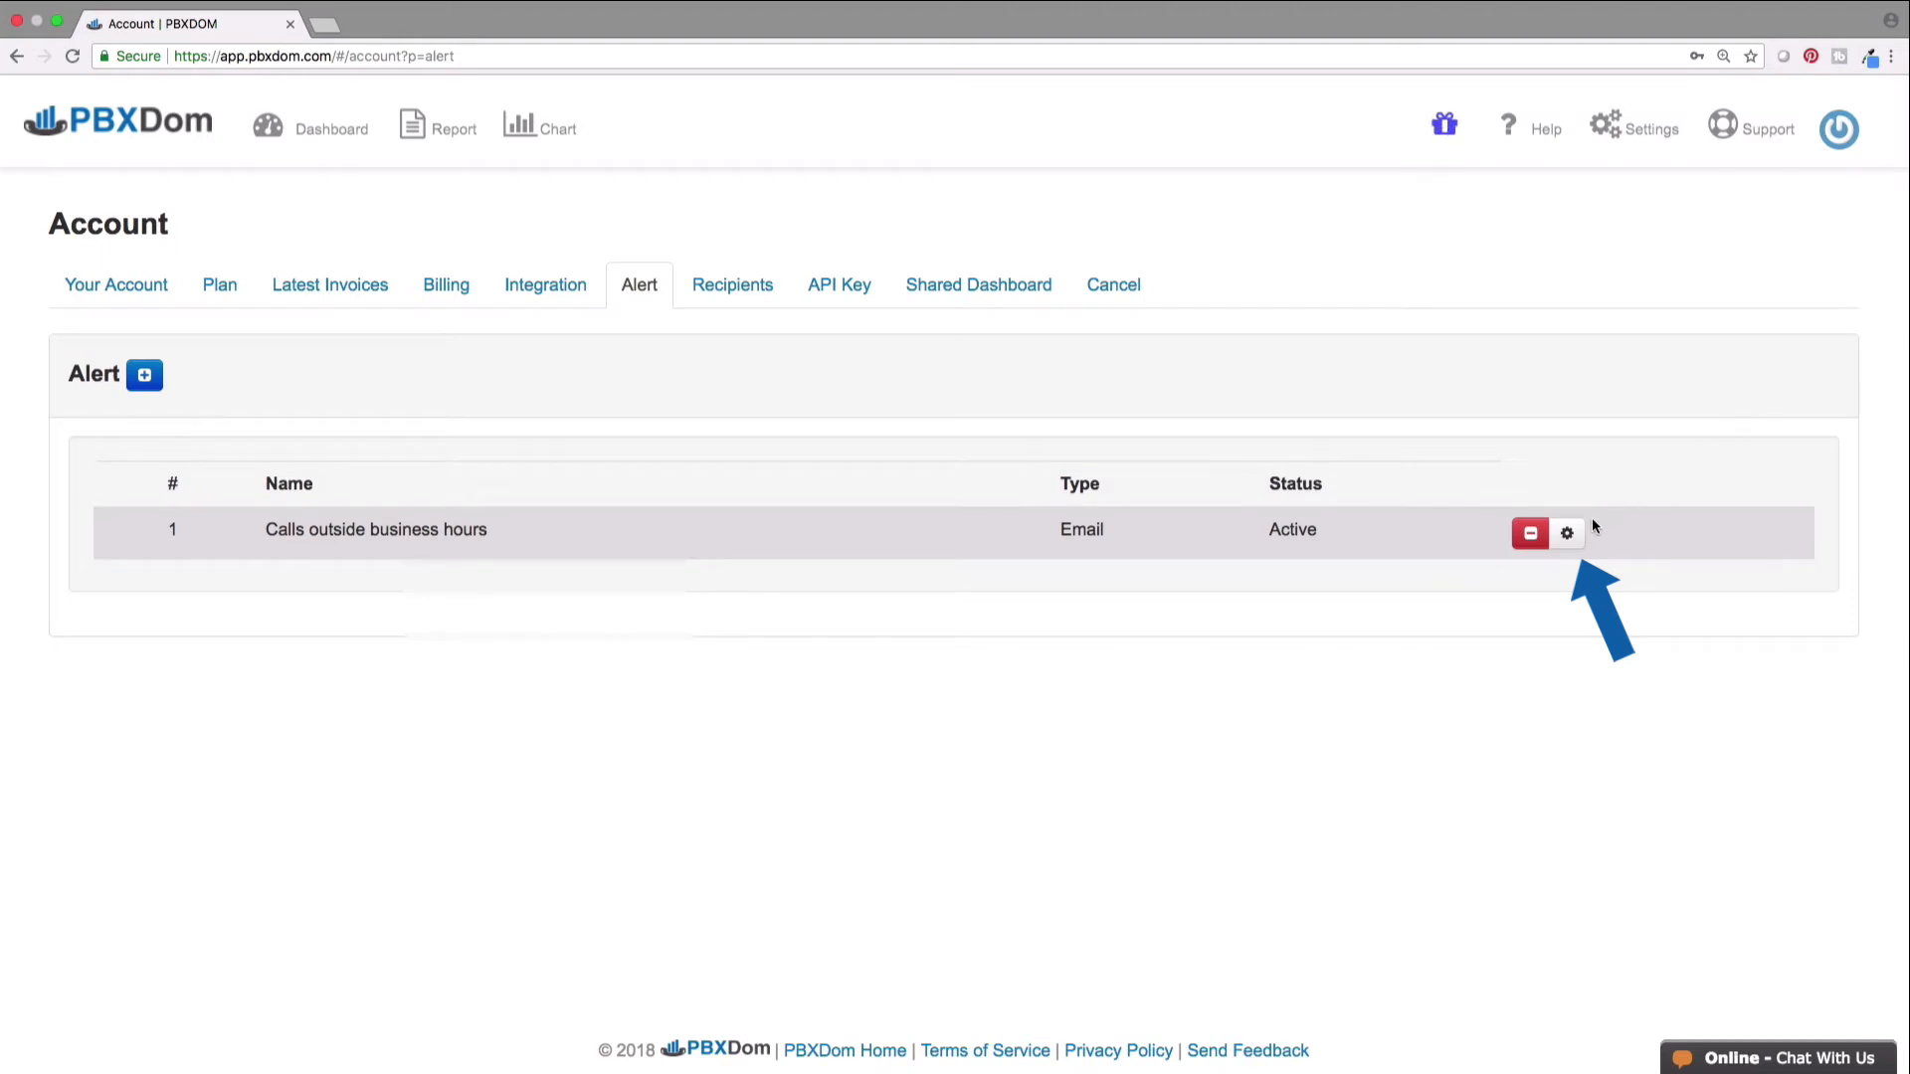
- Open 'Calls outside business hours', cancel its deletion with No, and reload the Alert list
click(1571, 535)
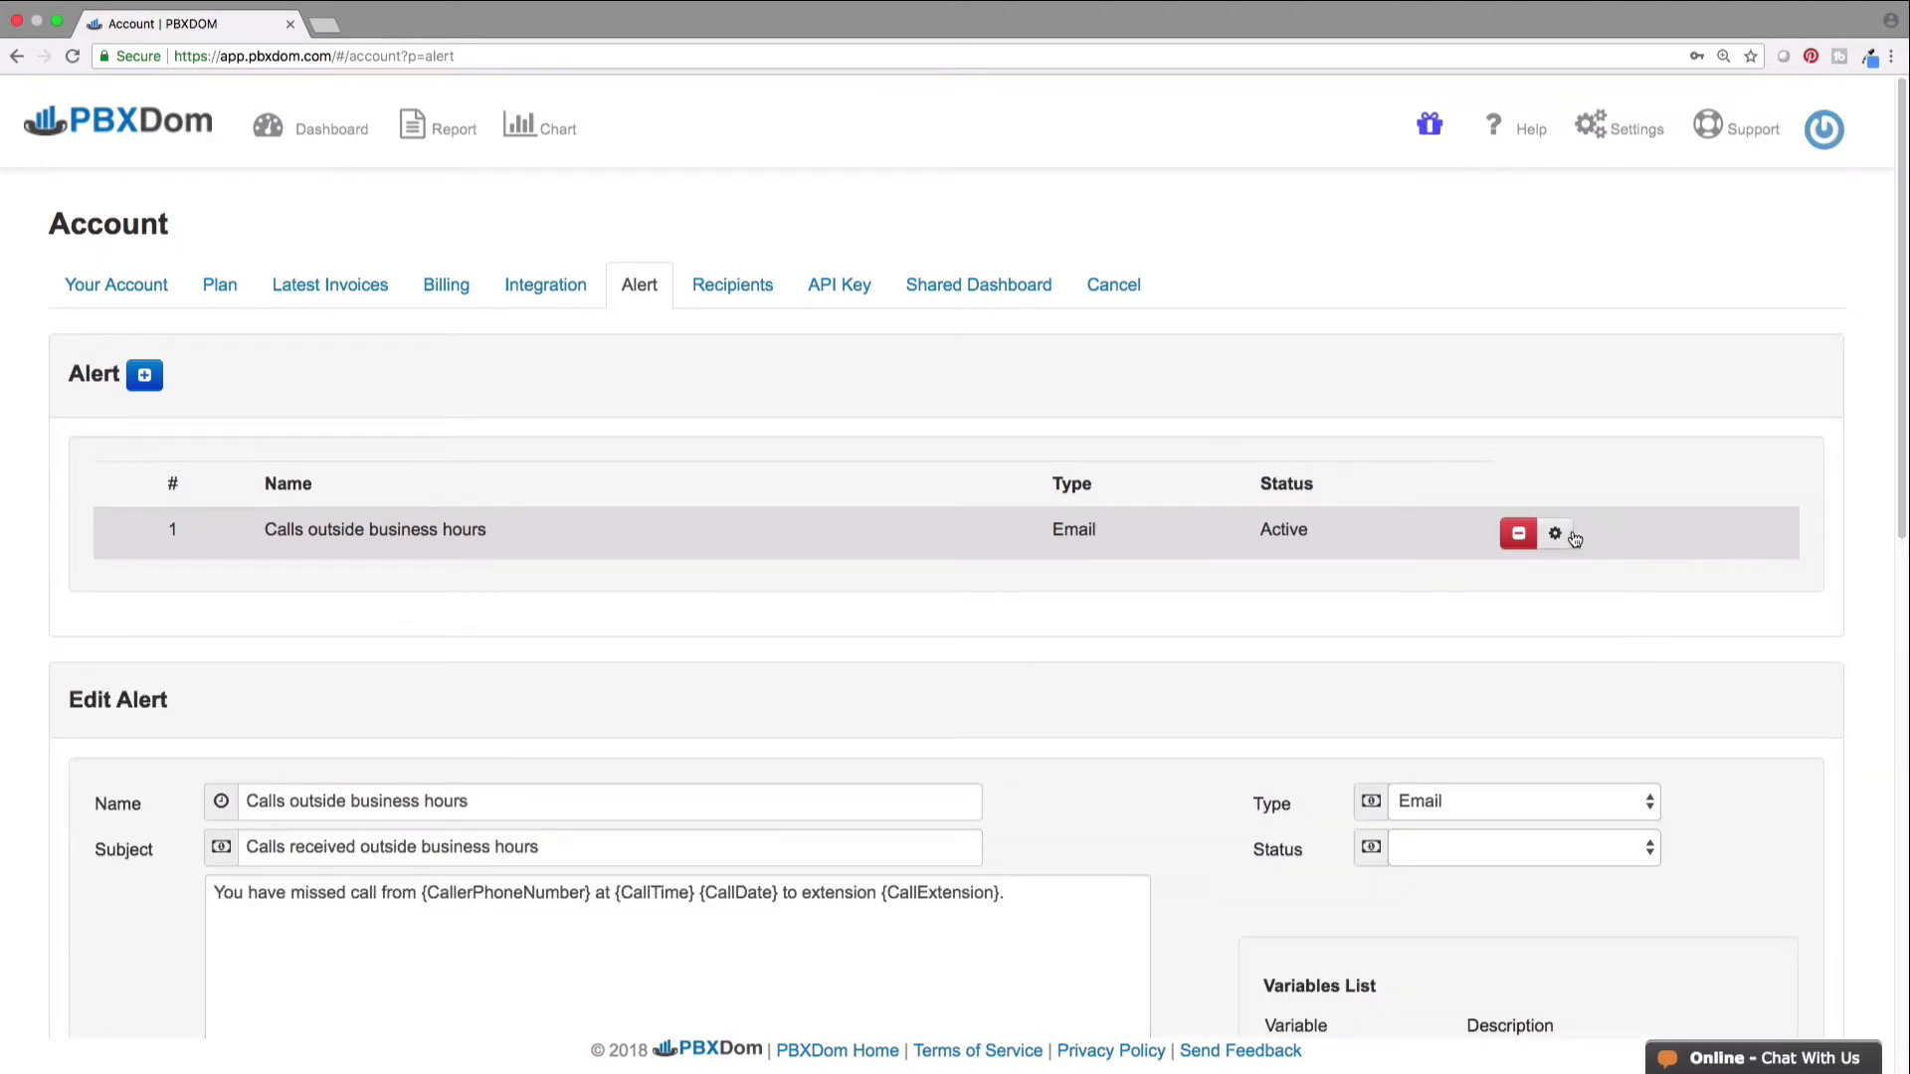
click(1519, 537)
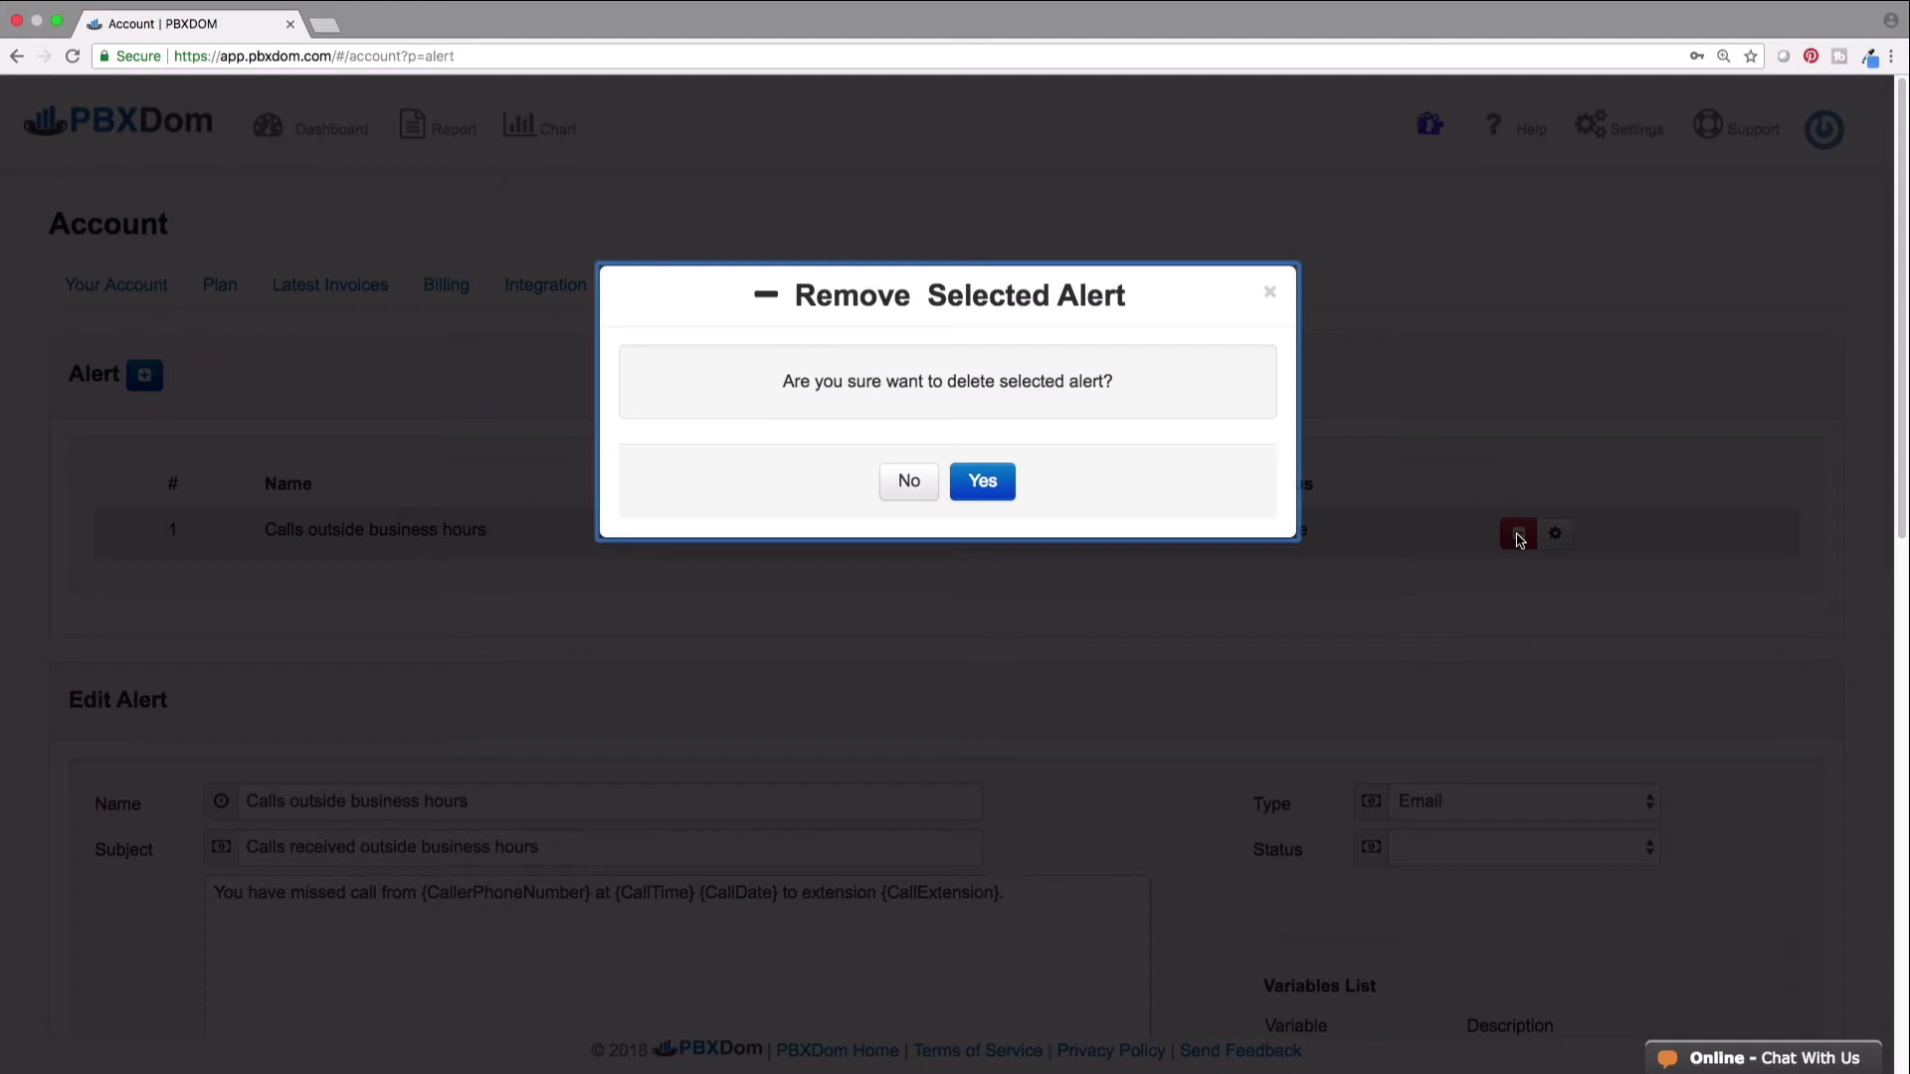
click(910, 487)
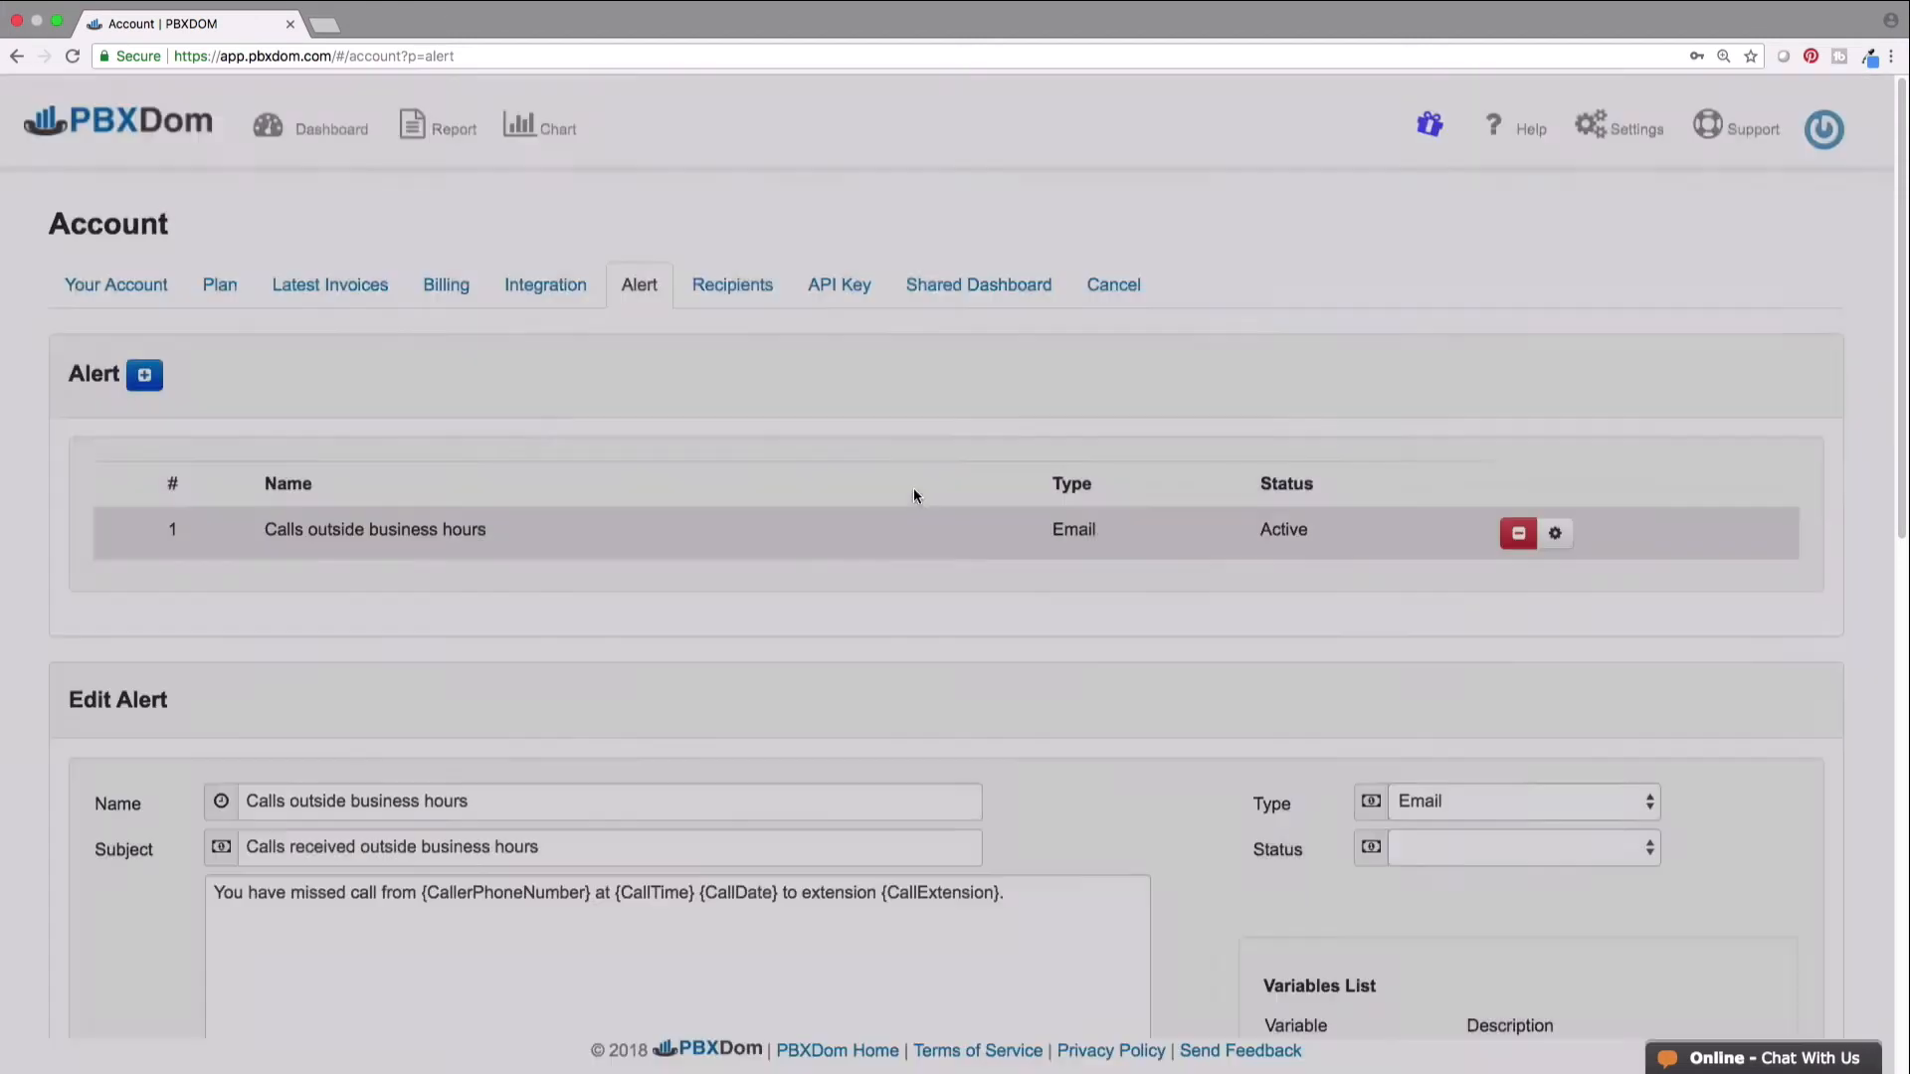
click(640, 286)
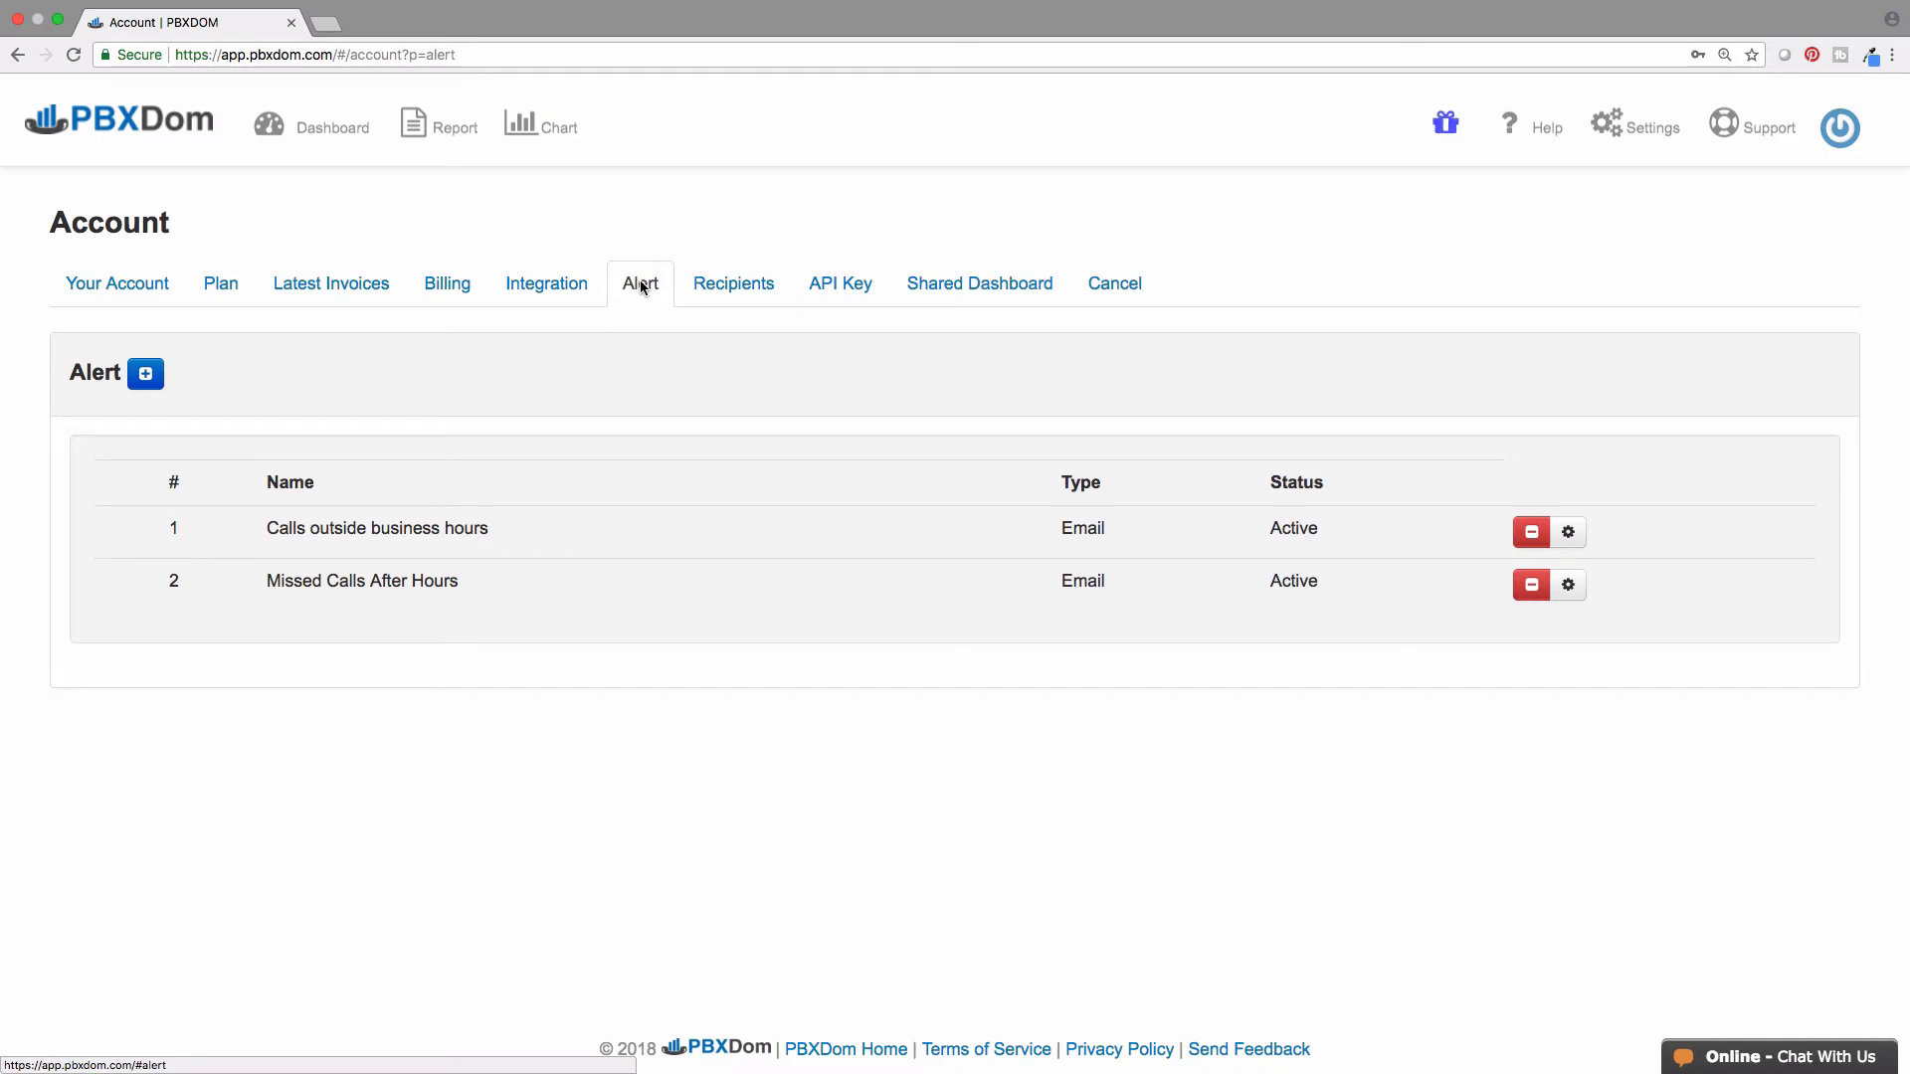
- Start a new alert named 'All Missed Calls' with subject 'Alert: All Missed Calls'
click(146, 375)
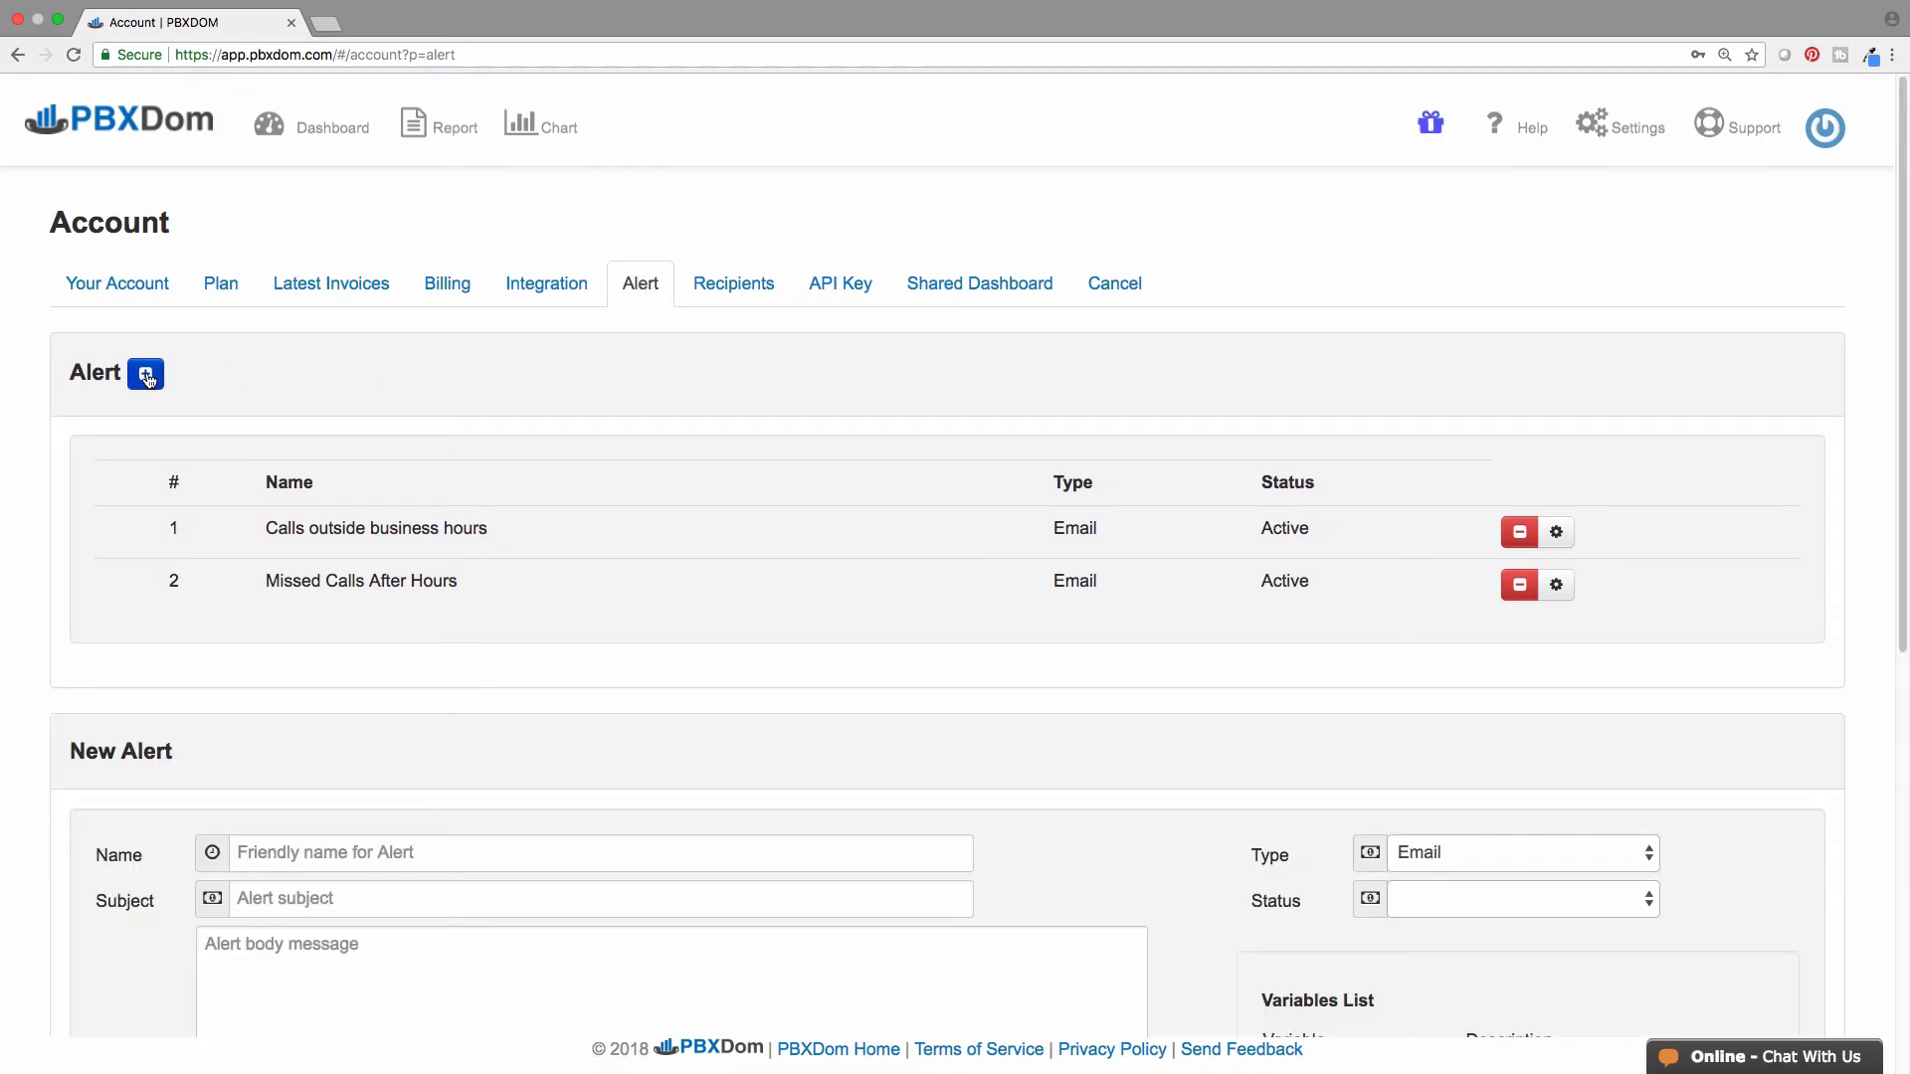
scroll(146, 379, down, 5)
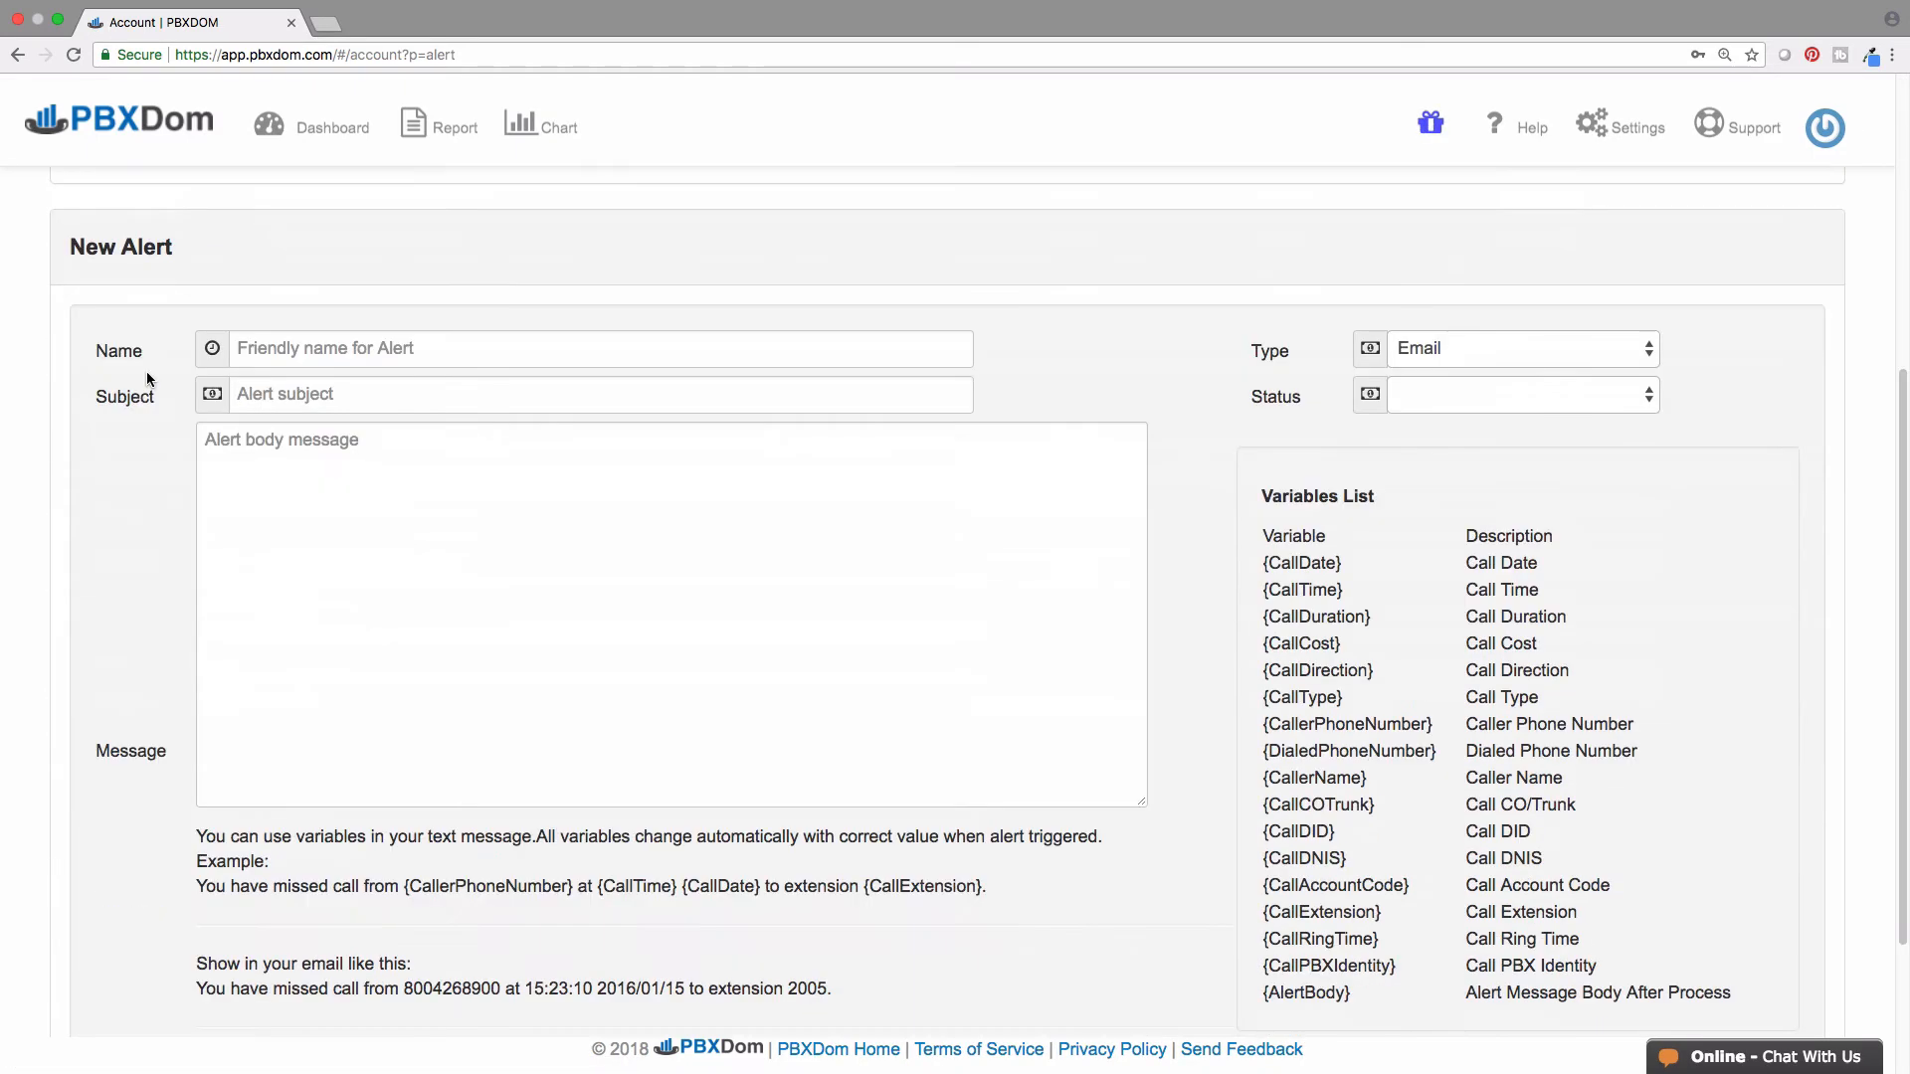
click(257, 348)
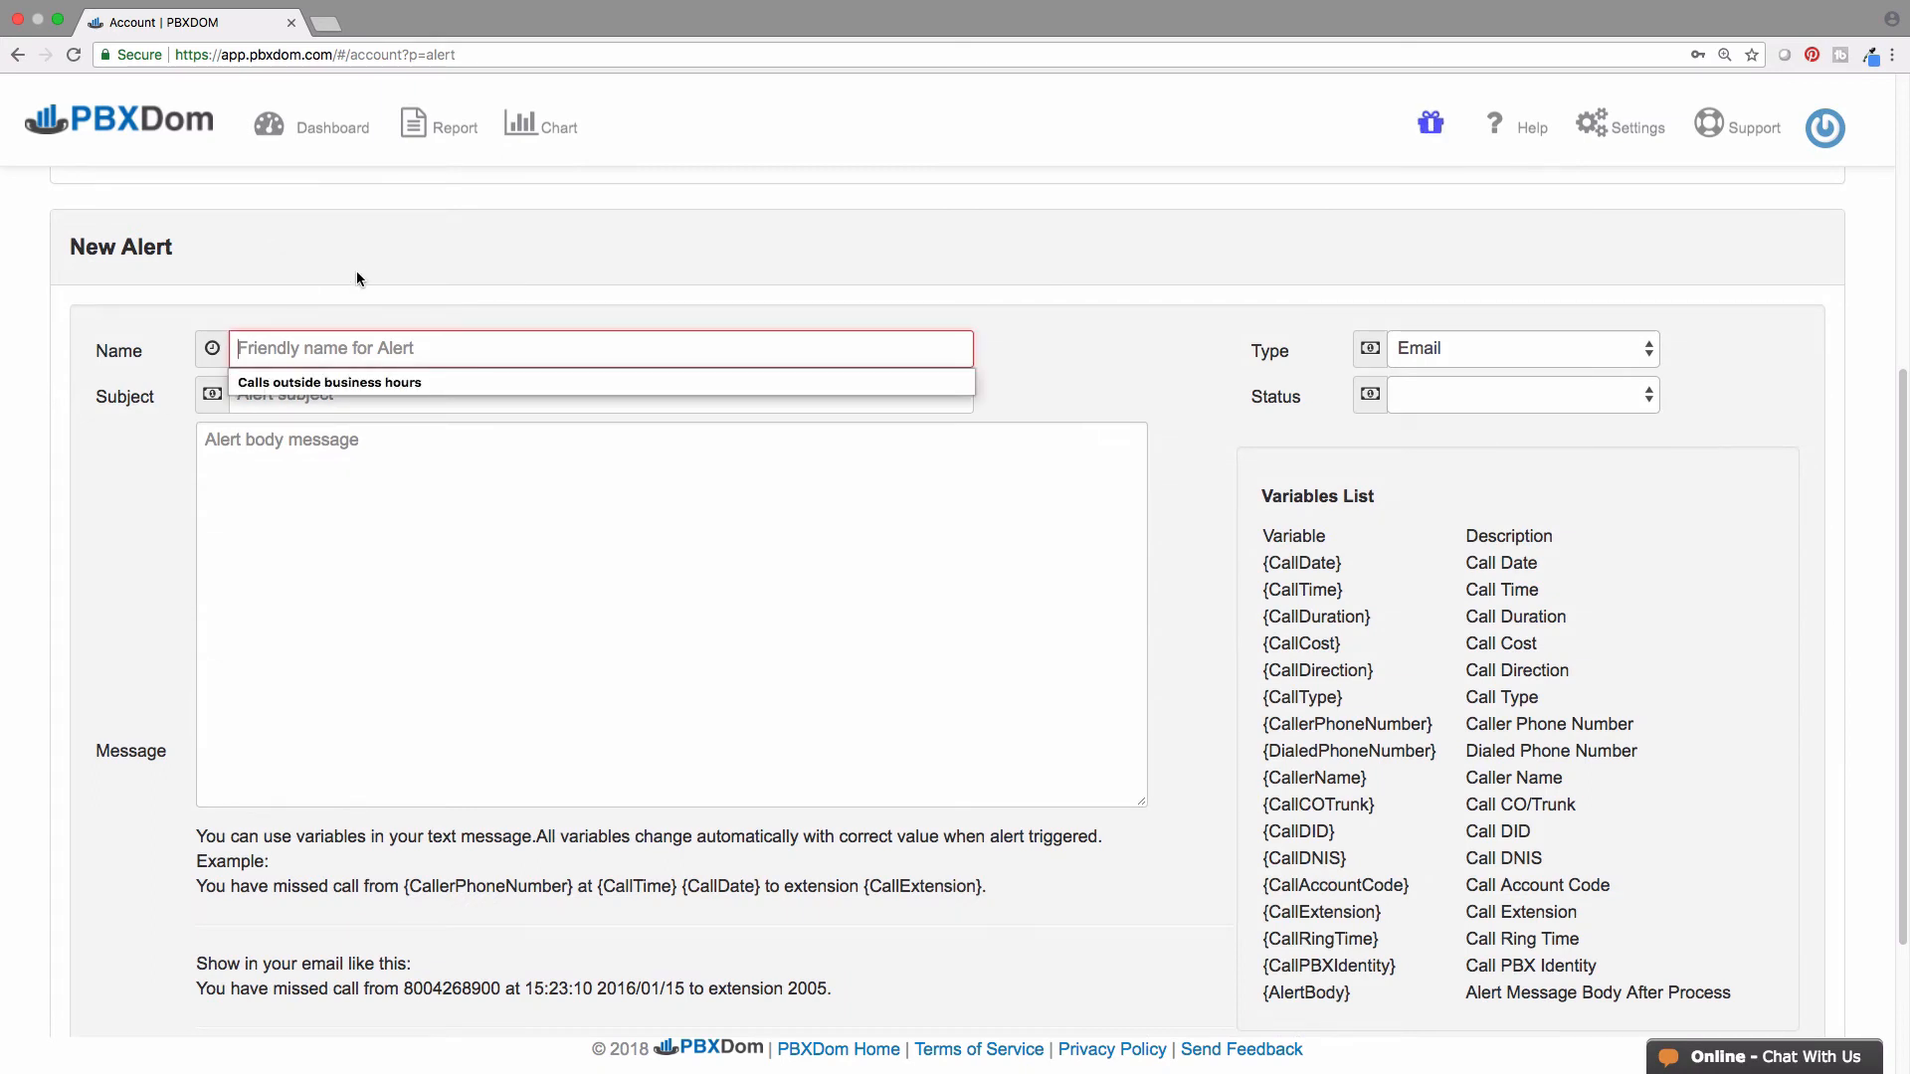
text(All Miss)
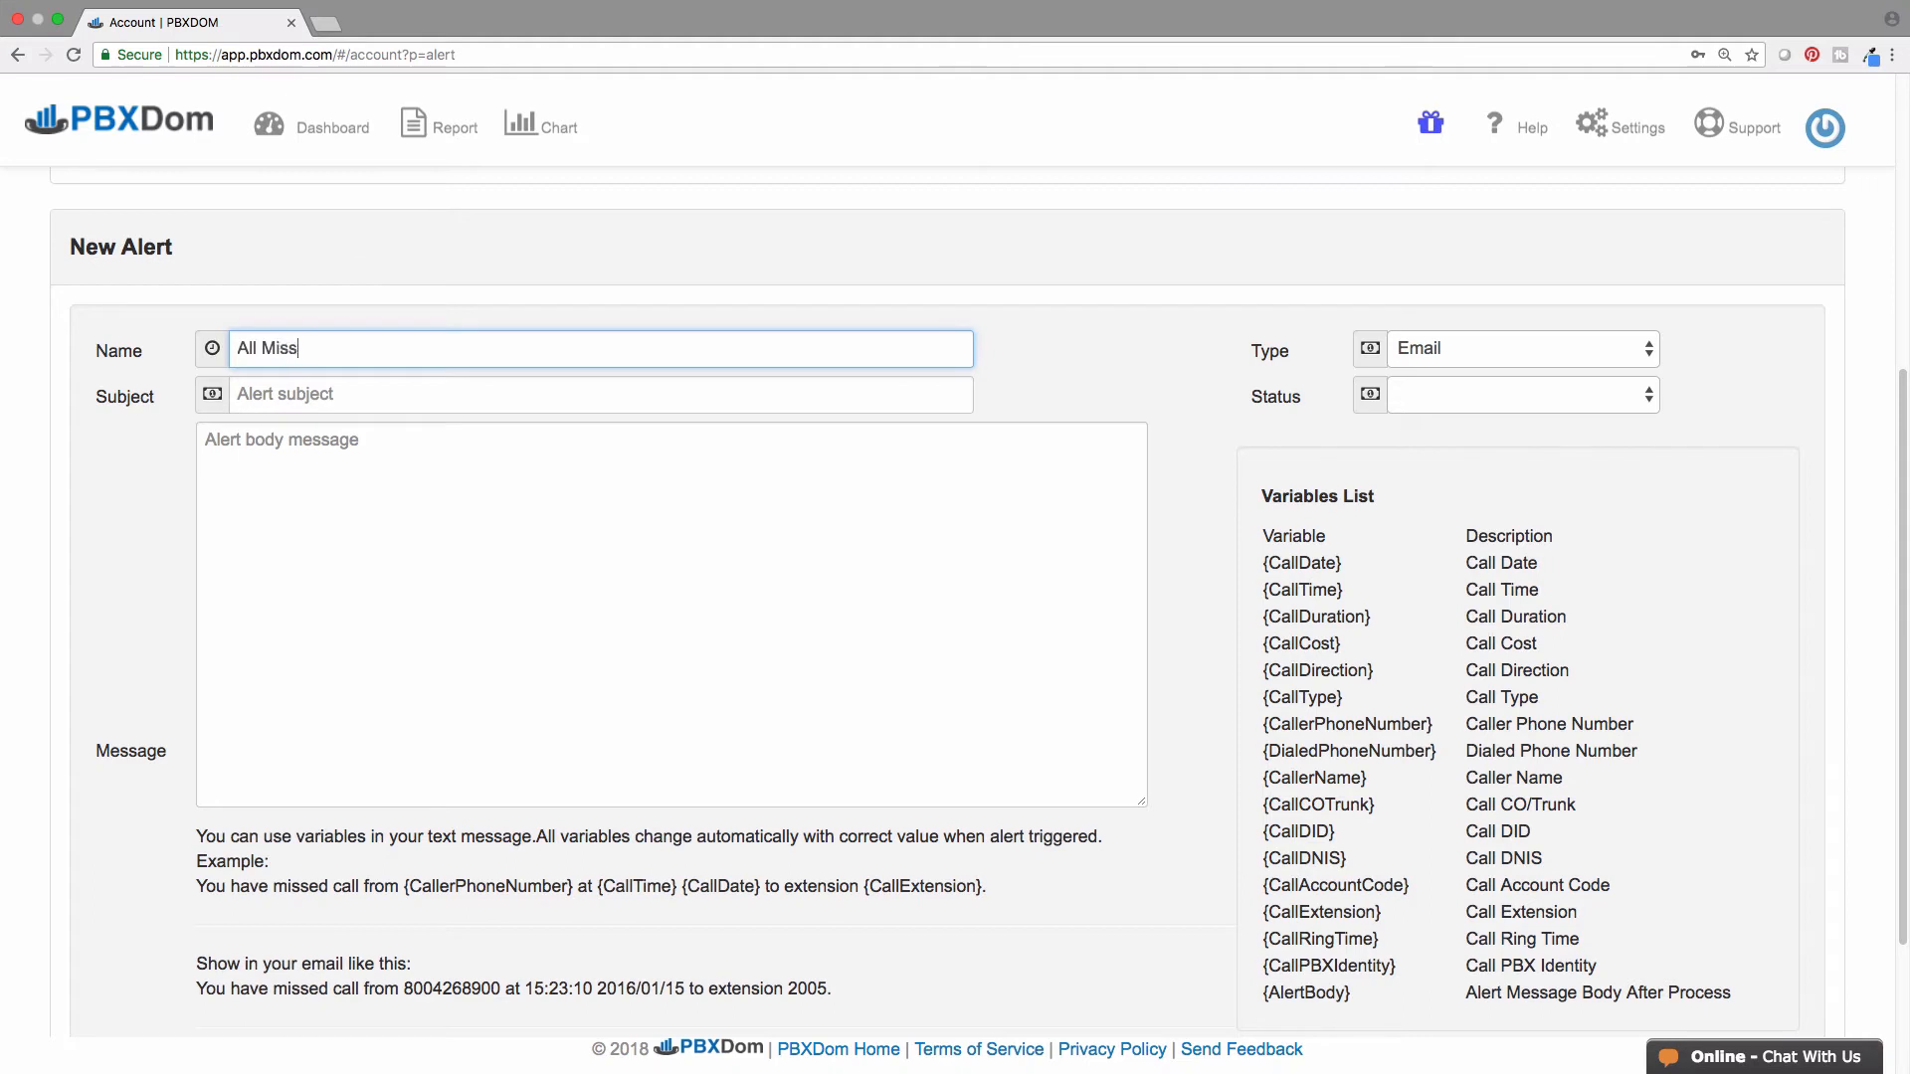
text(ed Calls)
click(361, 403)
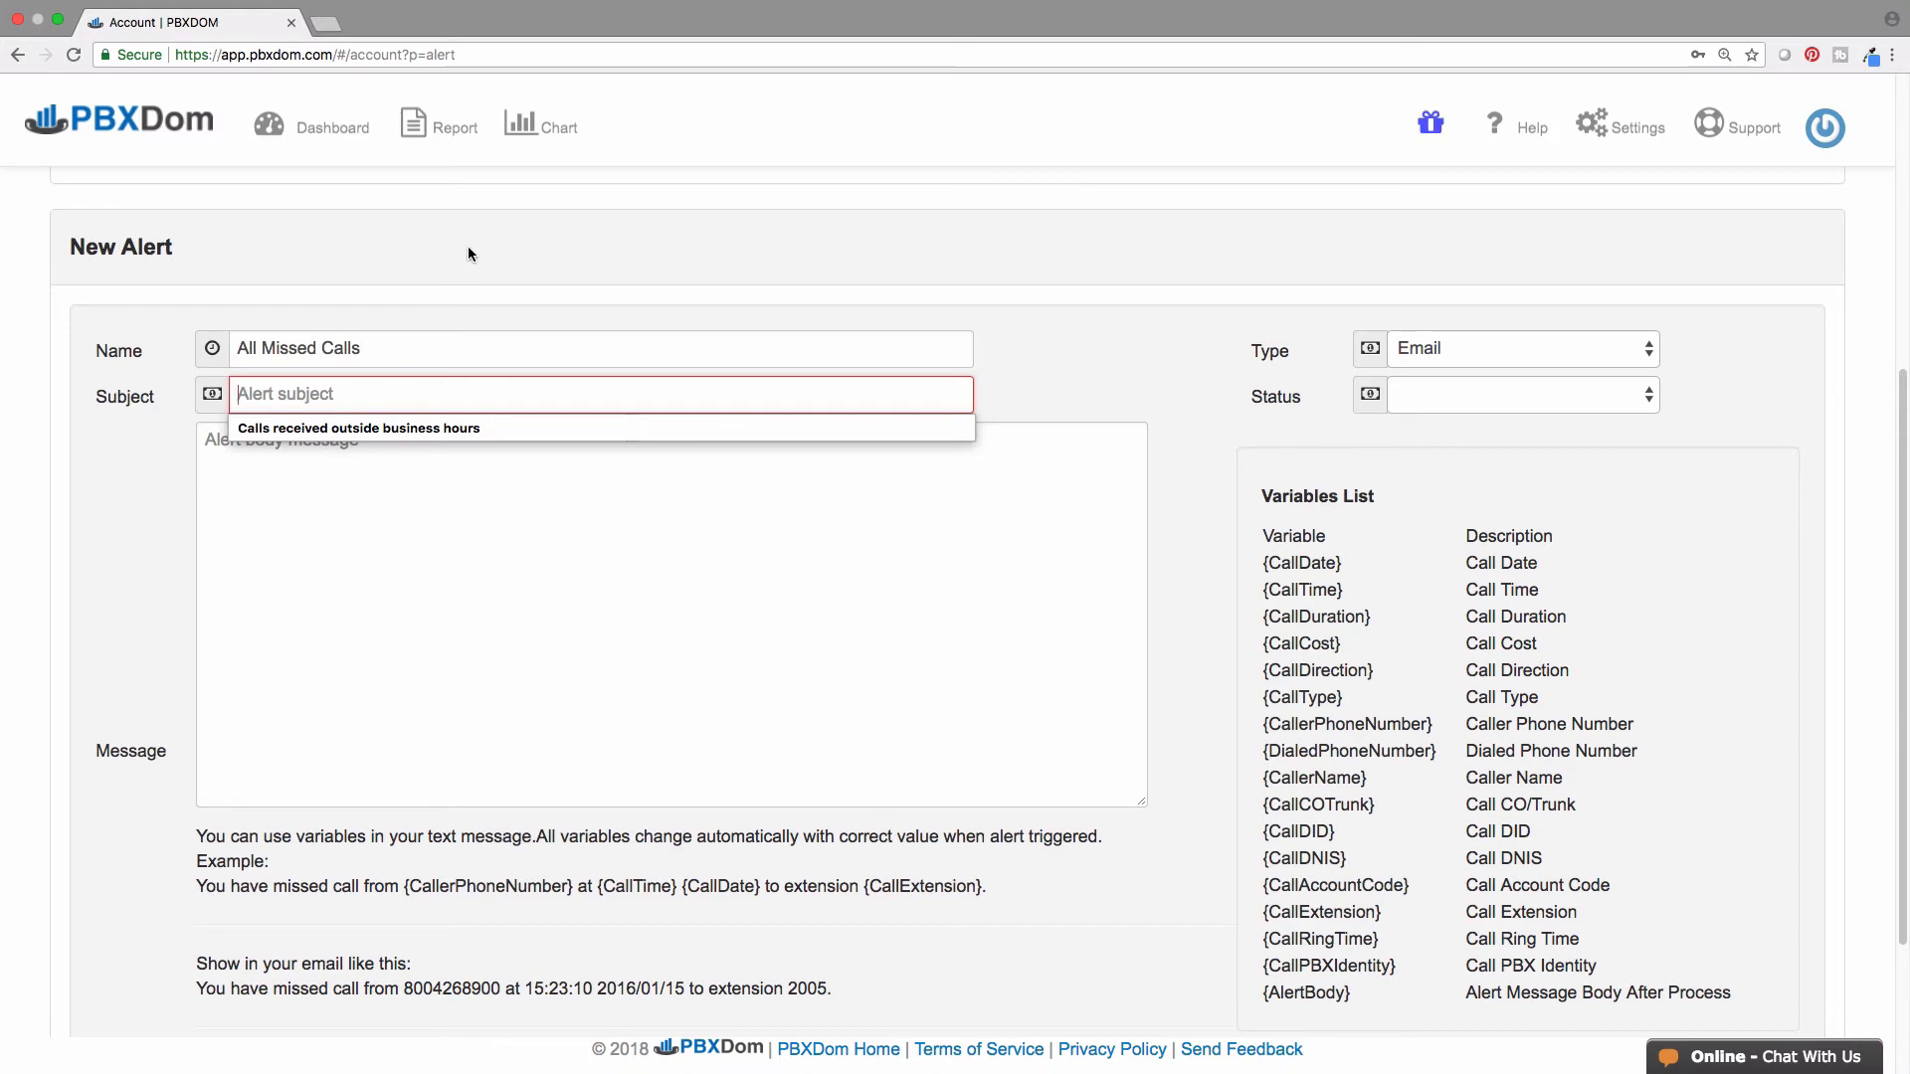
text(Alert: A)
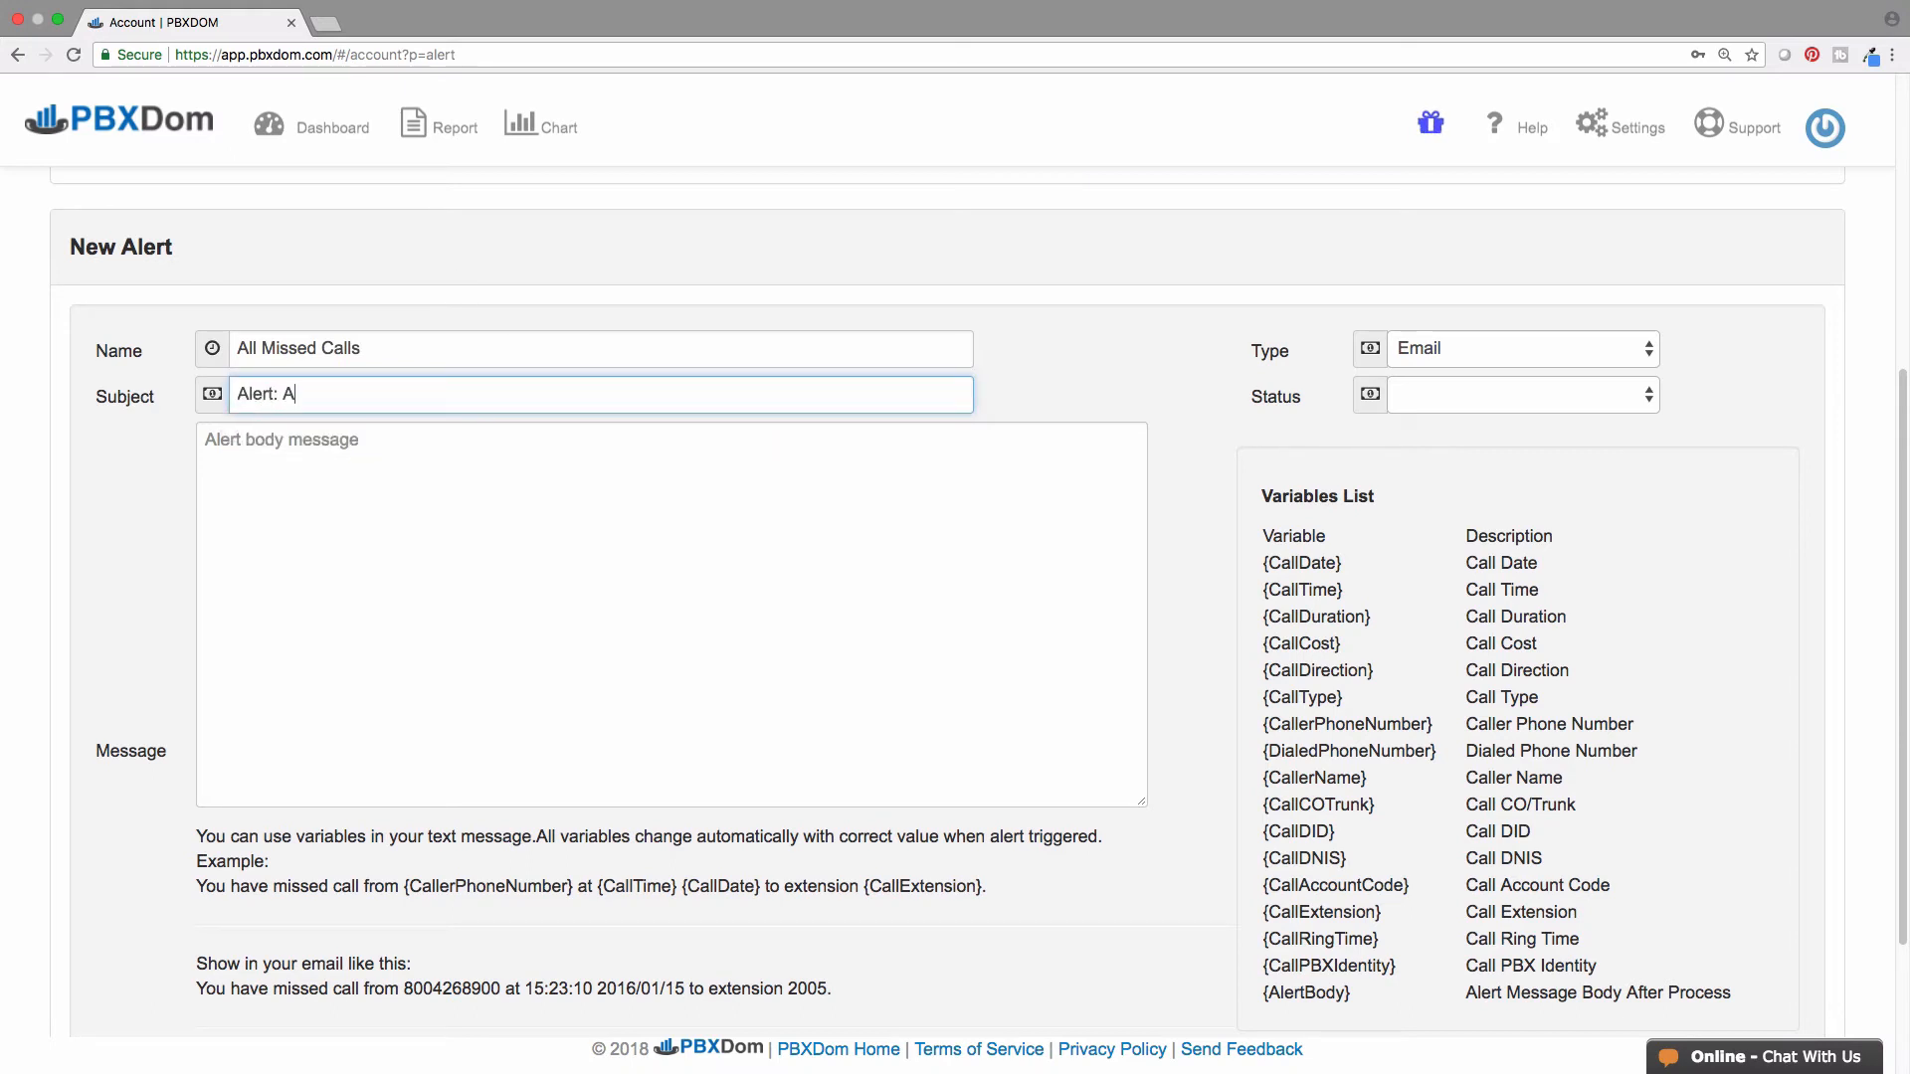
text(ll Missed Calls)
- Keep type Email, set status Active, paste the missed-call message, and save the alert
click(1652, 356)
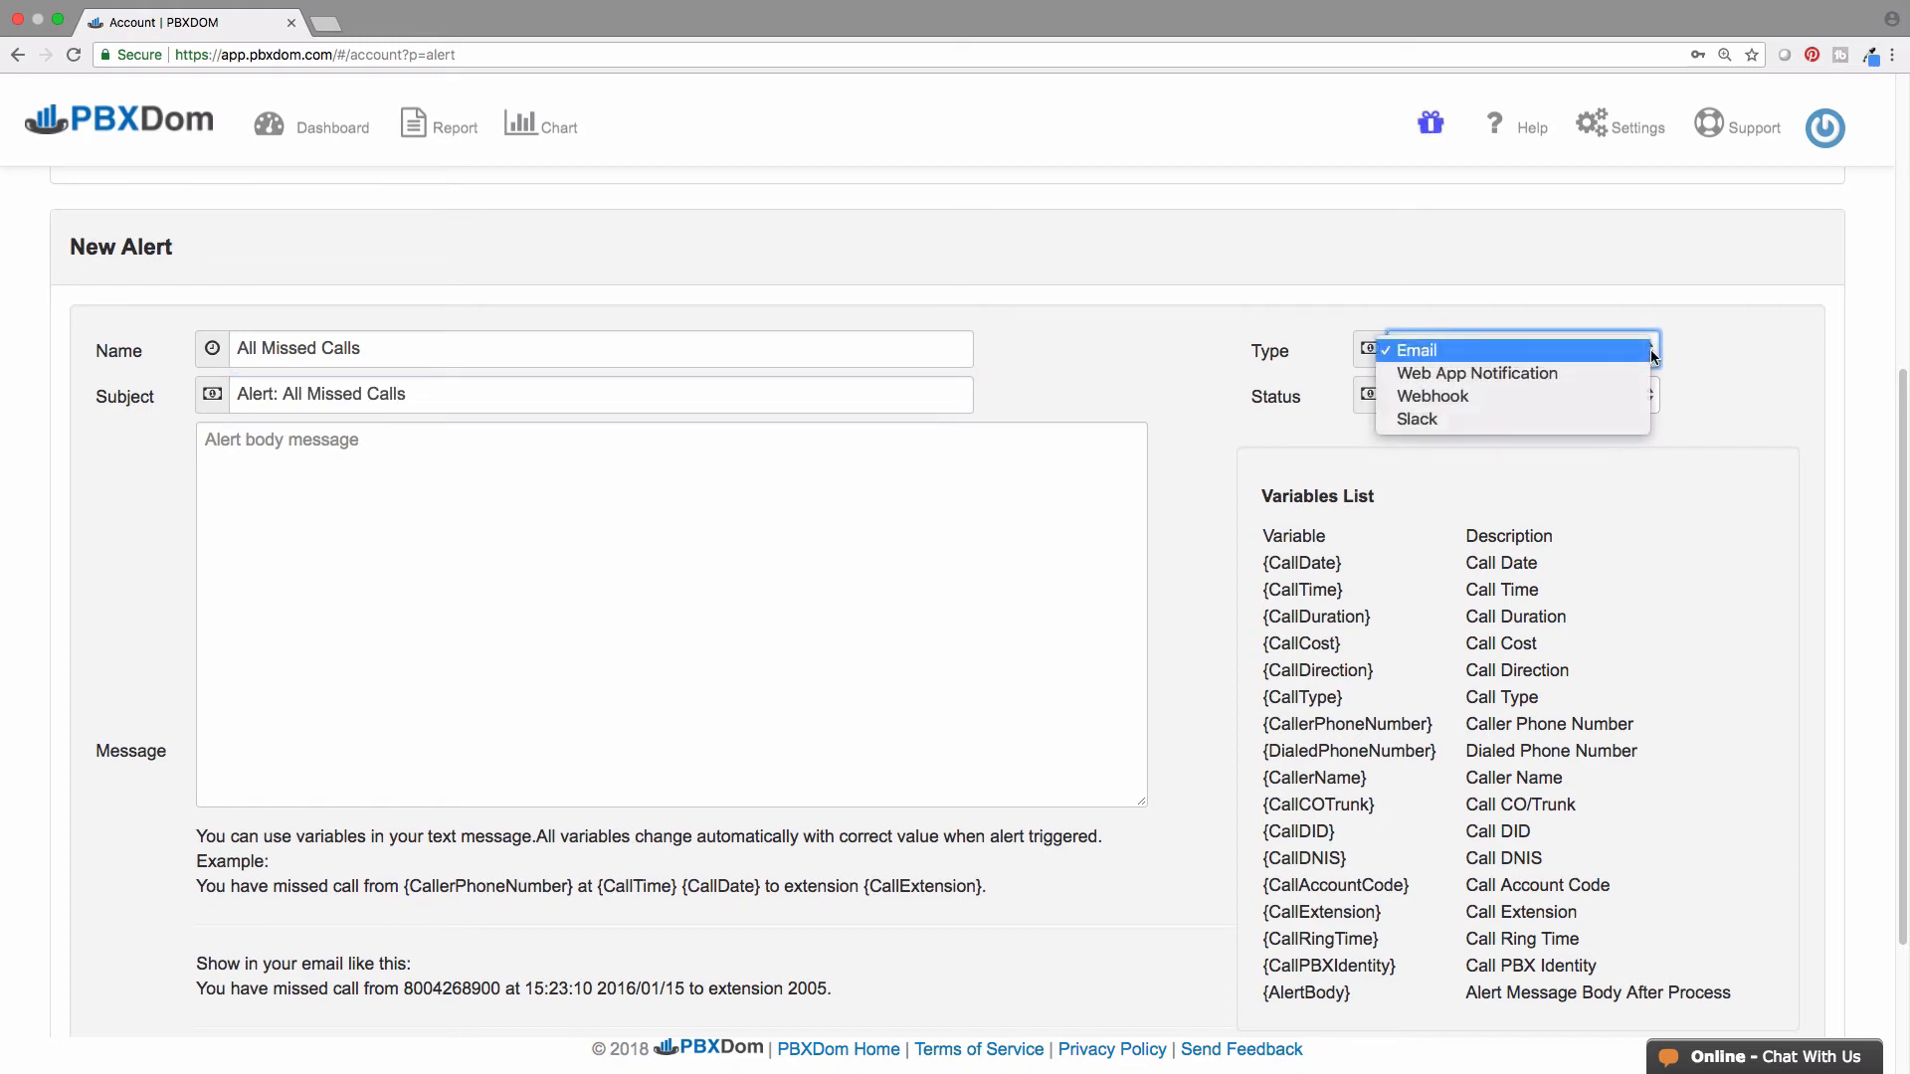
click(1645, 354)
click(1647, 399)
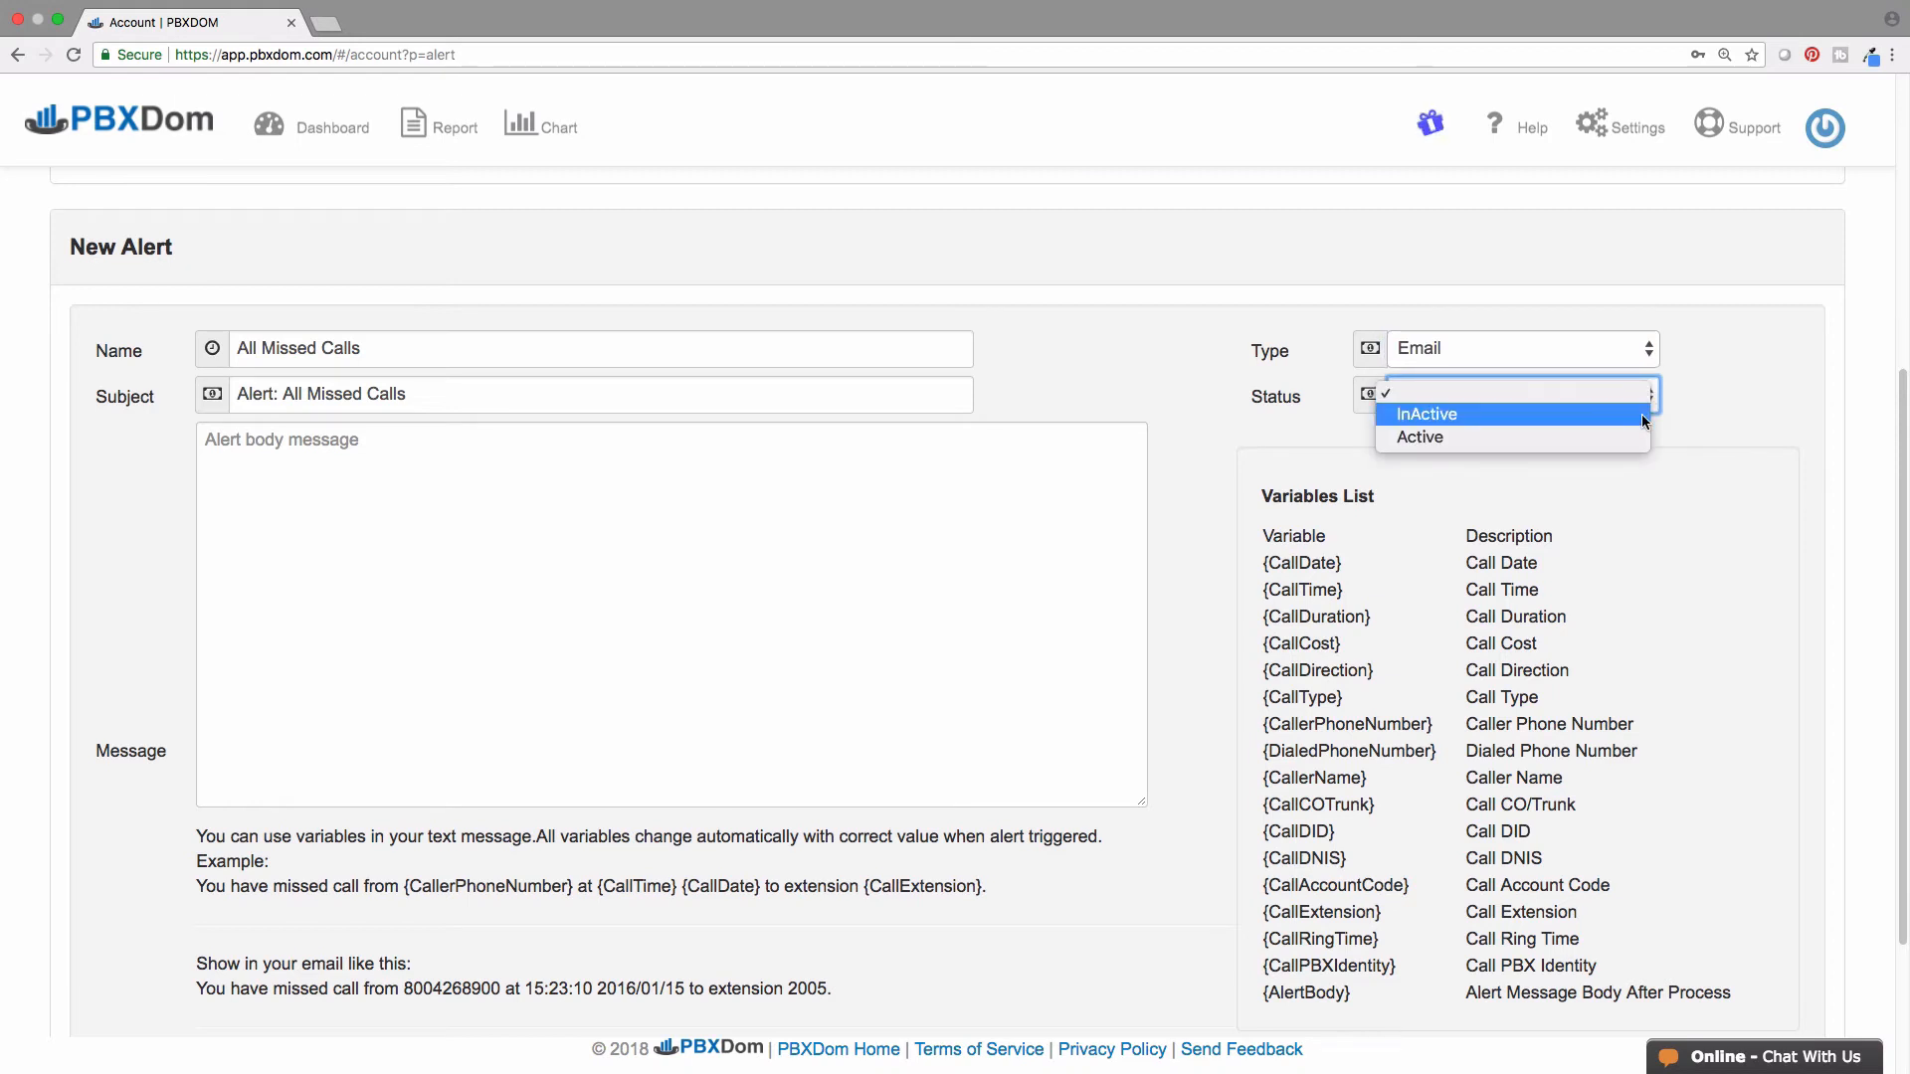
click(1641, 437)
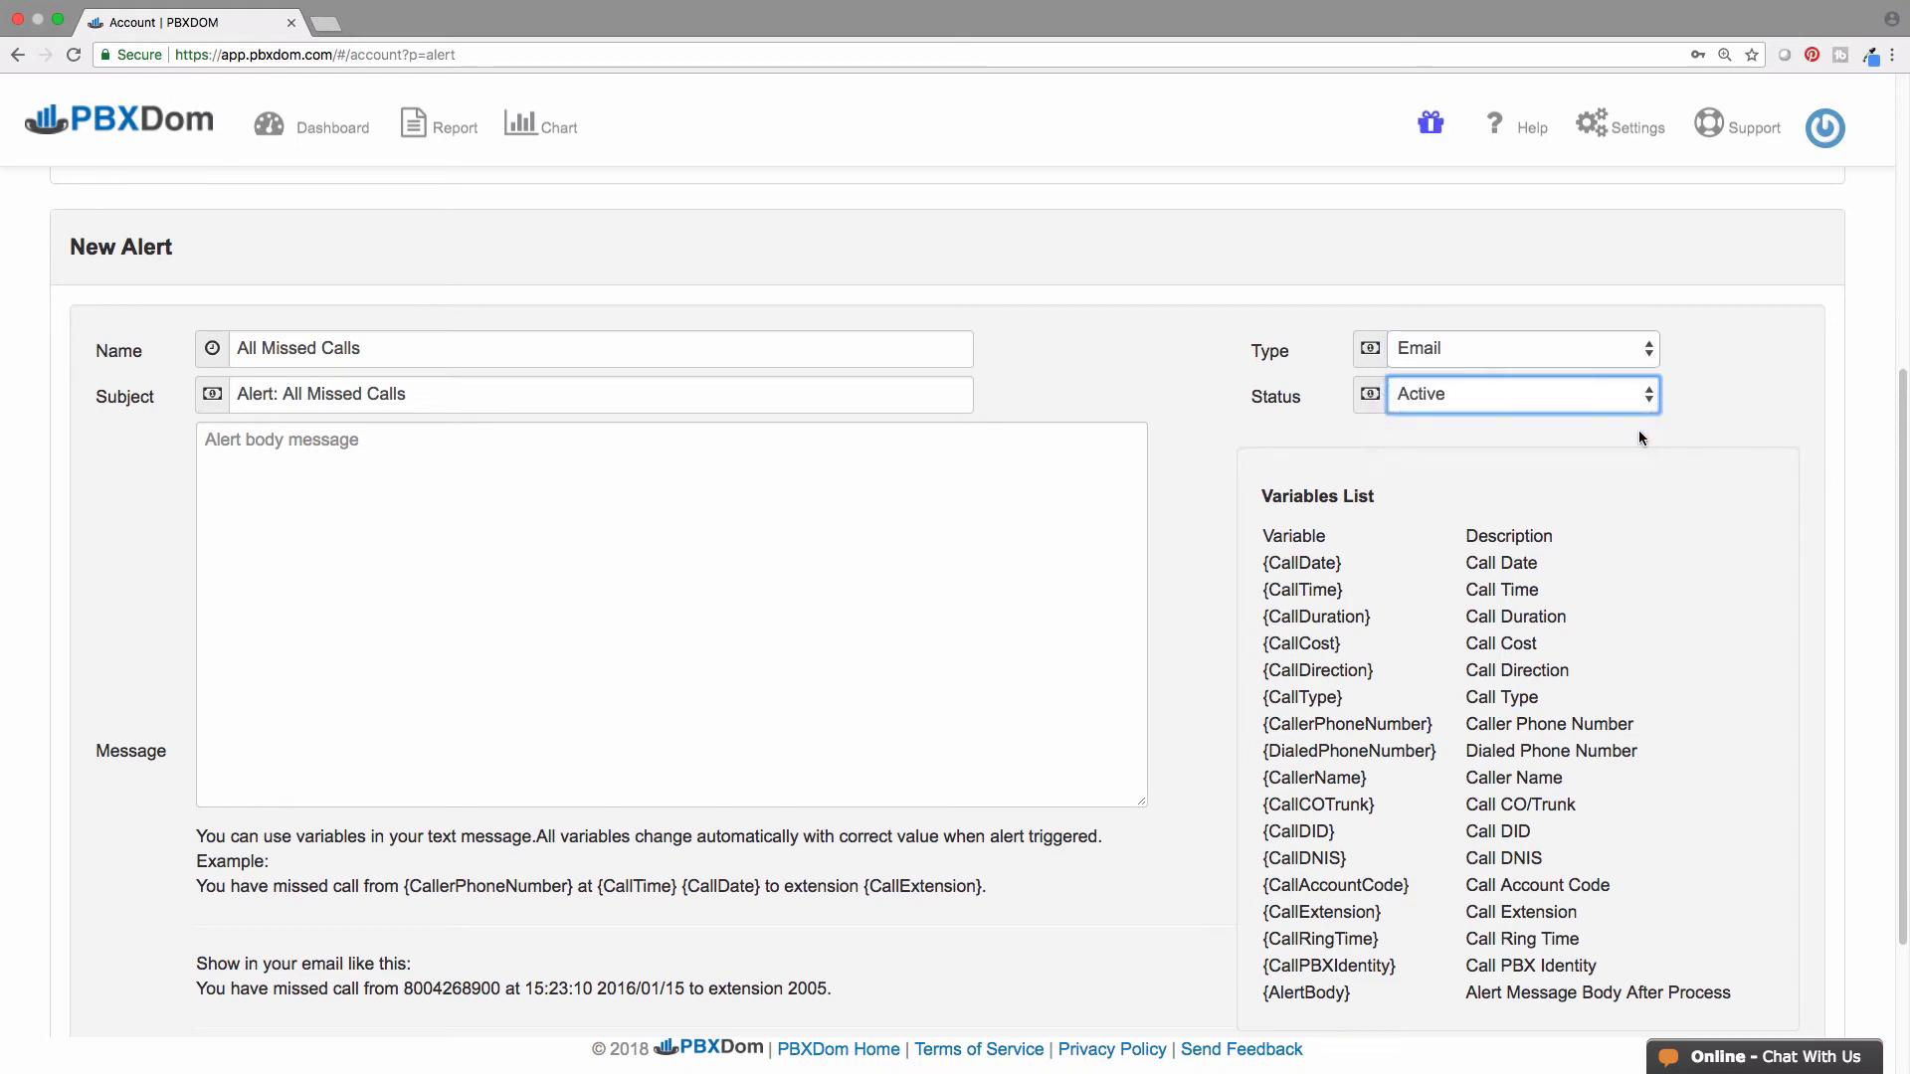
click(1100, 450)
text(You have missed call from {CallerPhoneNumber} at {CallTime} {CallDate} to extension {CallExtension}.)
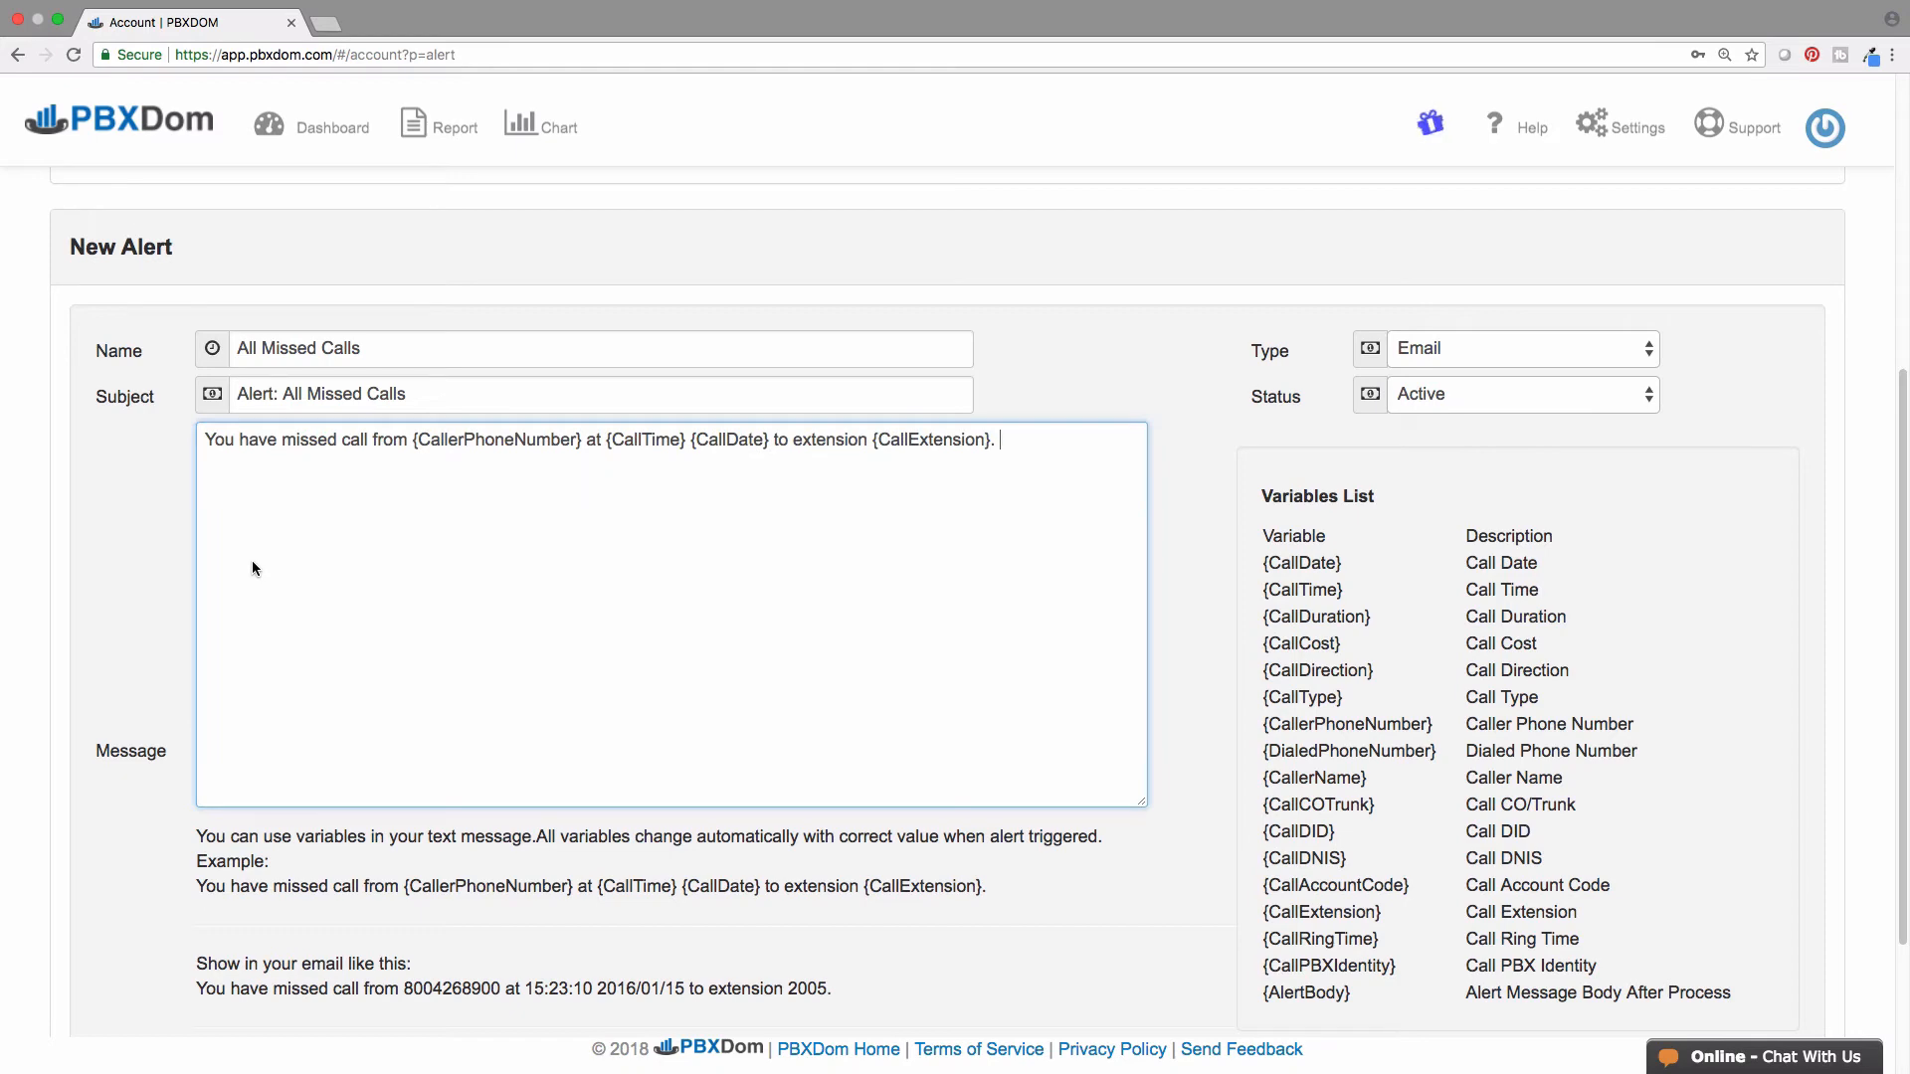
scroll(253, 567, down, 3)
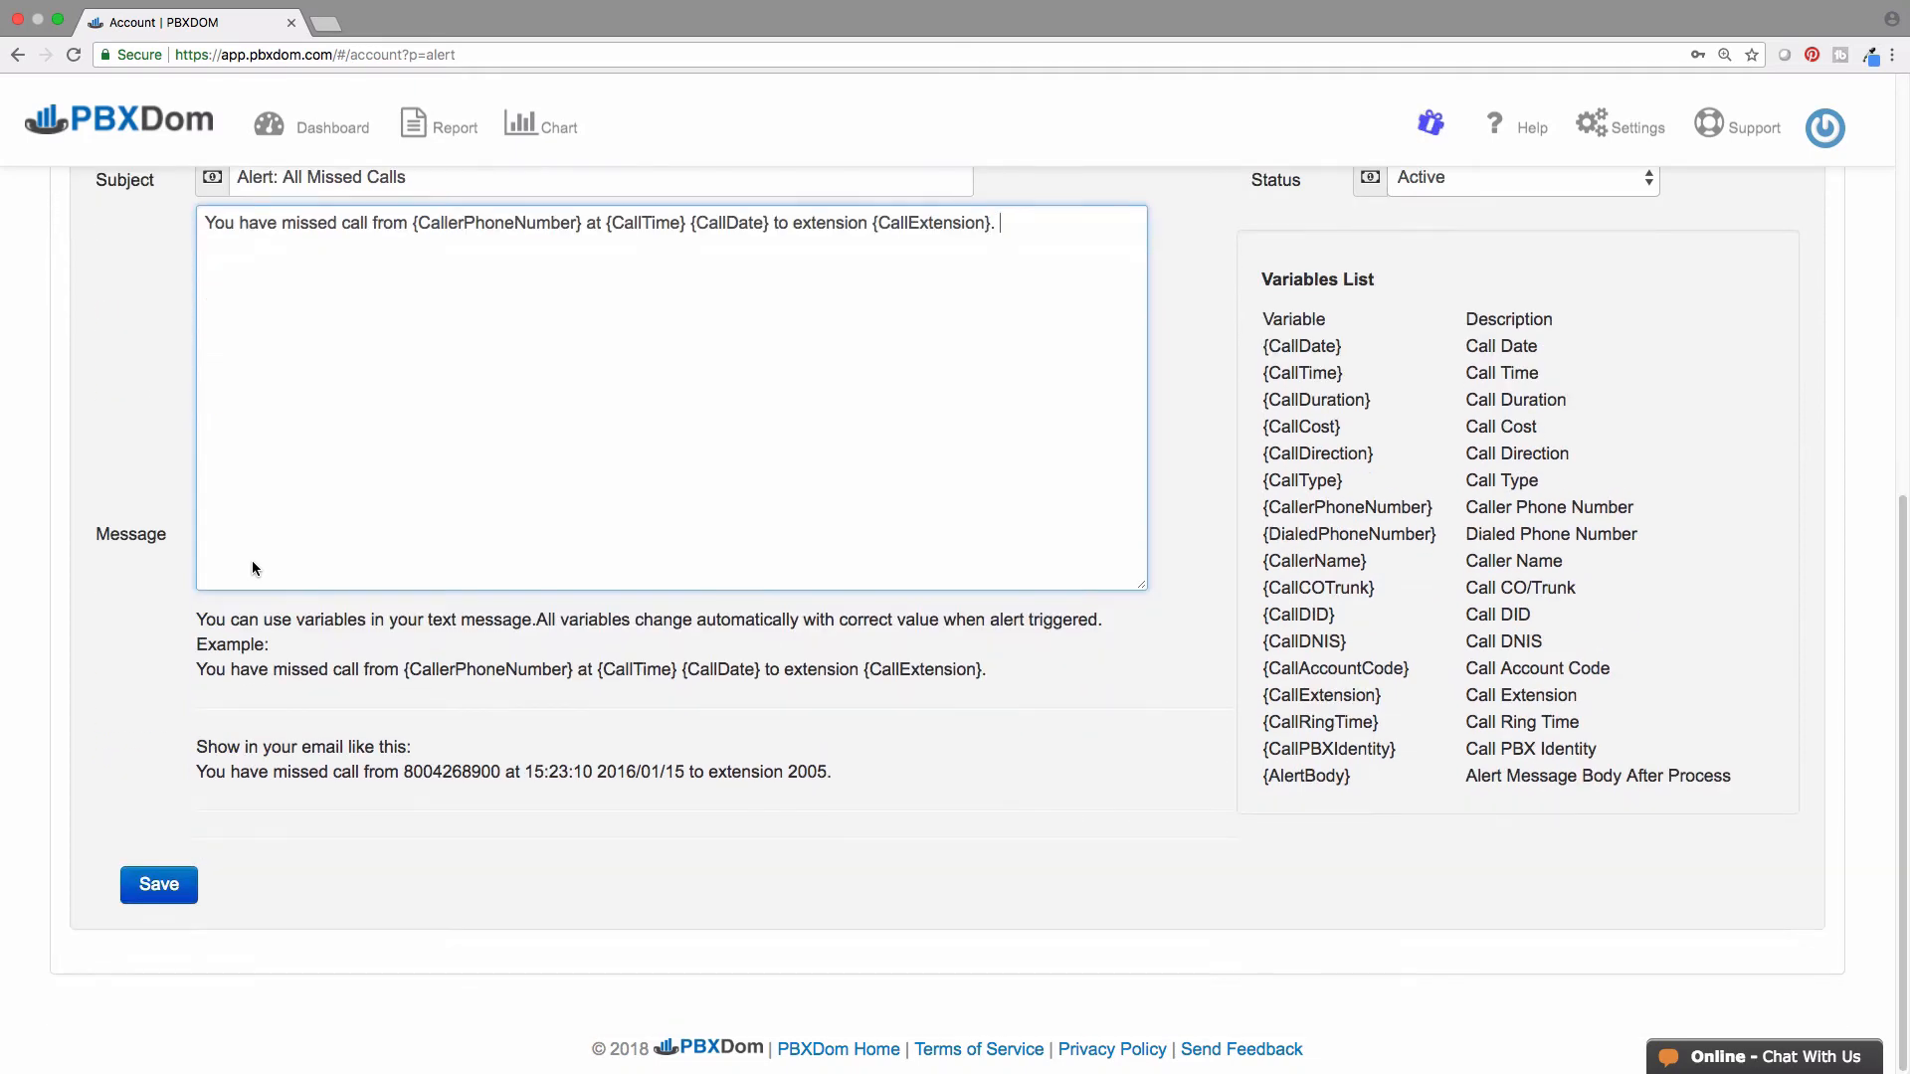
click(175, 881)
- Tick 'Prevent trigger again' on All Missed Calls, add a contact as recipient, and save
click(1568, 637)
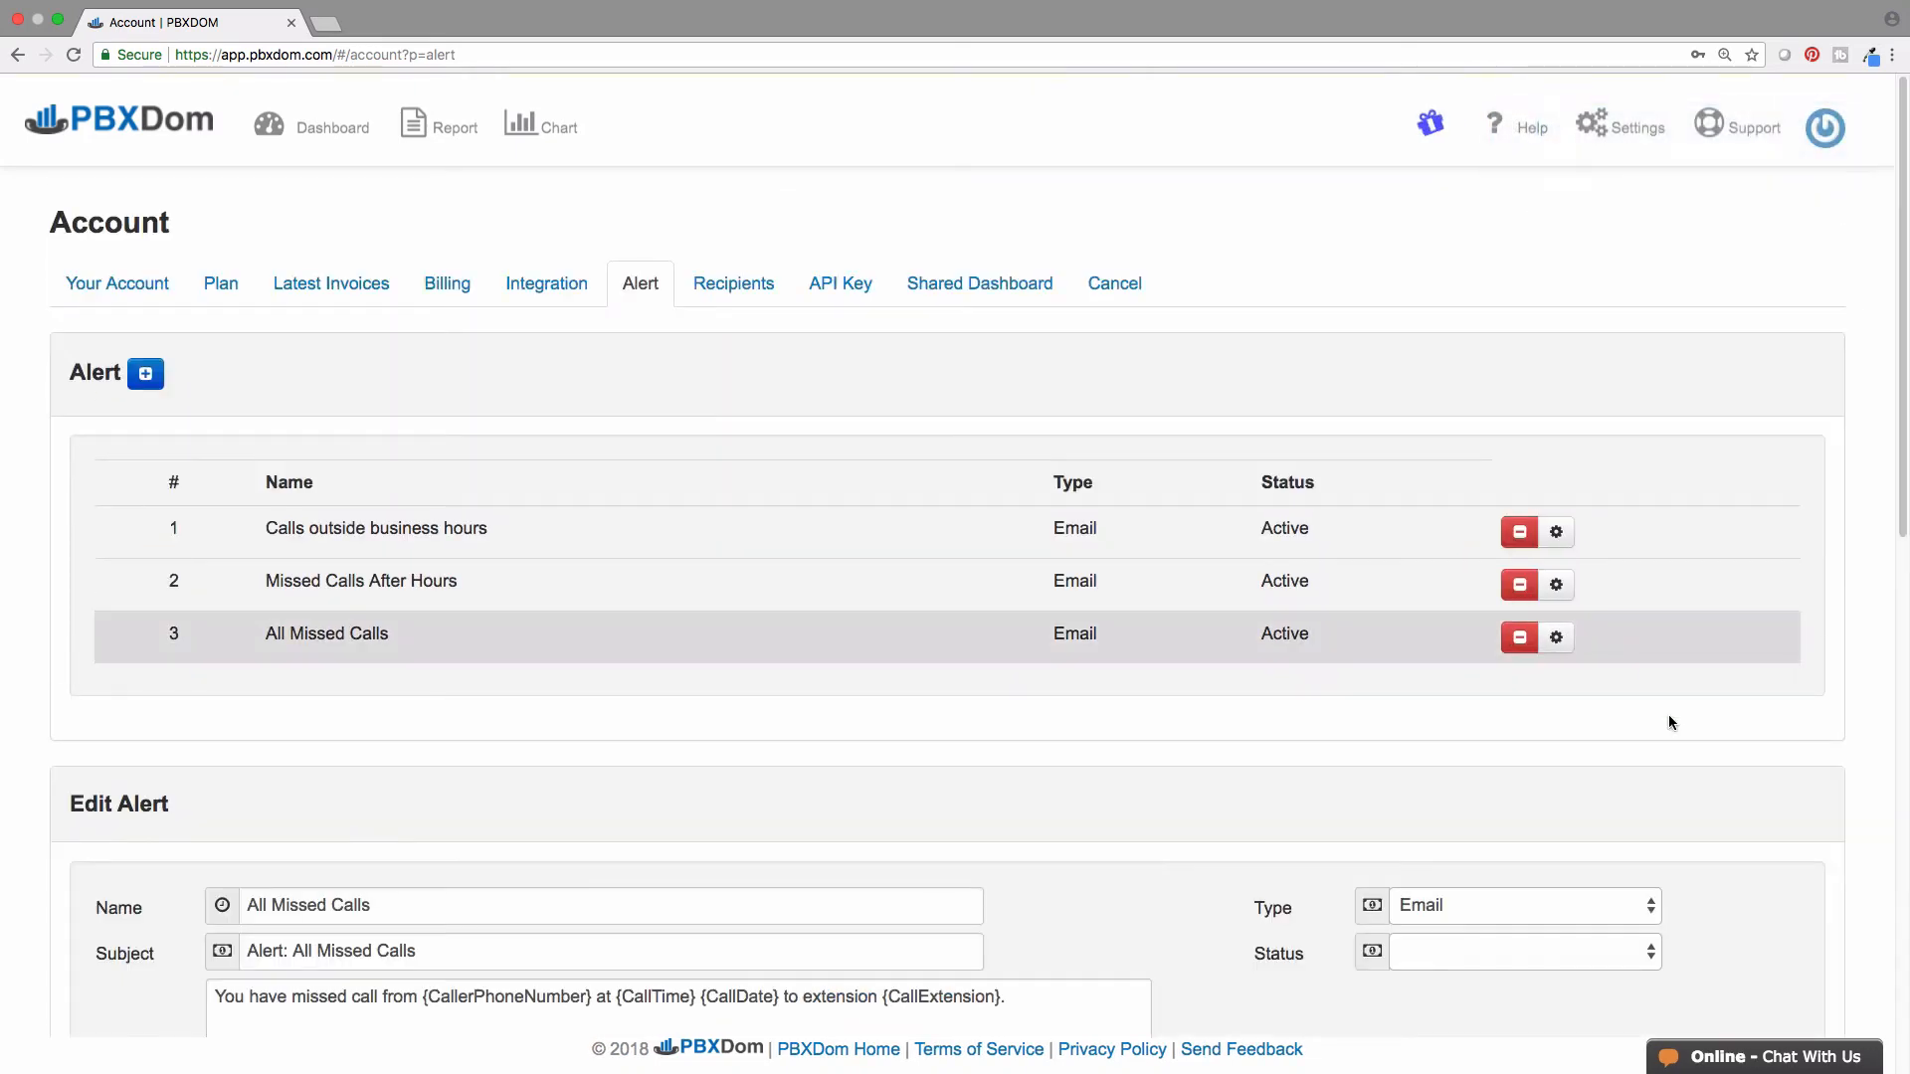
scroll(1681, 721, down, 10)
click(212, 757)
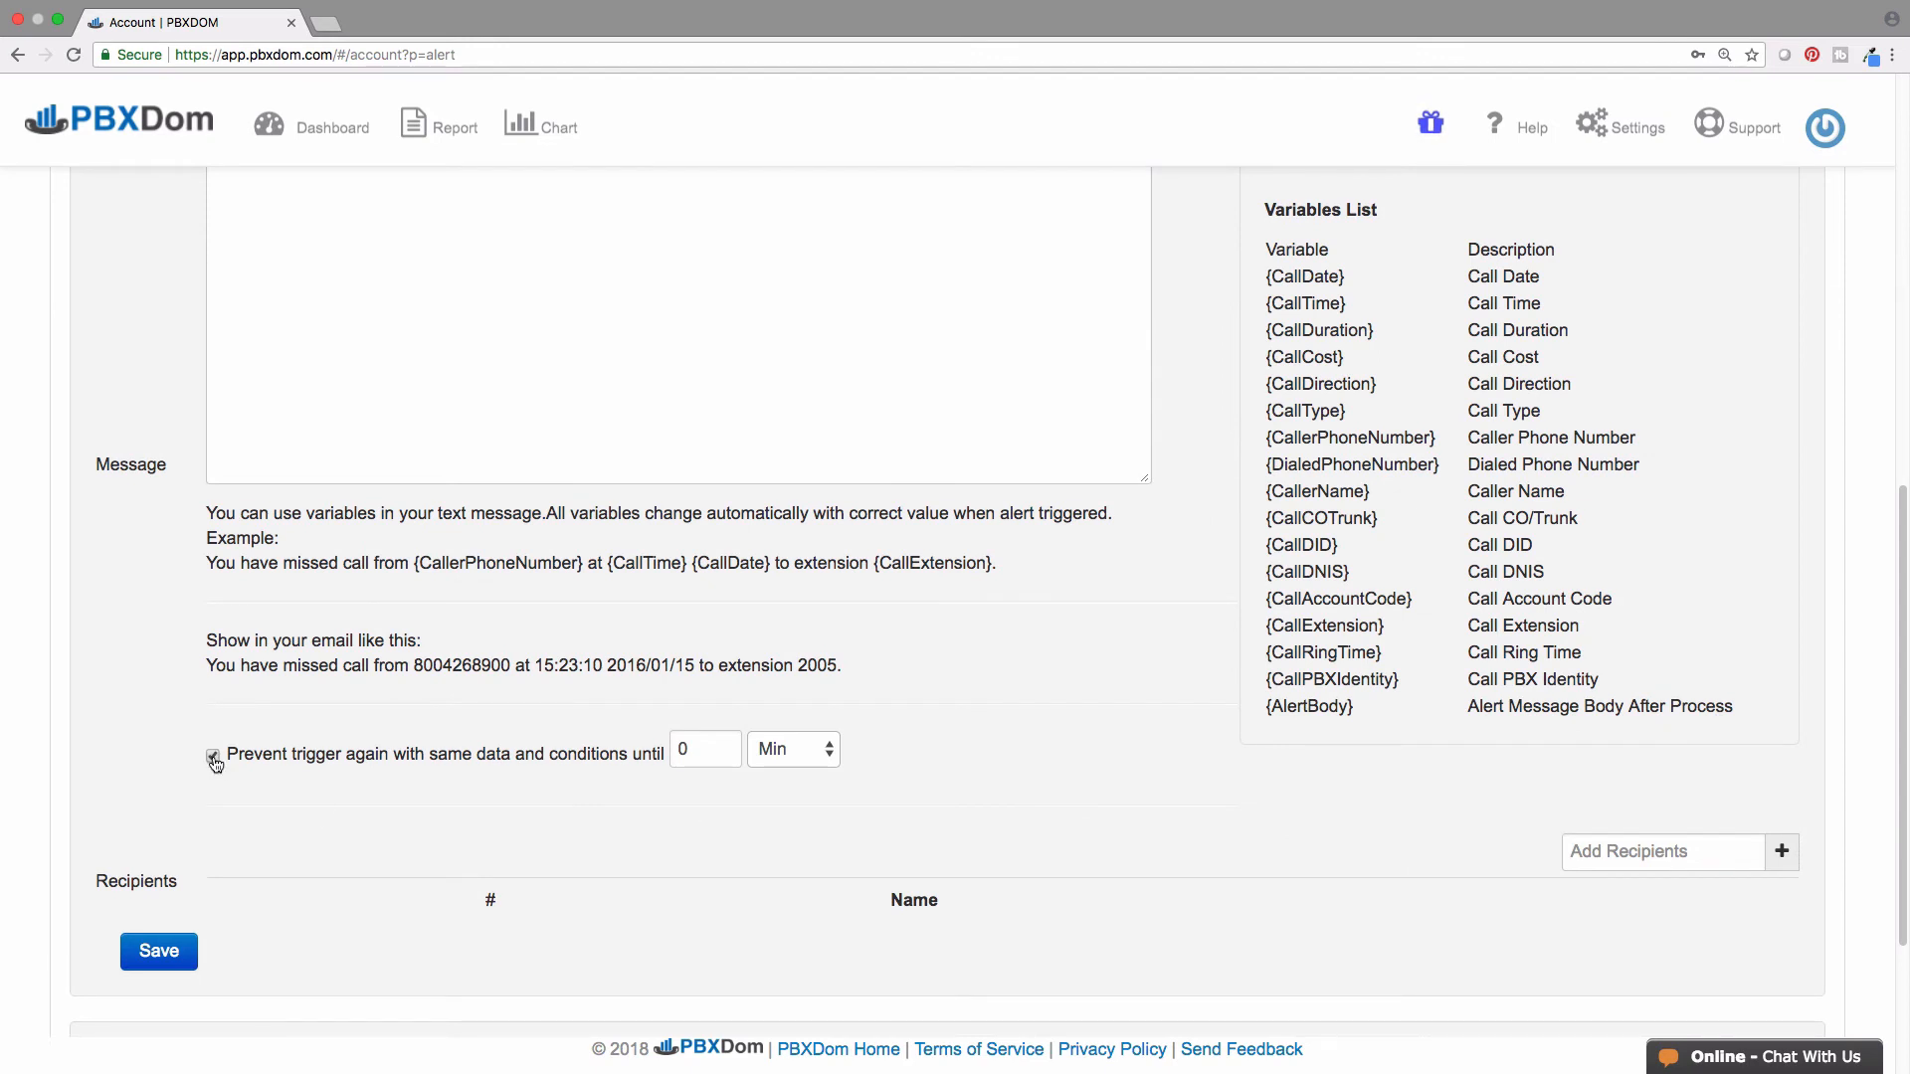
click(1783, 855)
click(1771, 922)
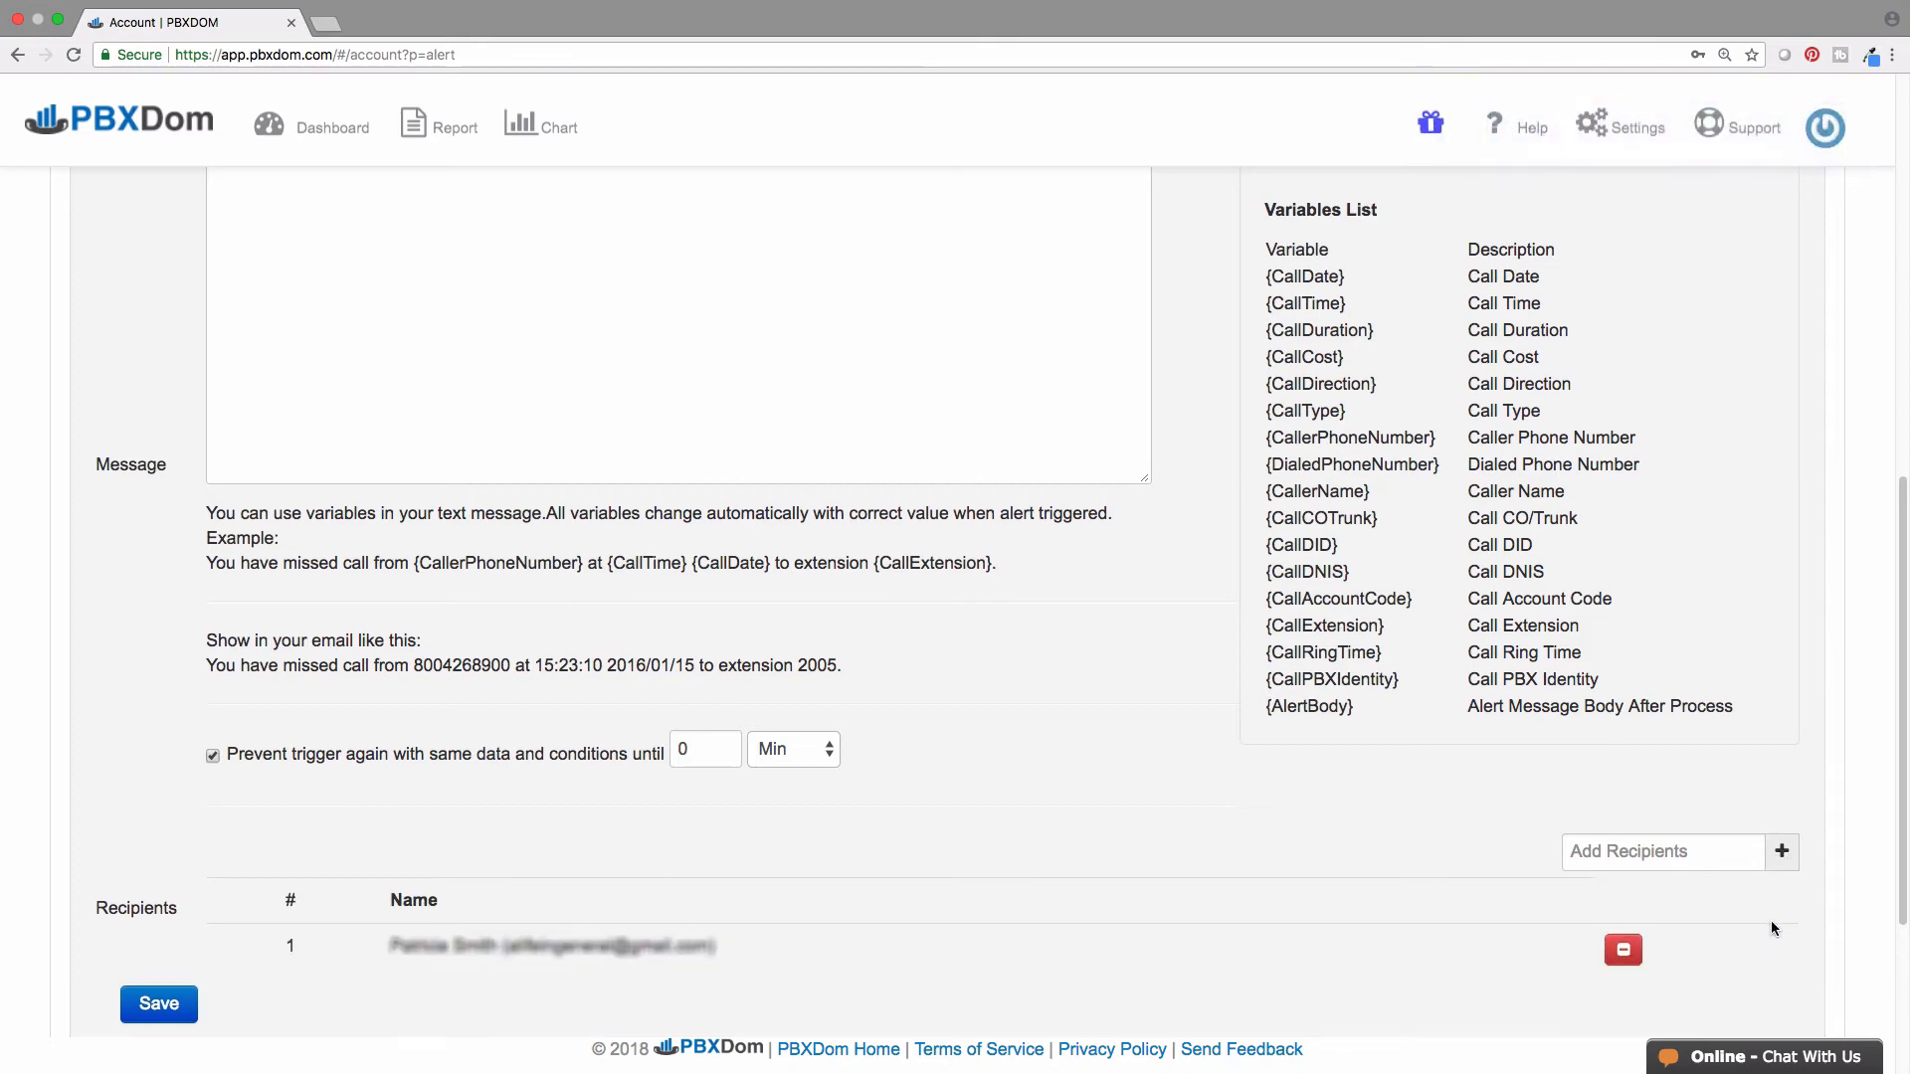
click(154, 1004)
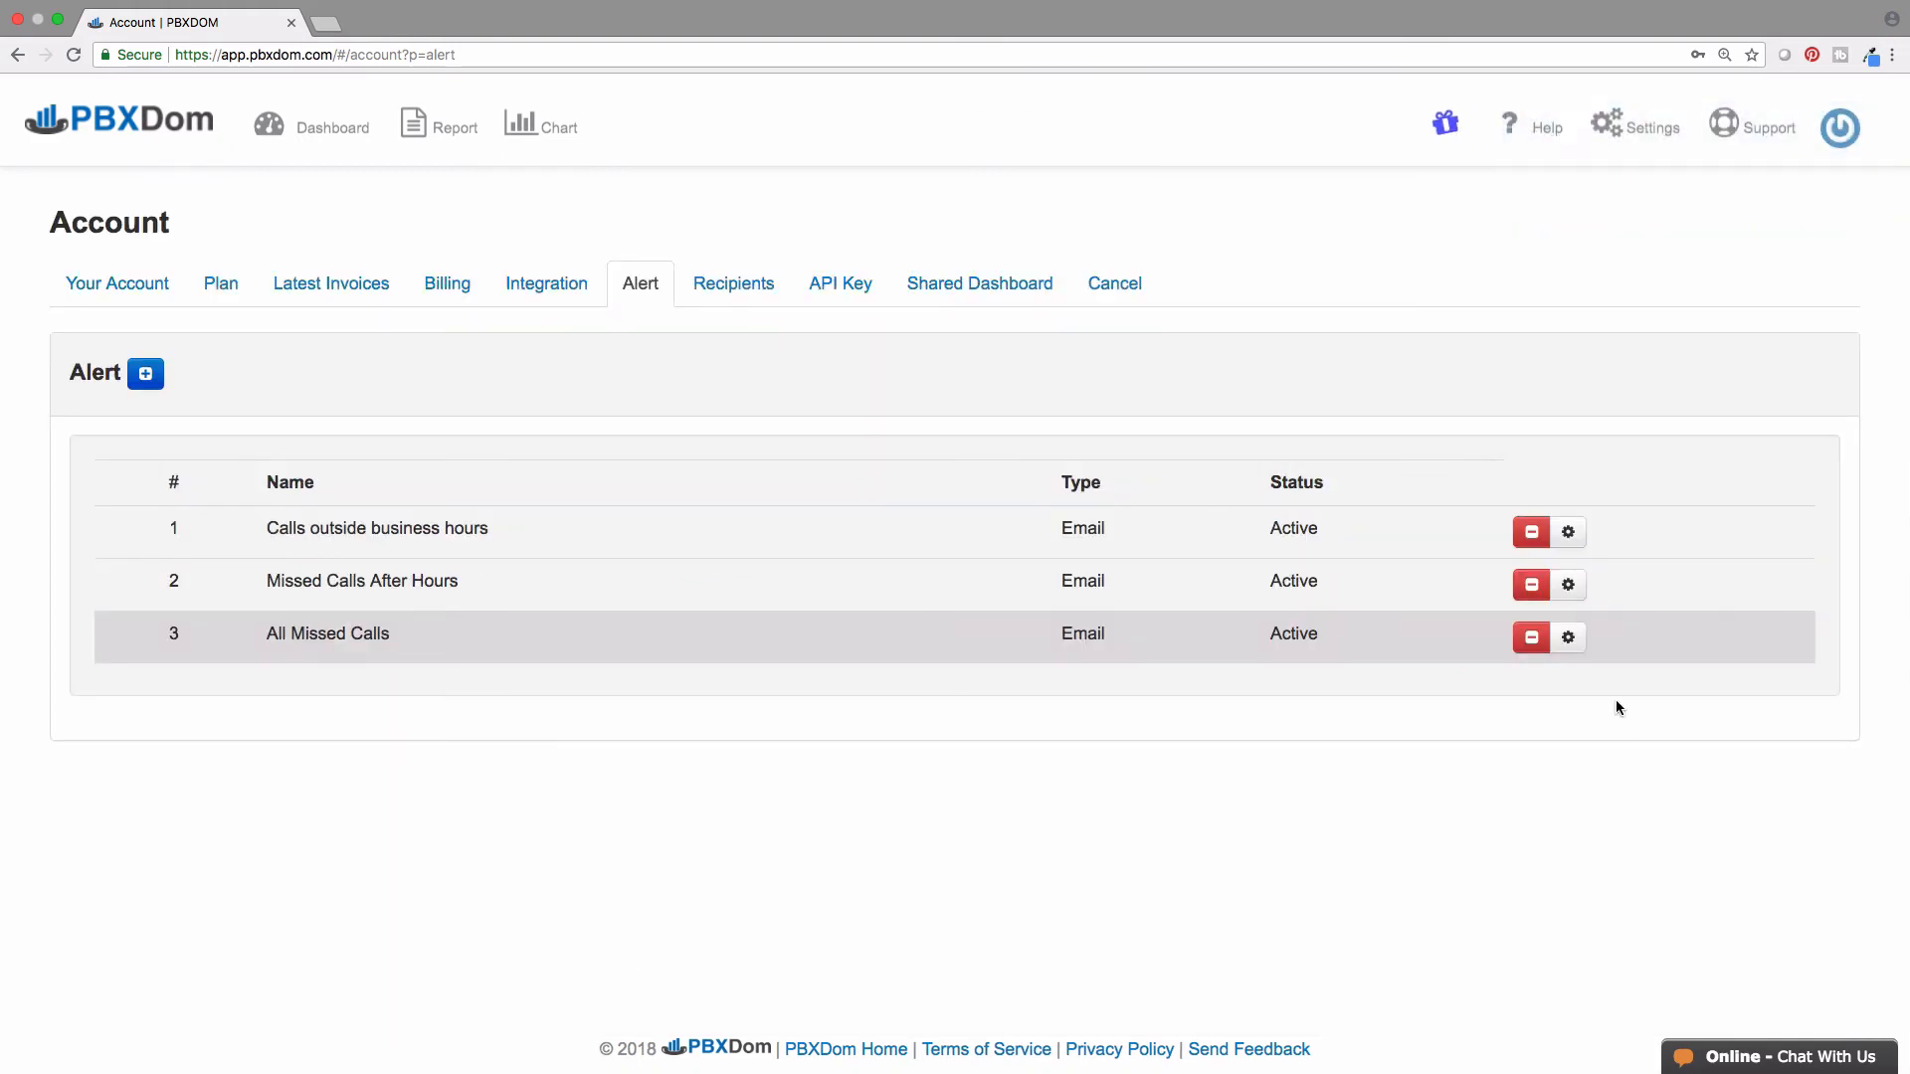
- Add a Call Direction 'Number exactly than' 0 condition to the All Missed Calls alert
click(1568, 637)
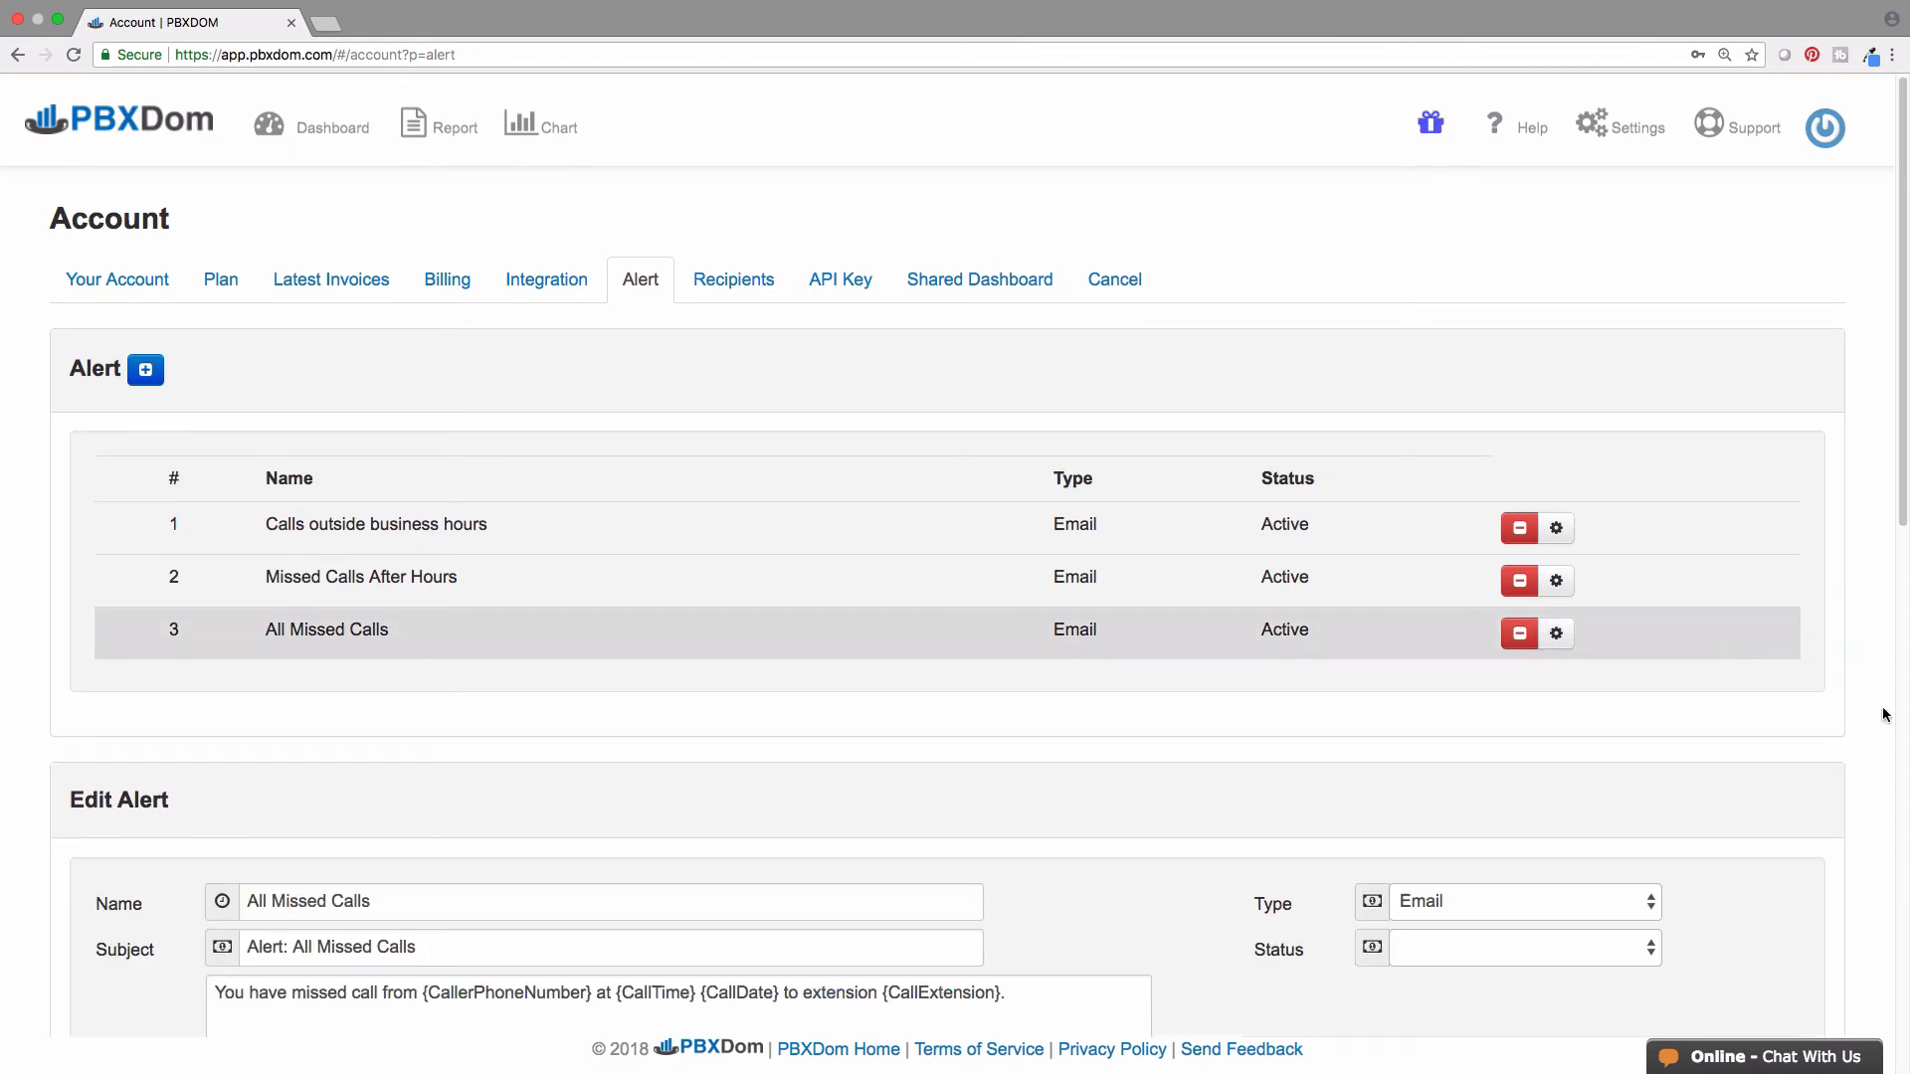
scroll(1886, 714, down, 10)
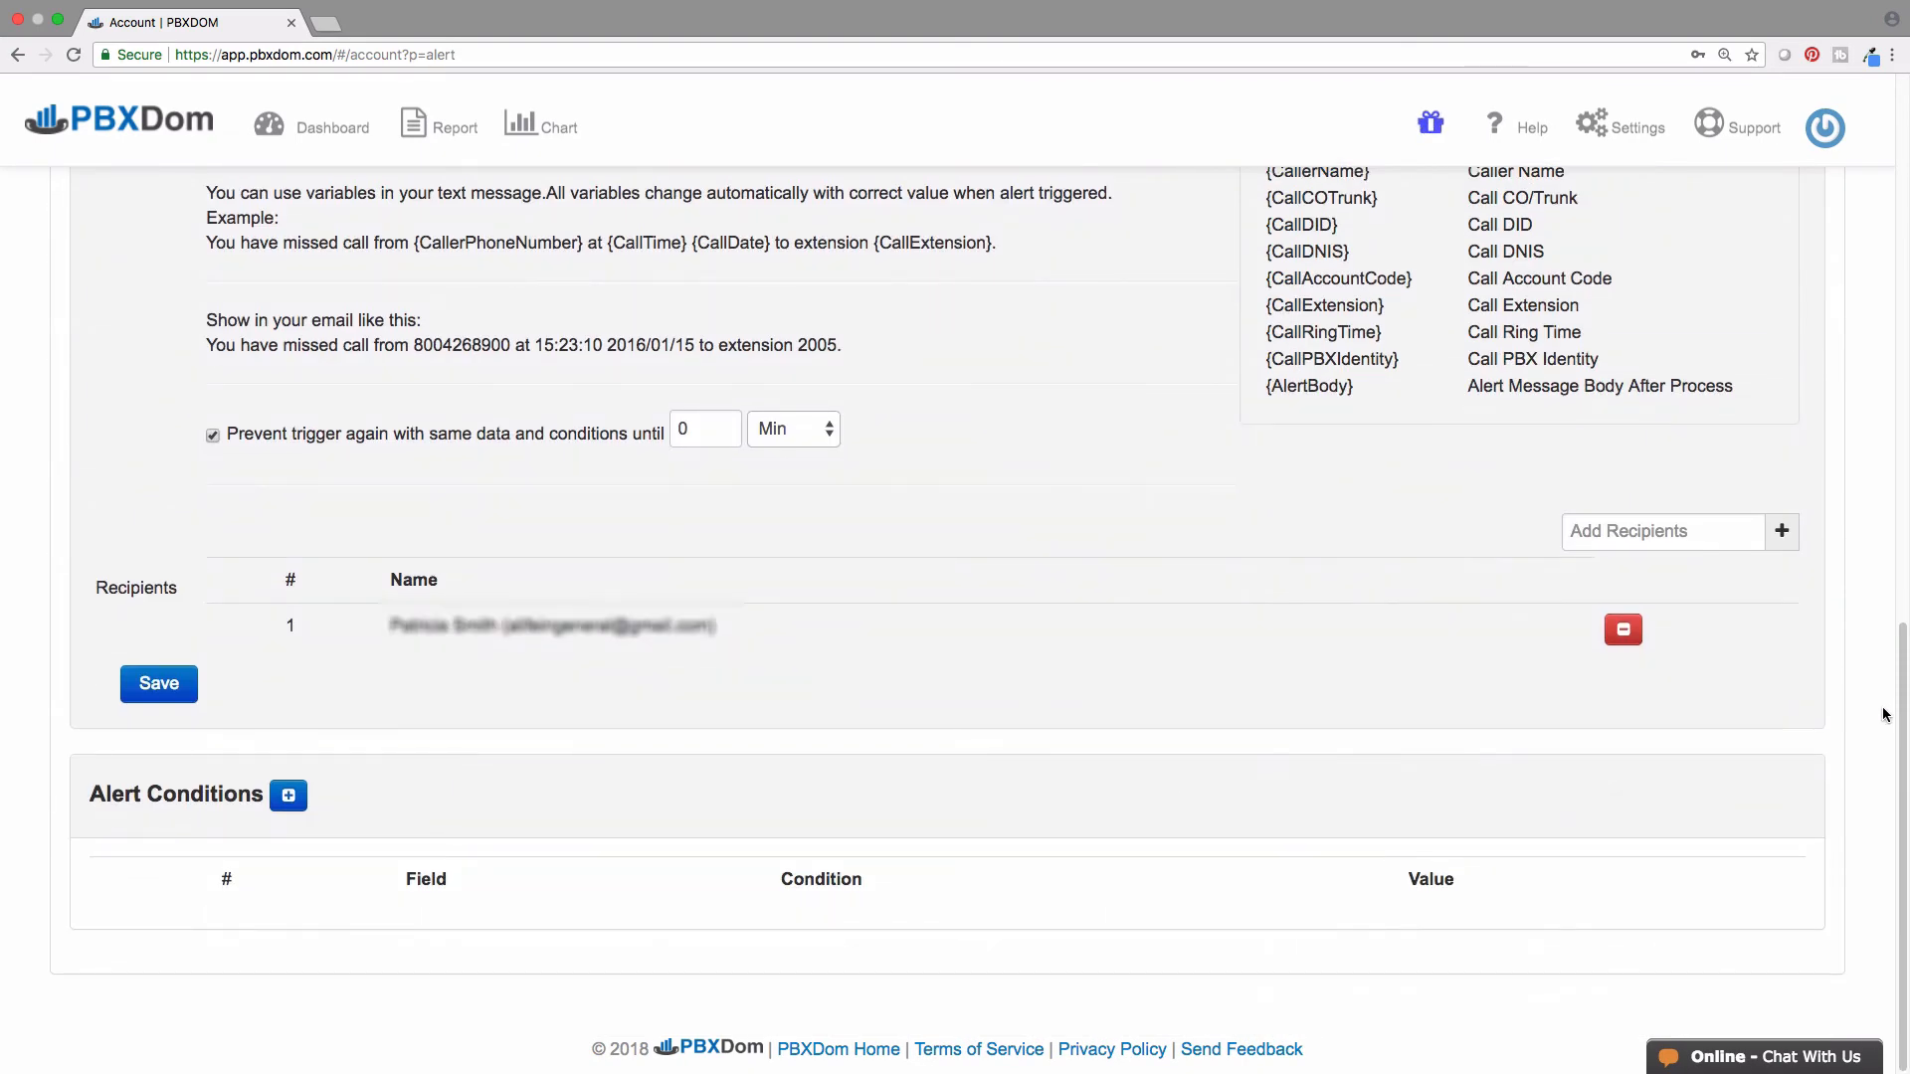
click(289, 795)
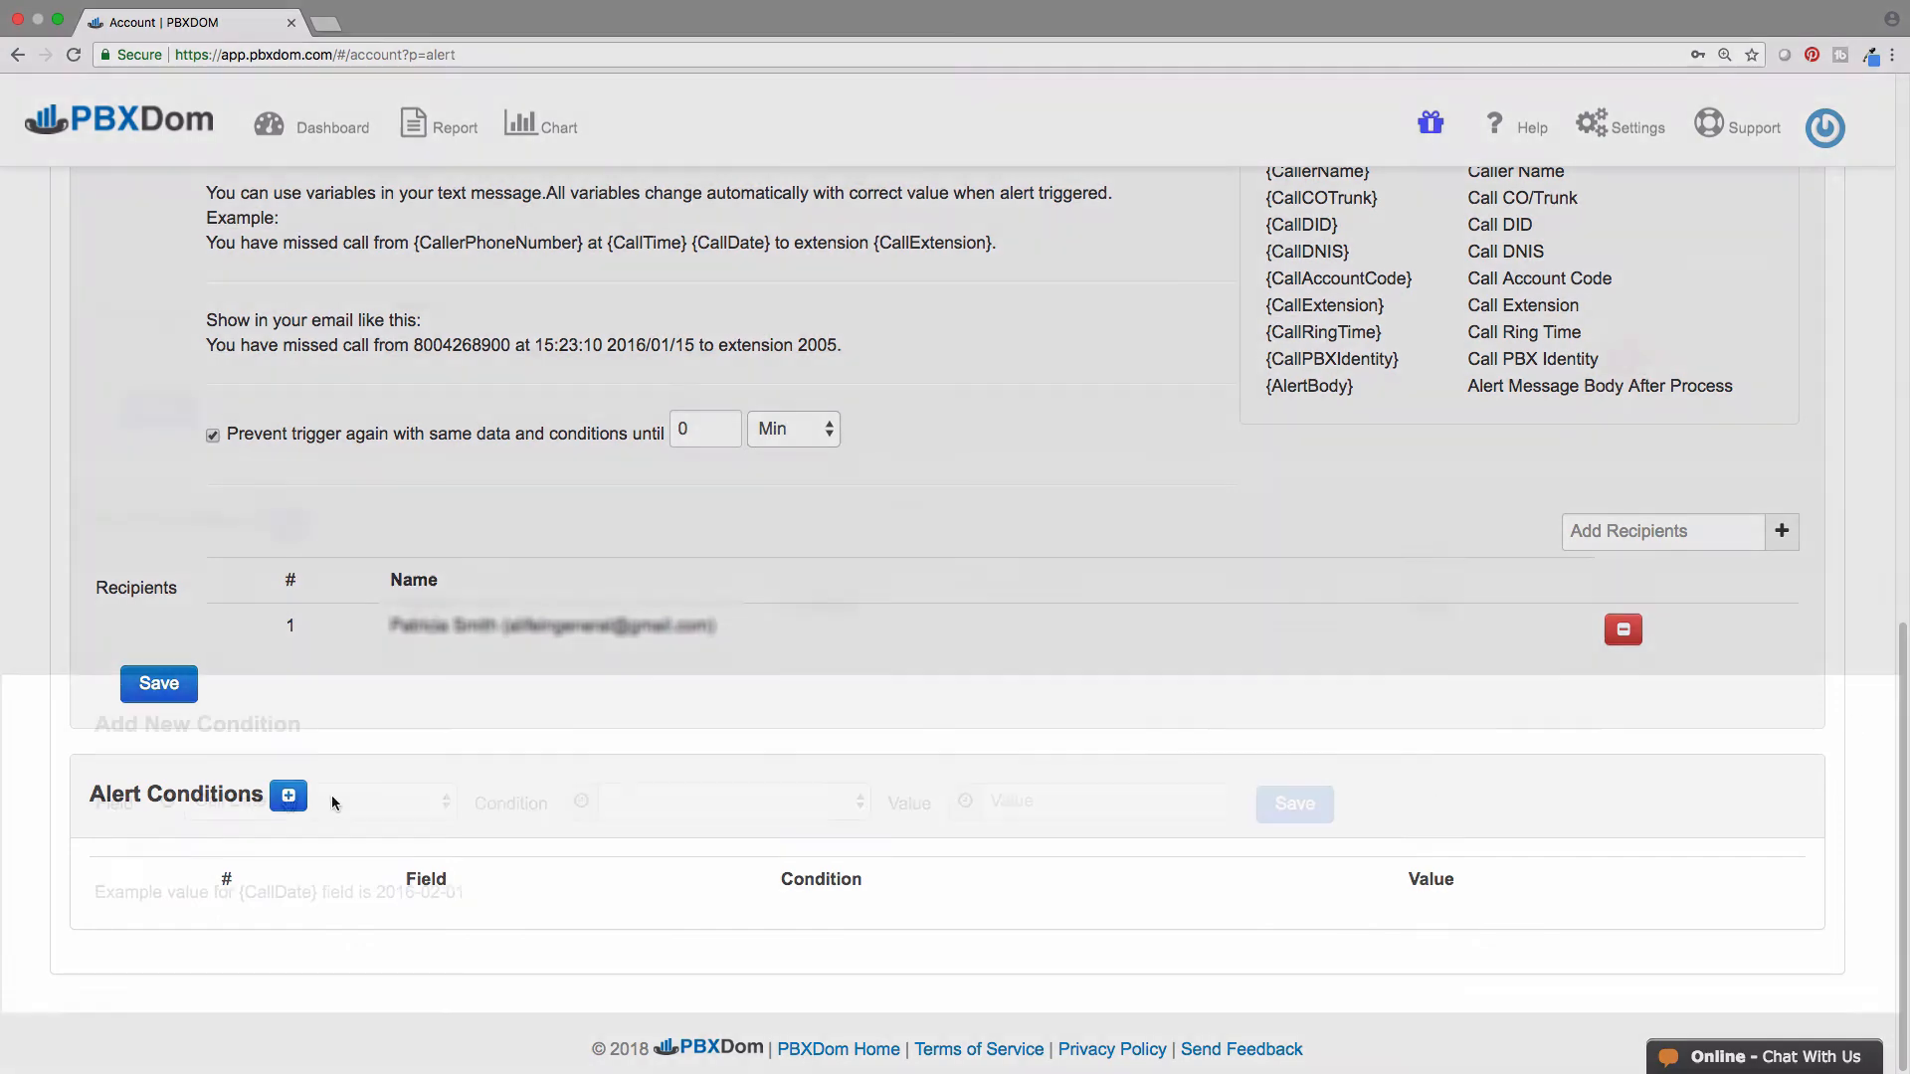
click(288, 801)
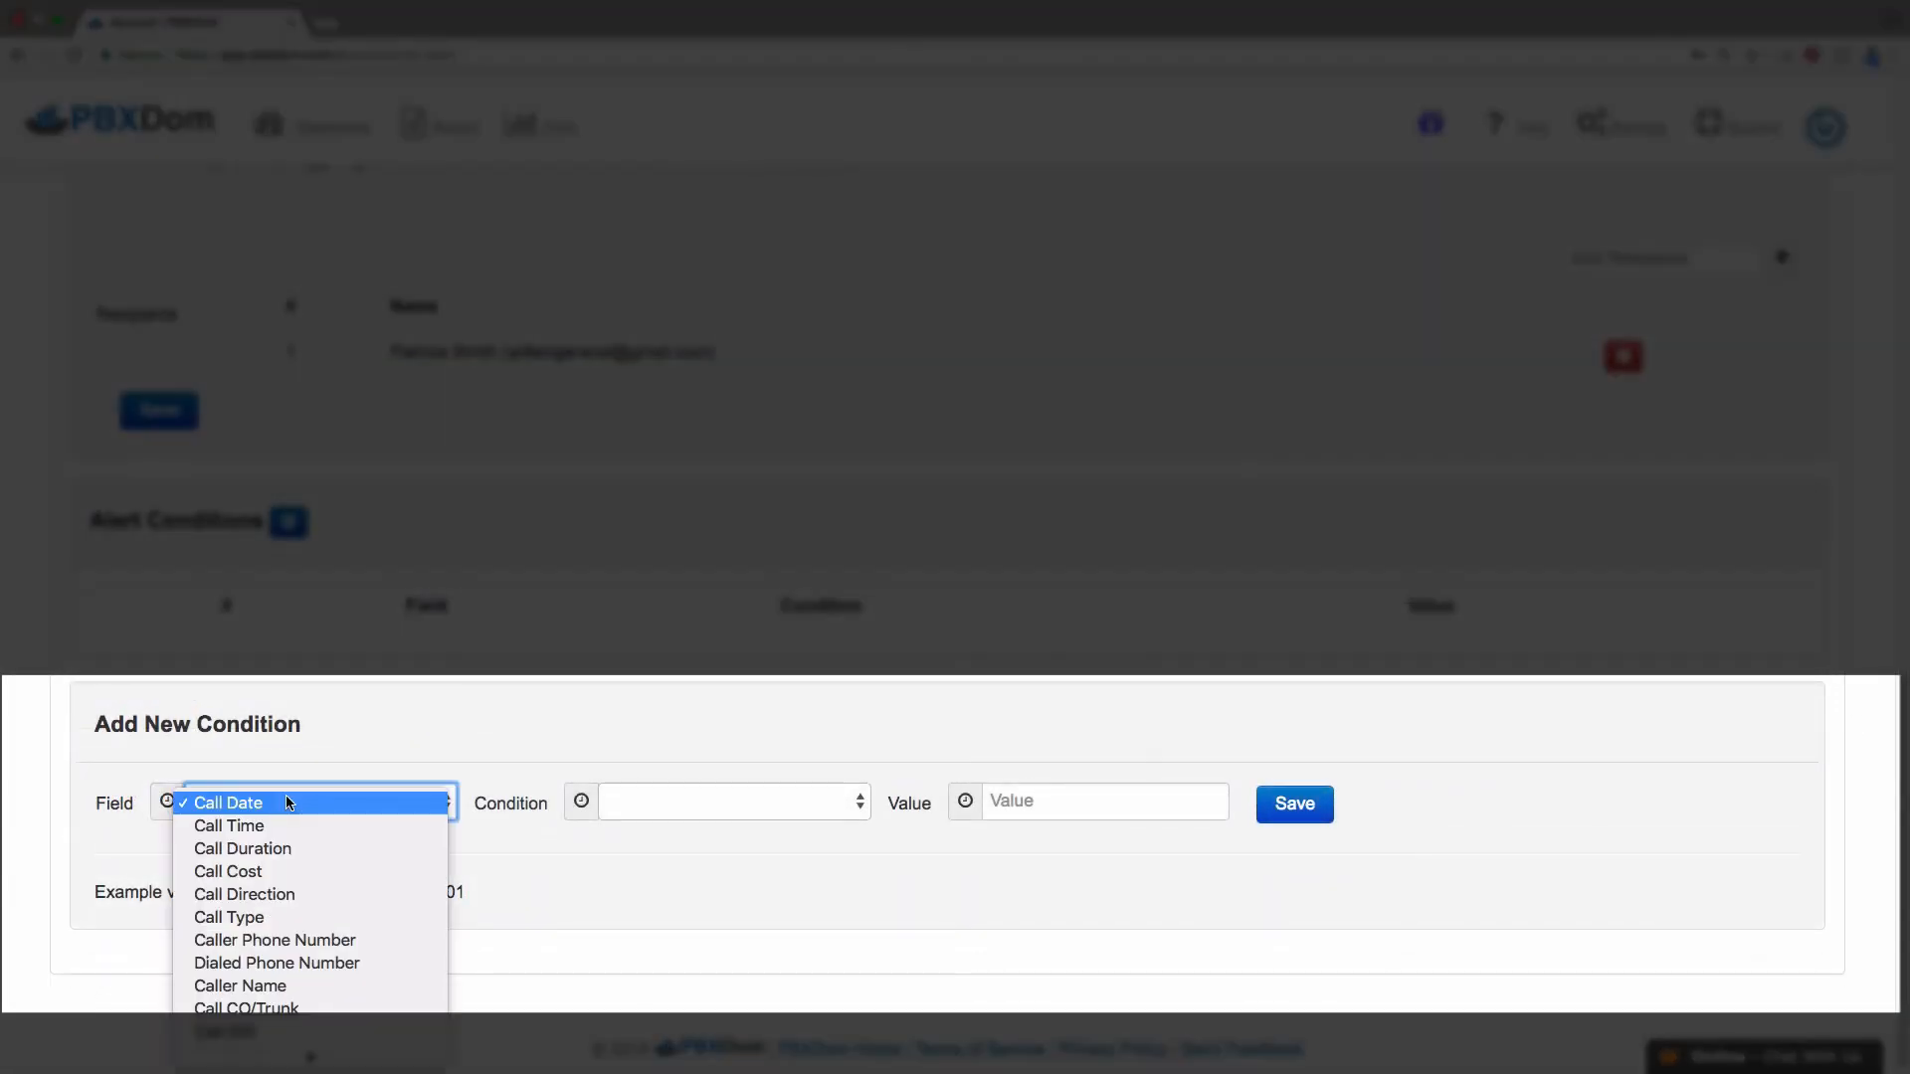
key(Escape)
click(307, 892)
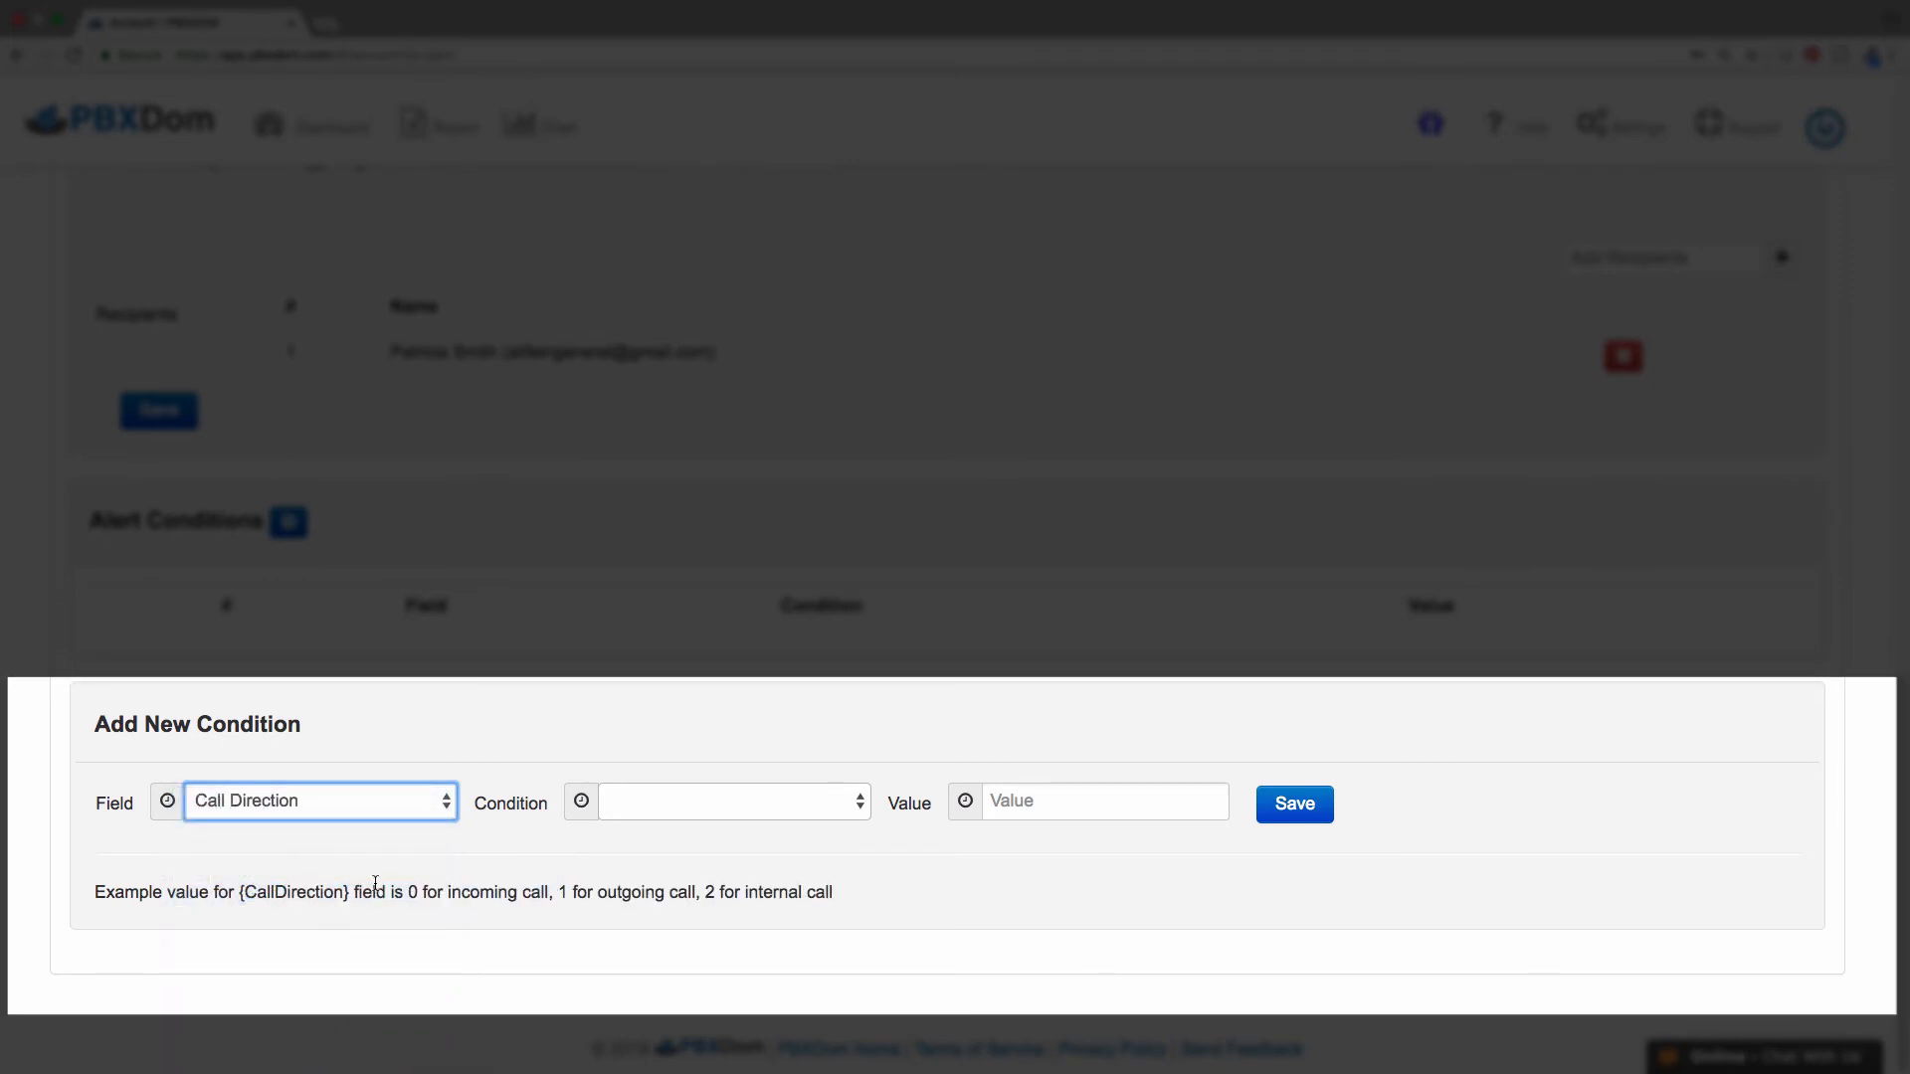
click(858, 803)
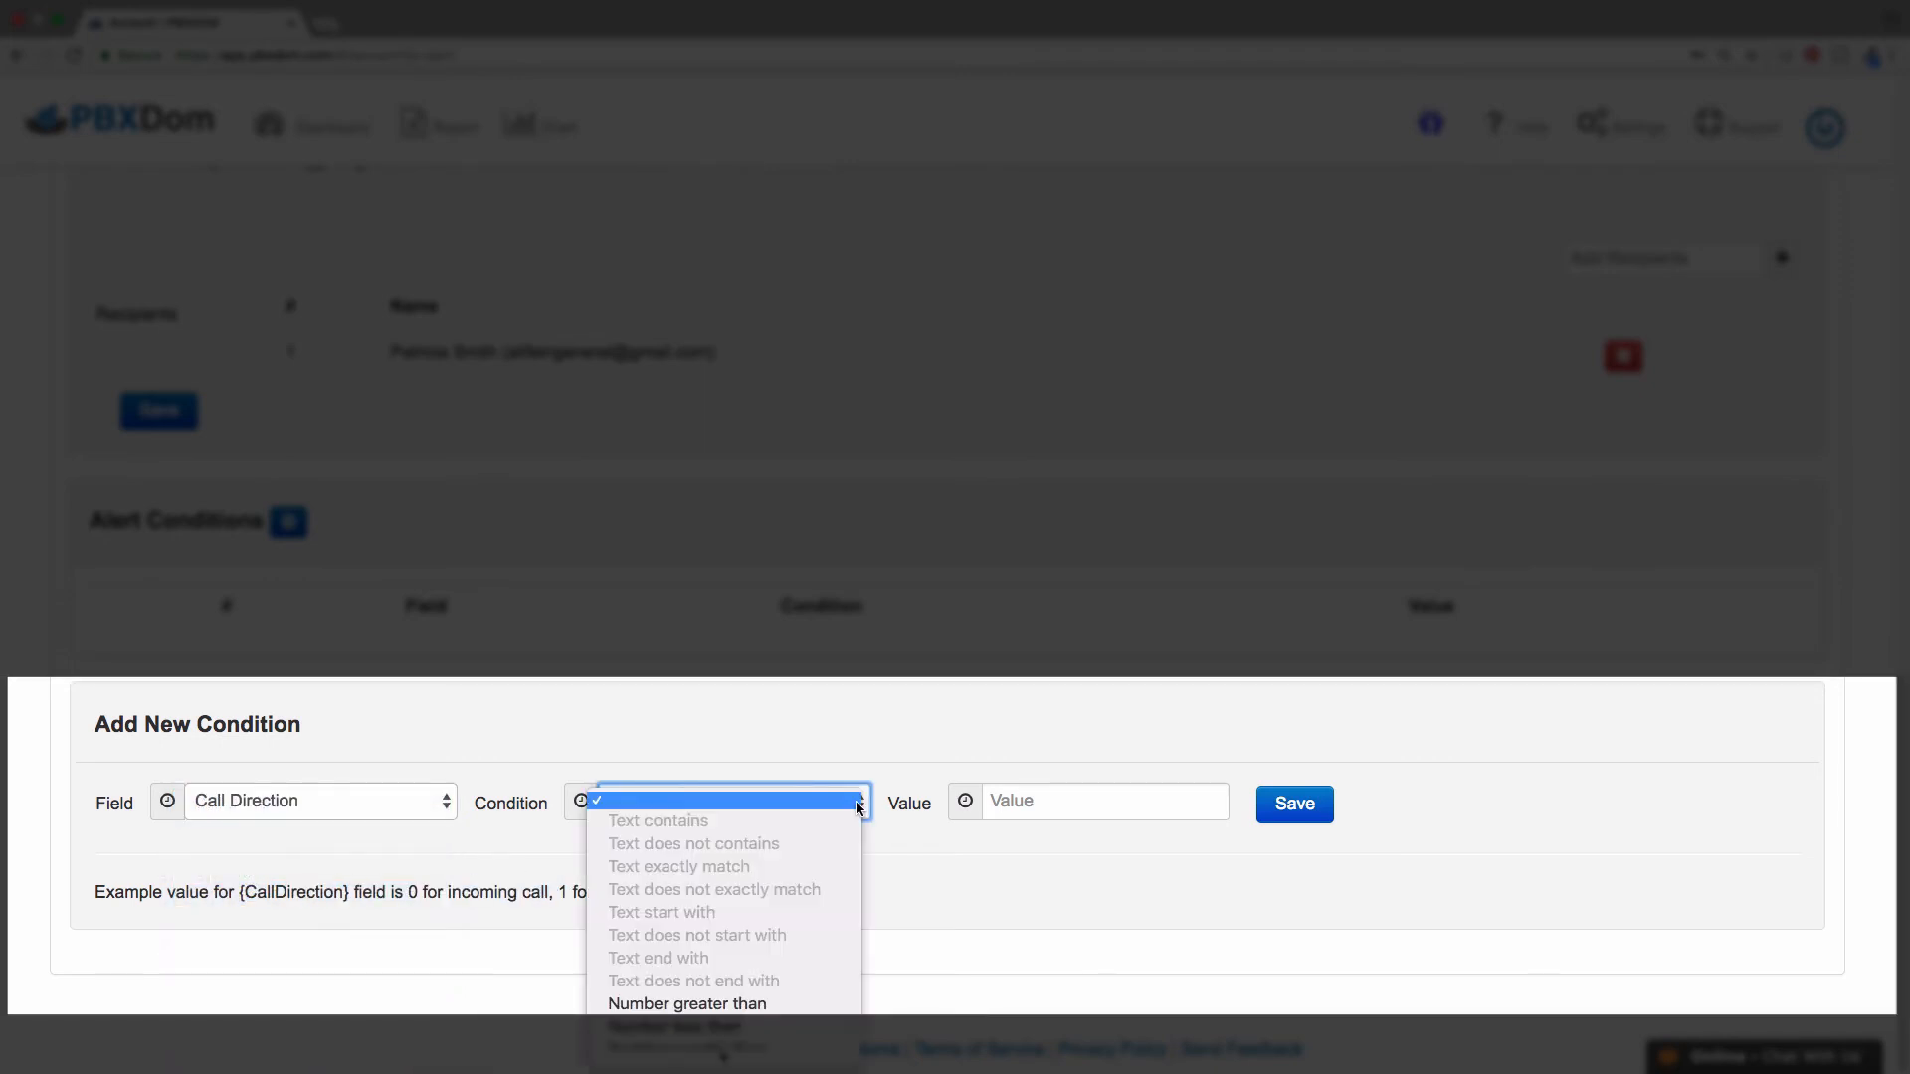
scroll(844, 839, down, 2)
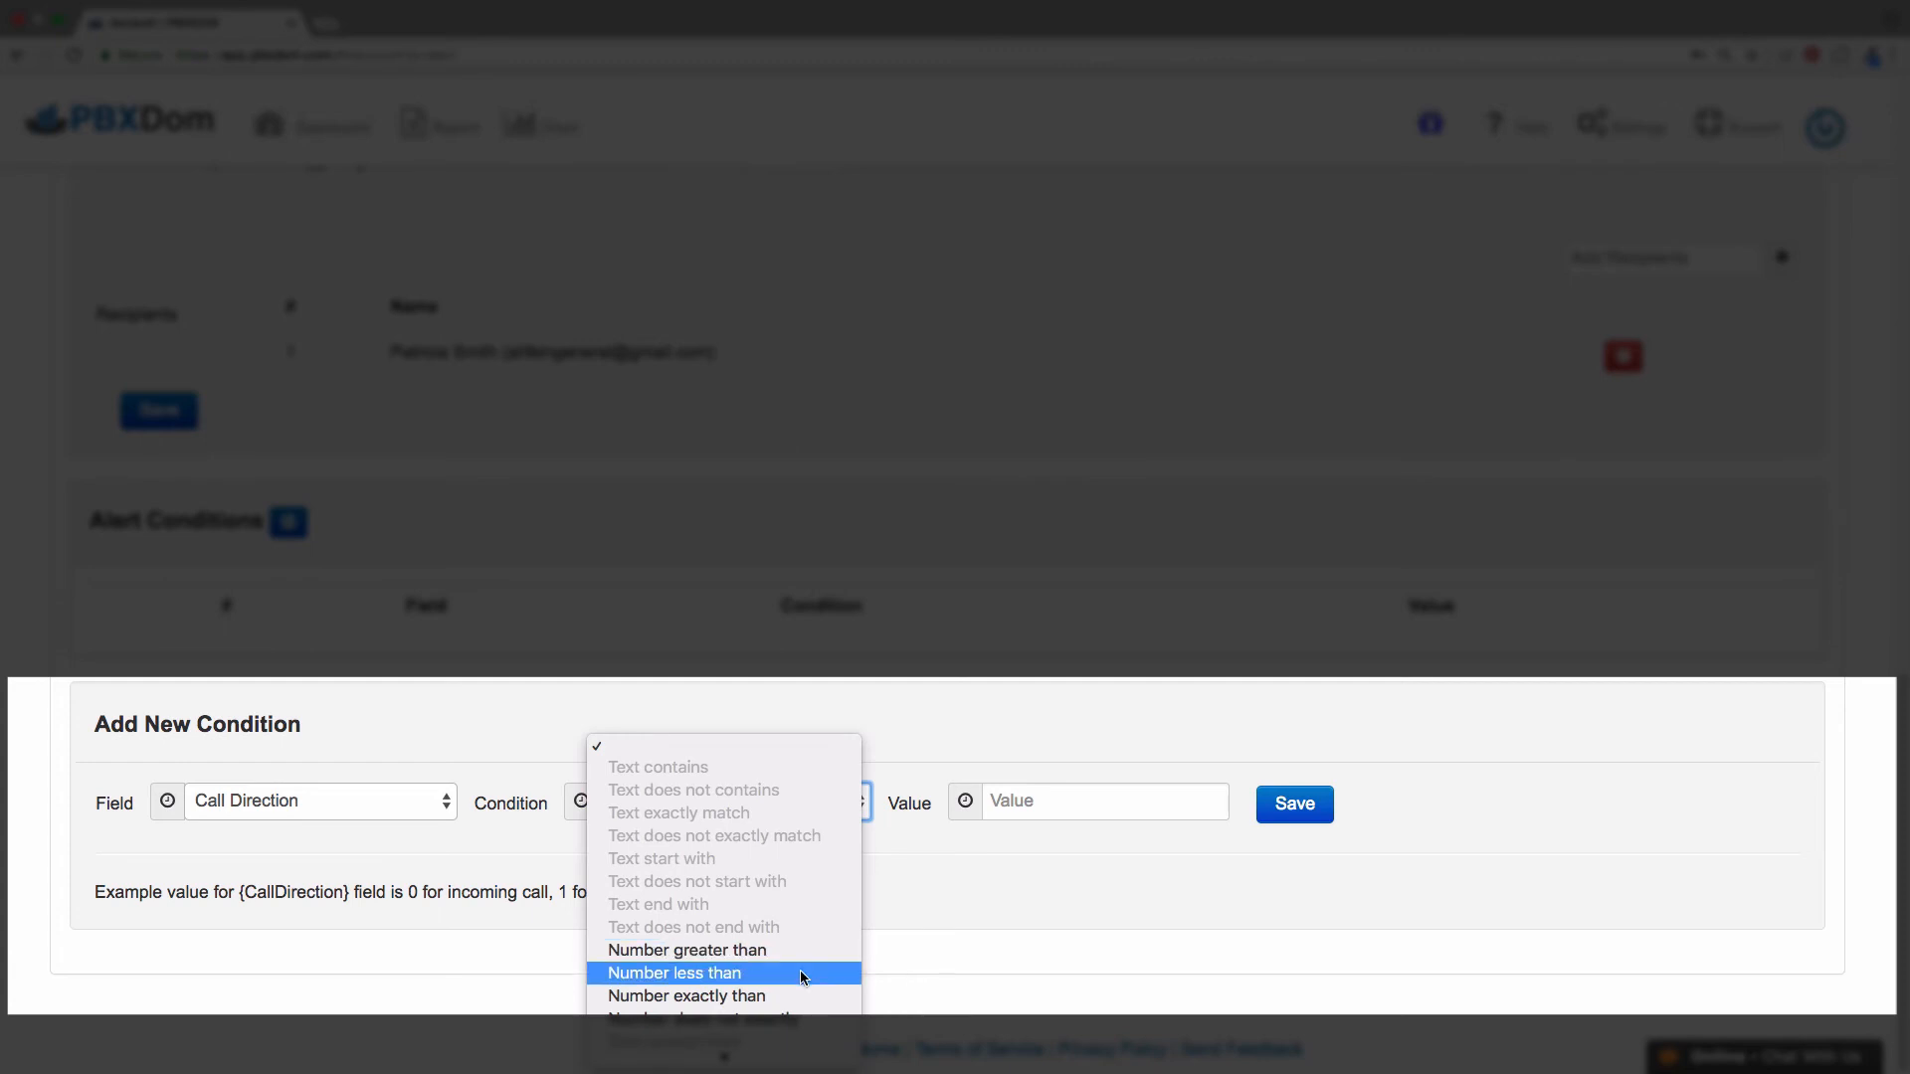
click(794, 996)
click(1088, 801)
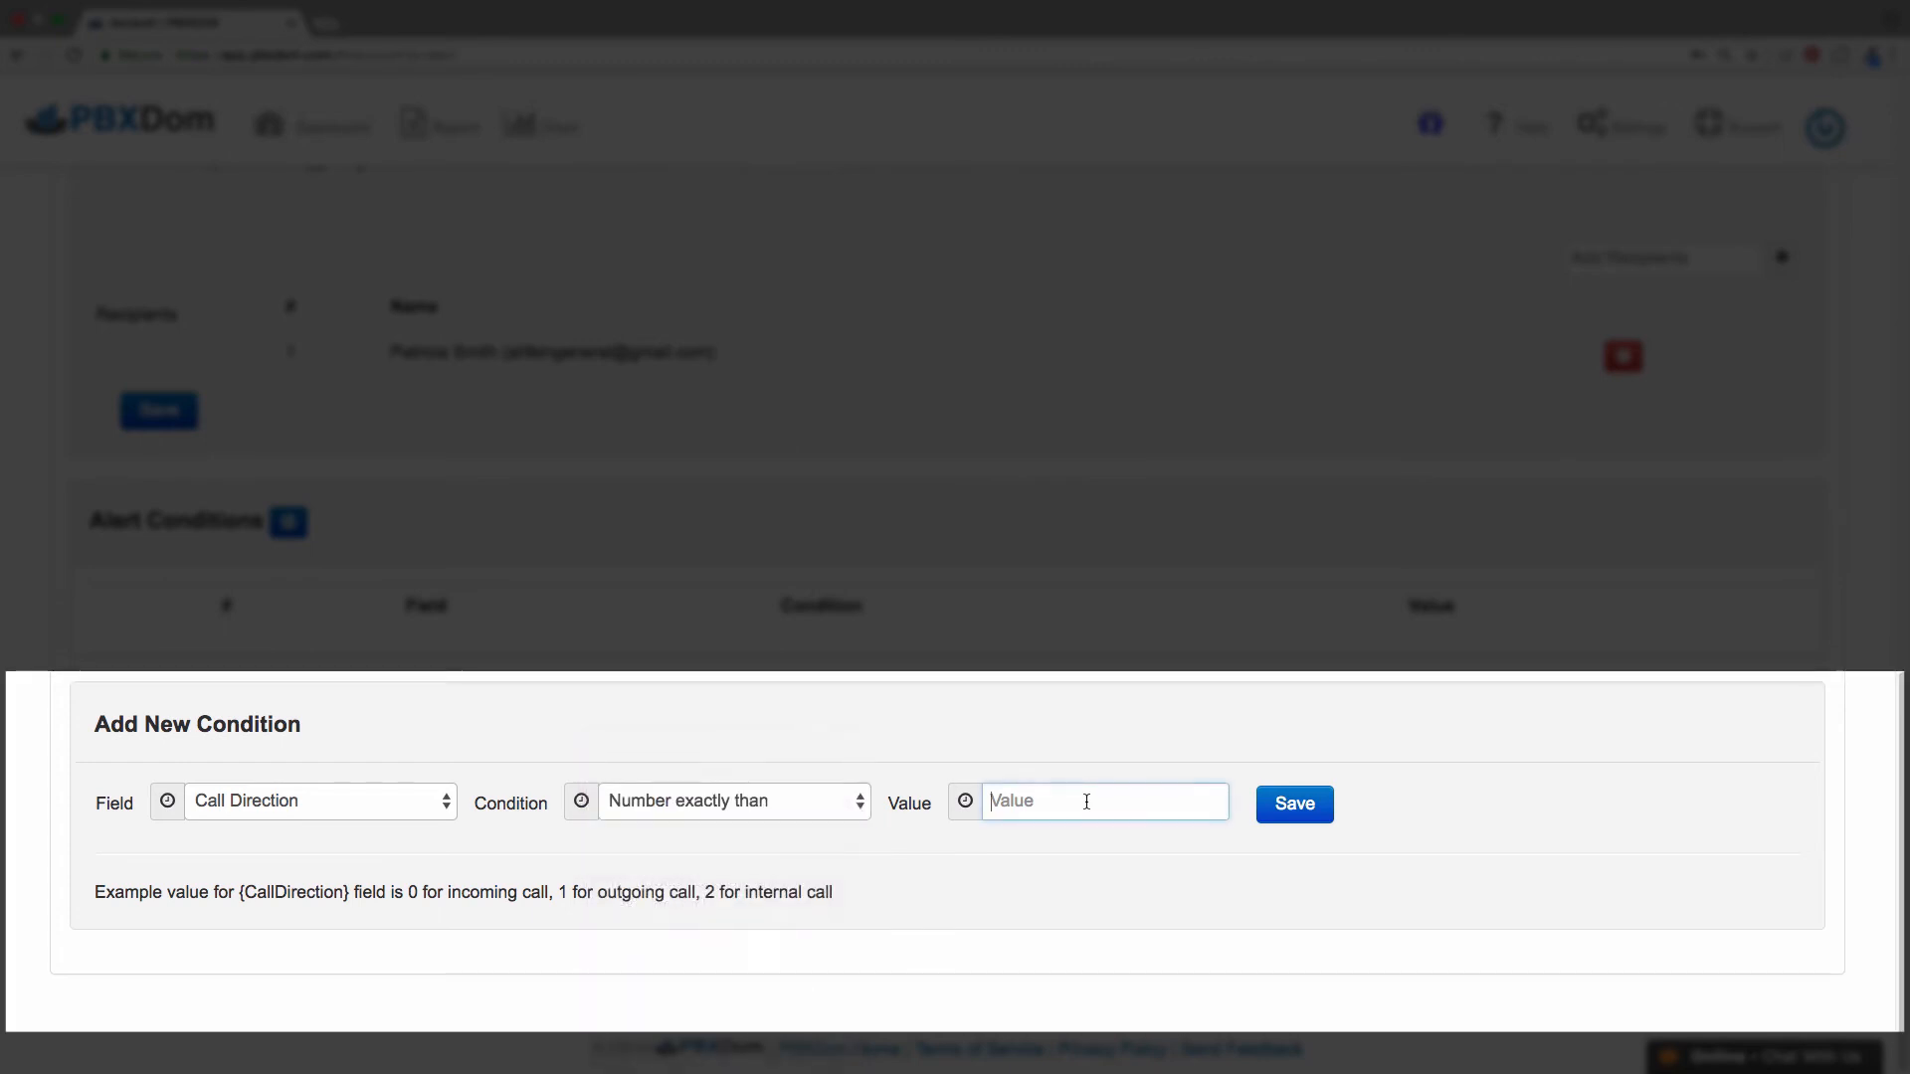
text(0)
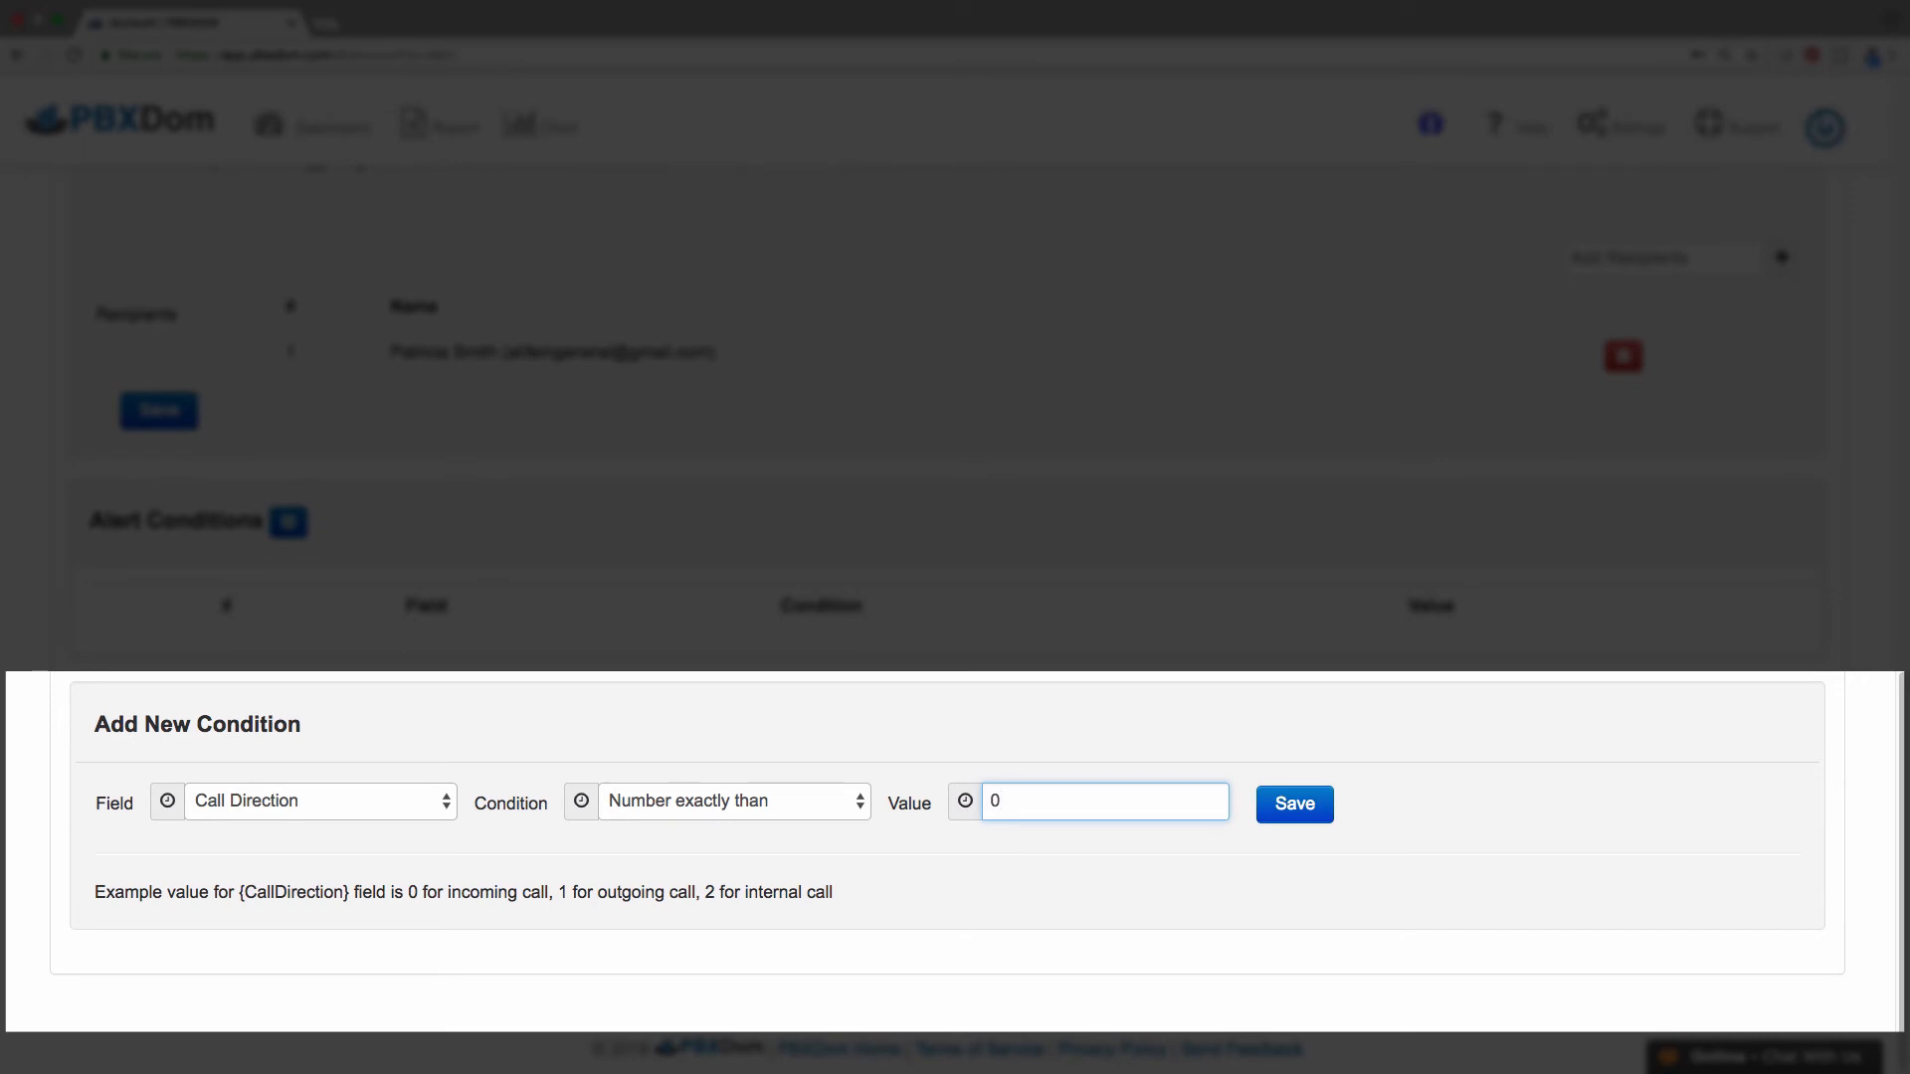
click(1292, 806)
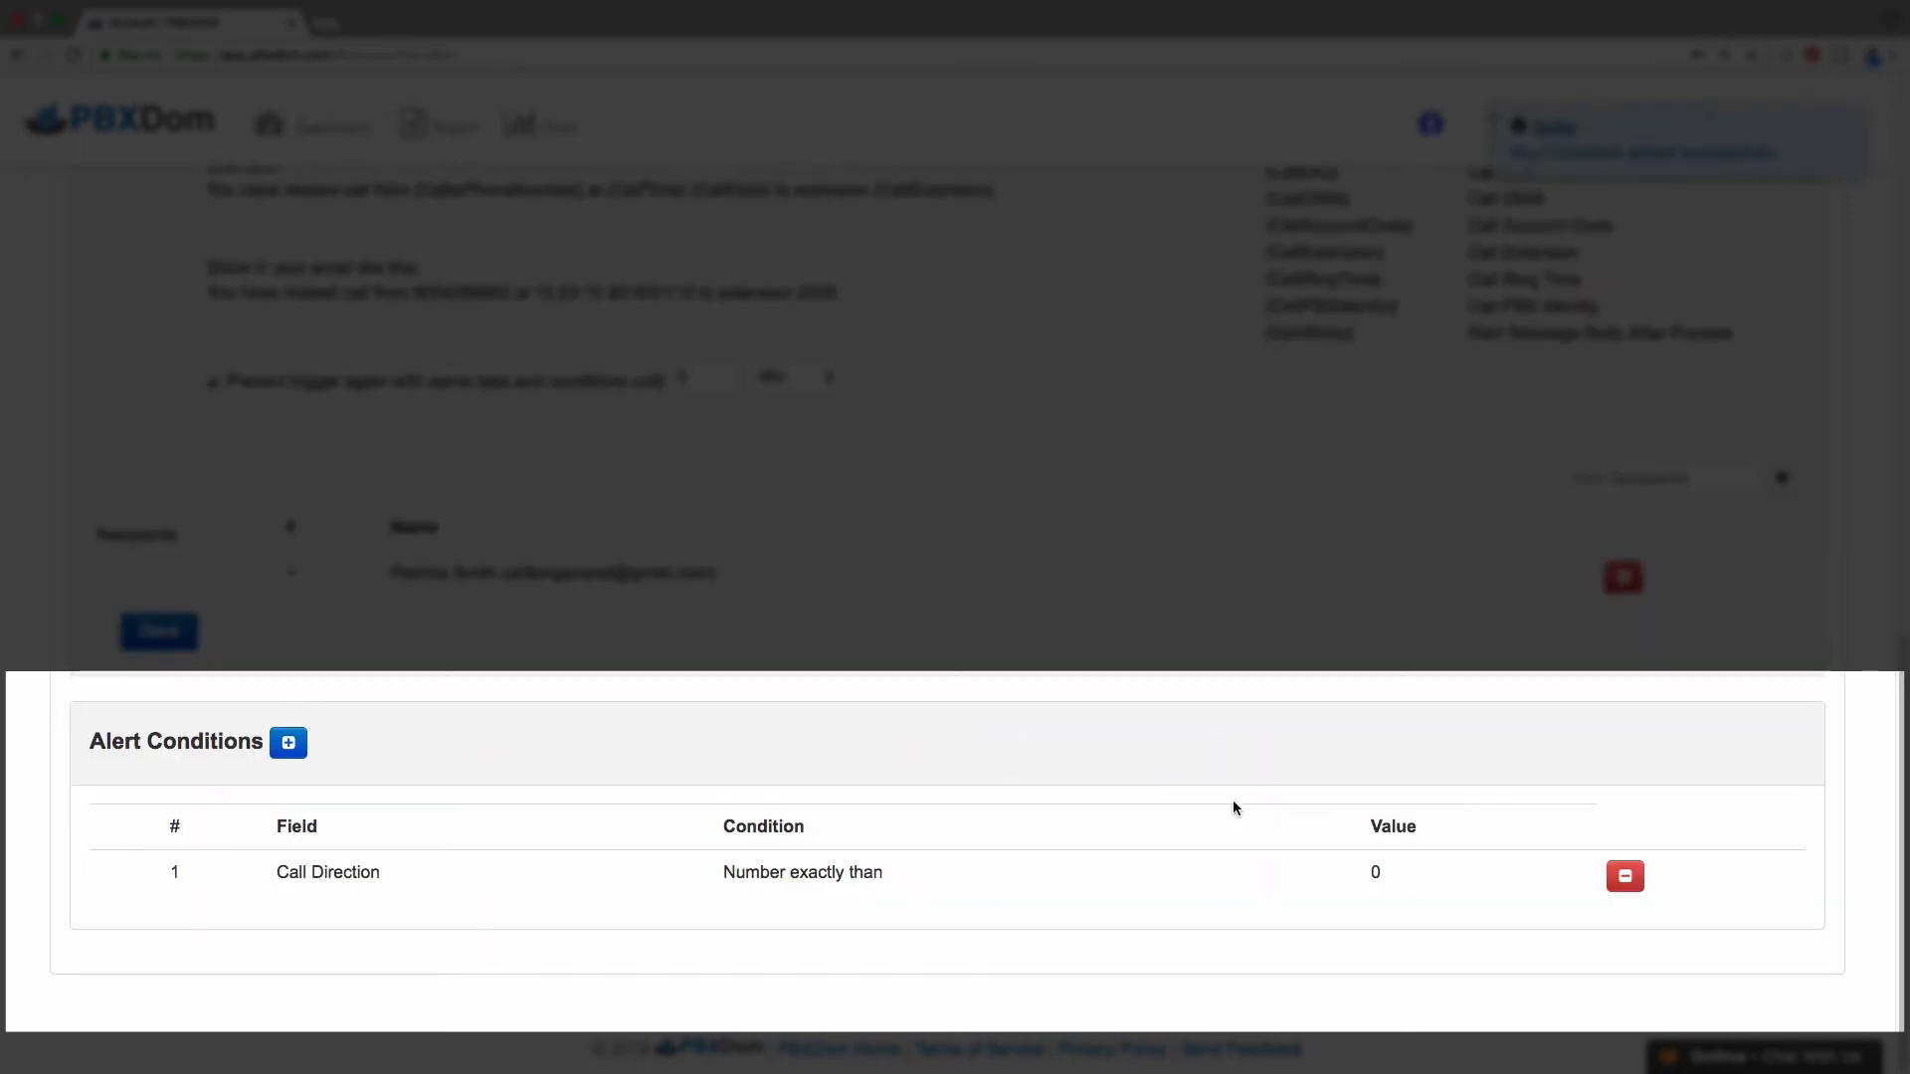
- Add a second condition to All Missed Calls: Call Type 'Number exactly than' 5
click(291, 743)
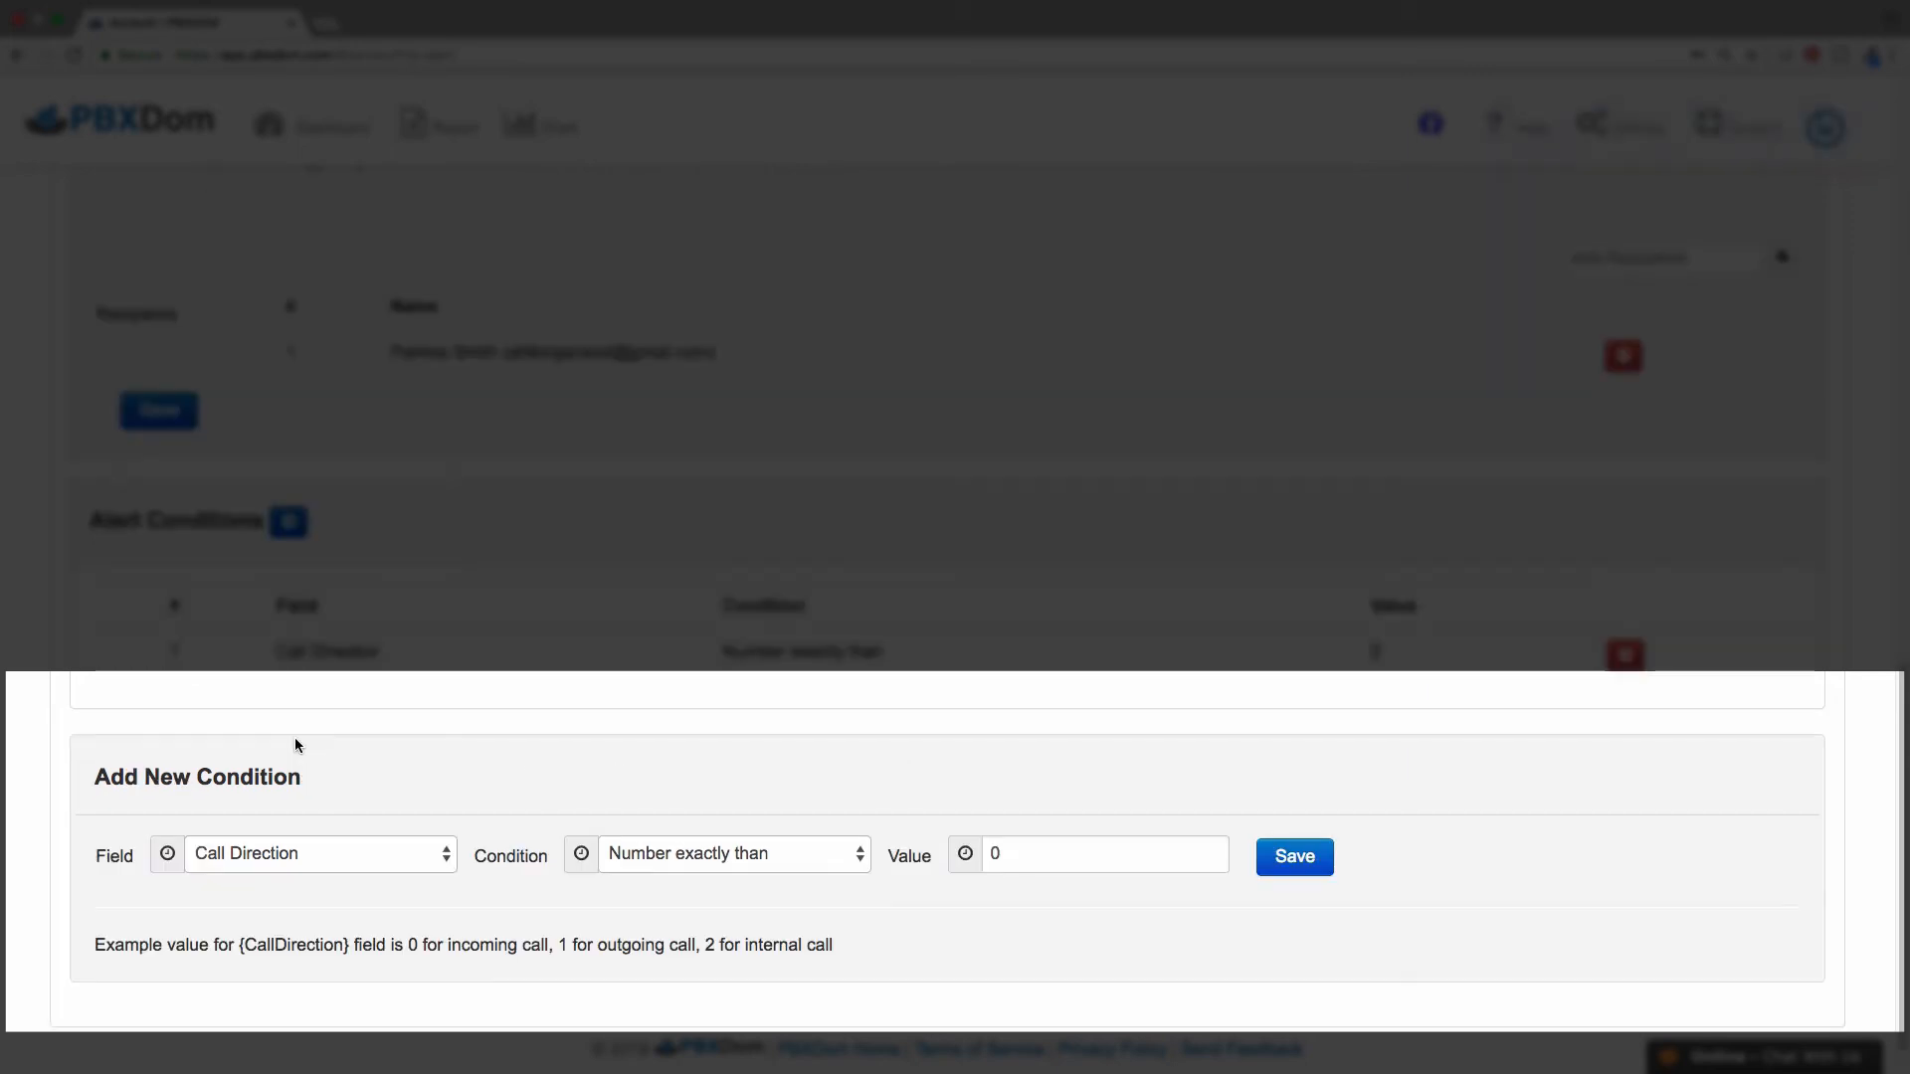
click(447, 855)
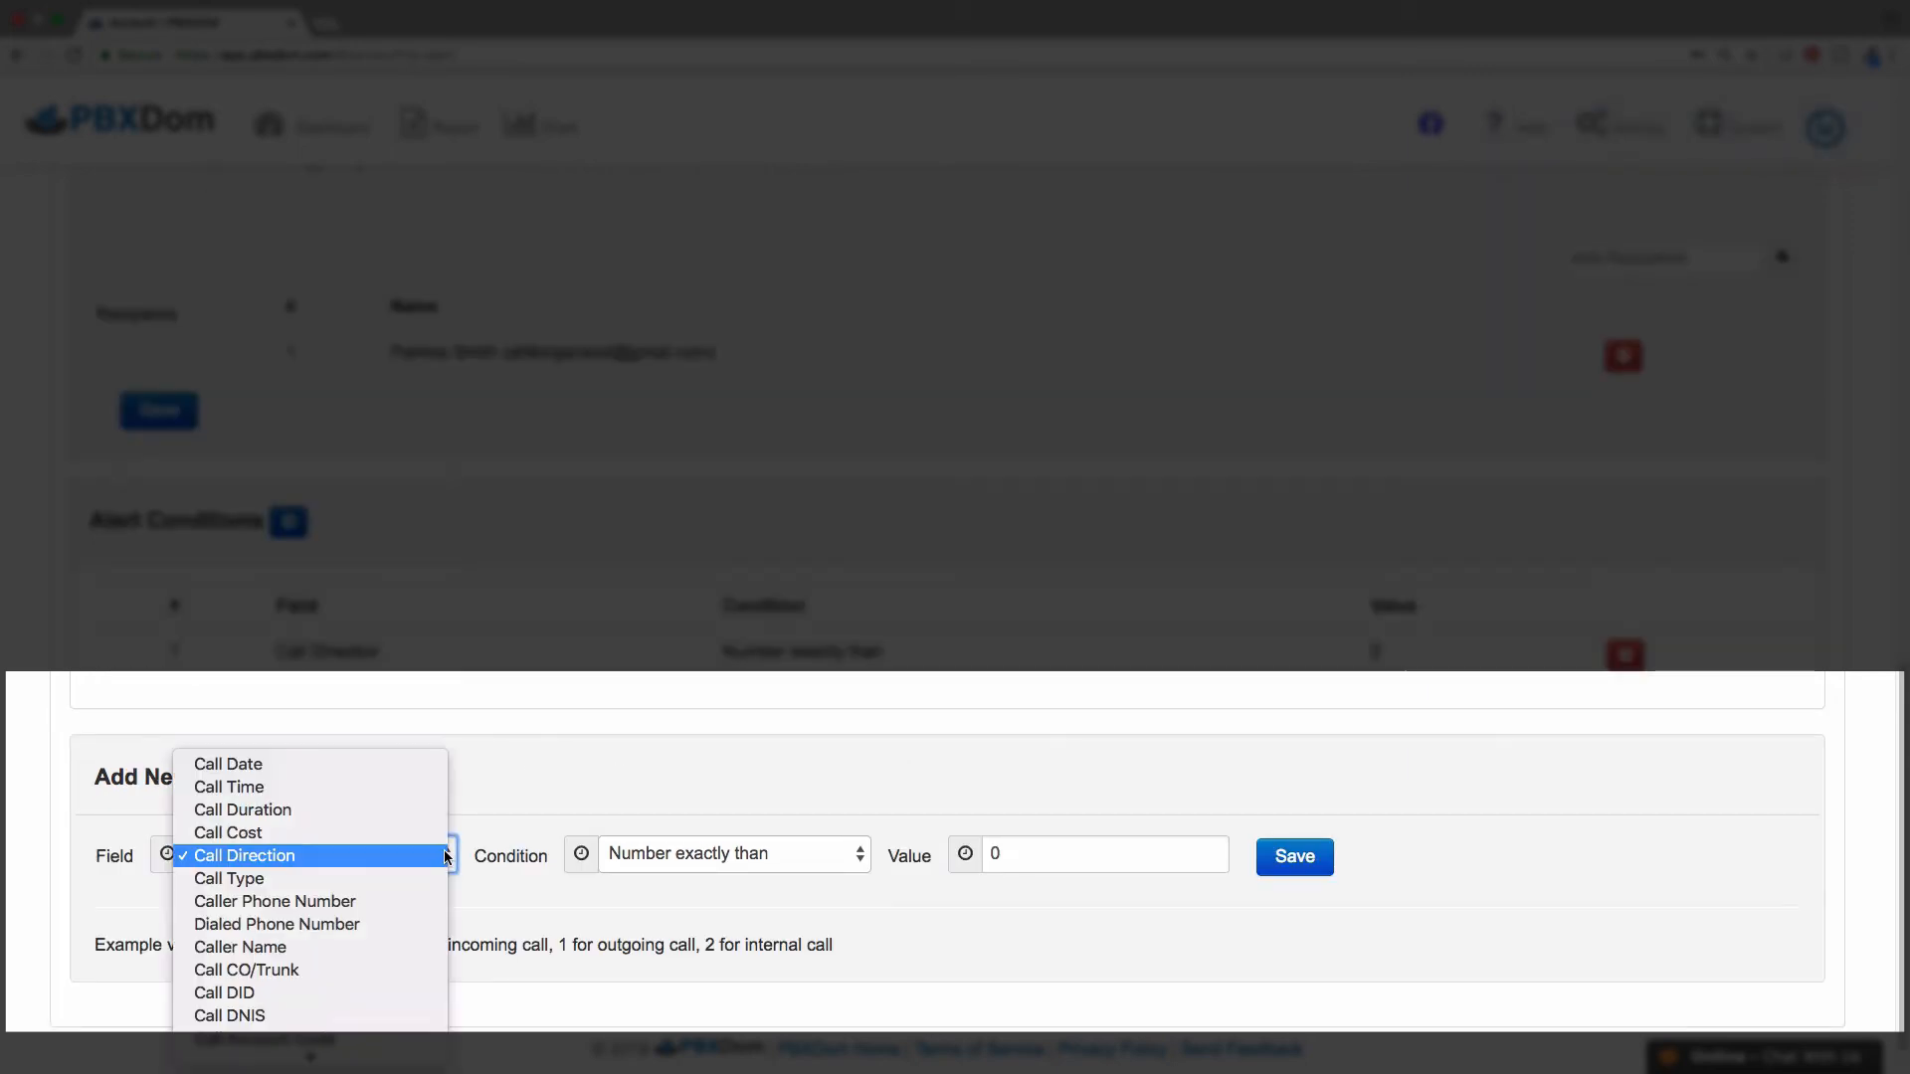
click(437, 879)
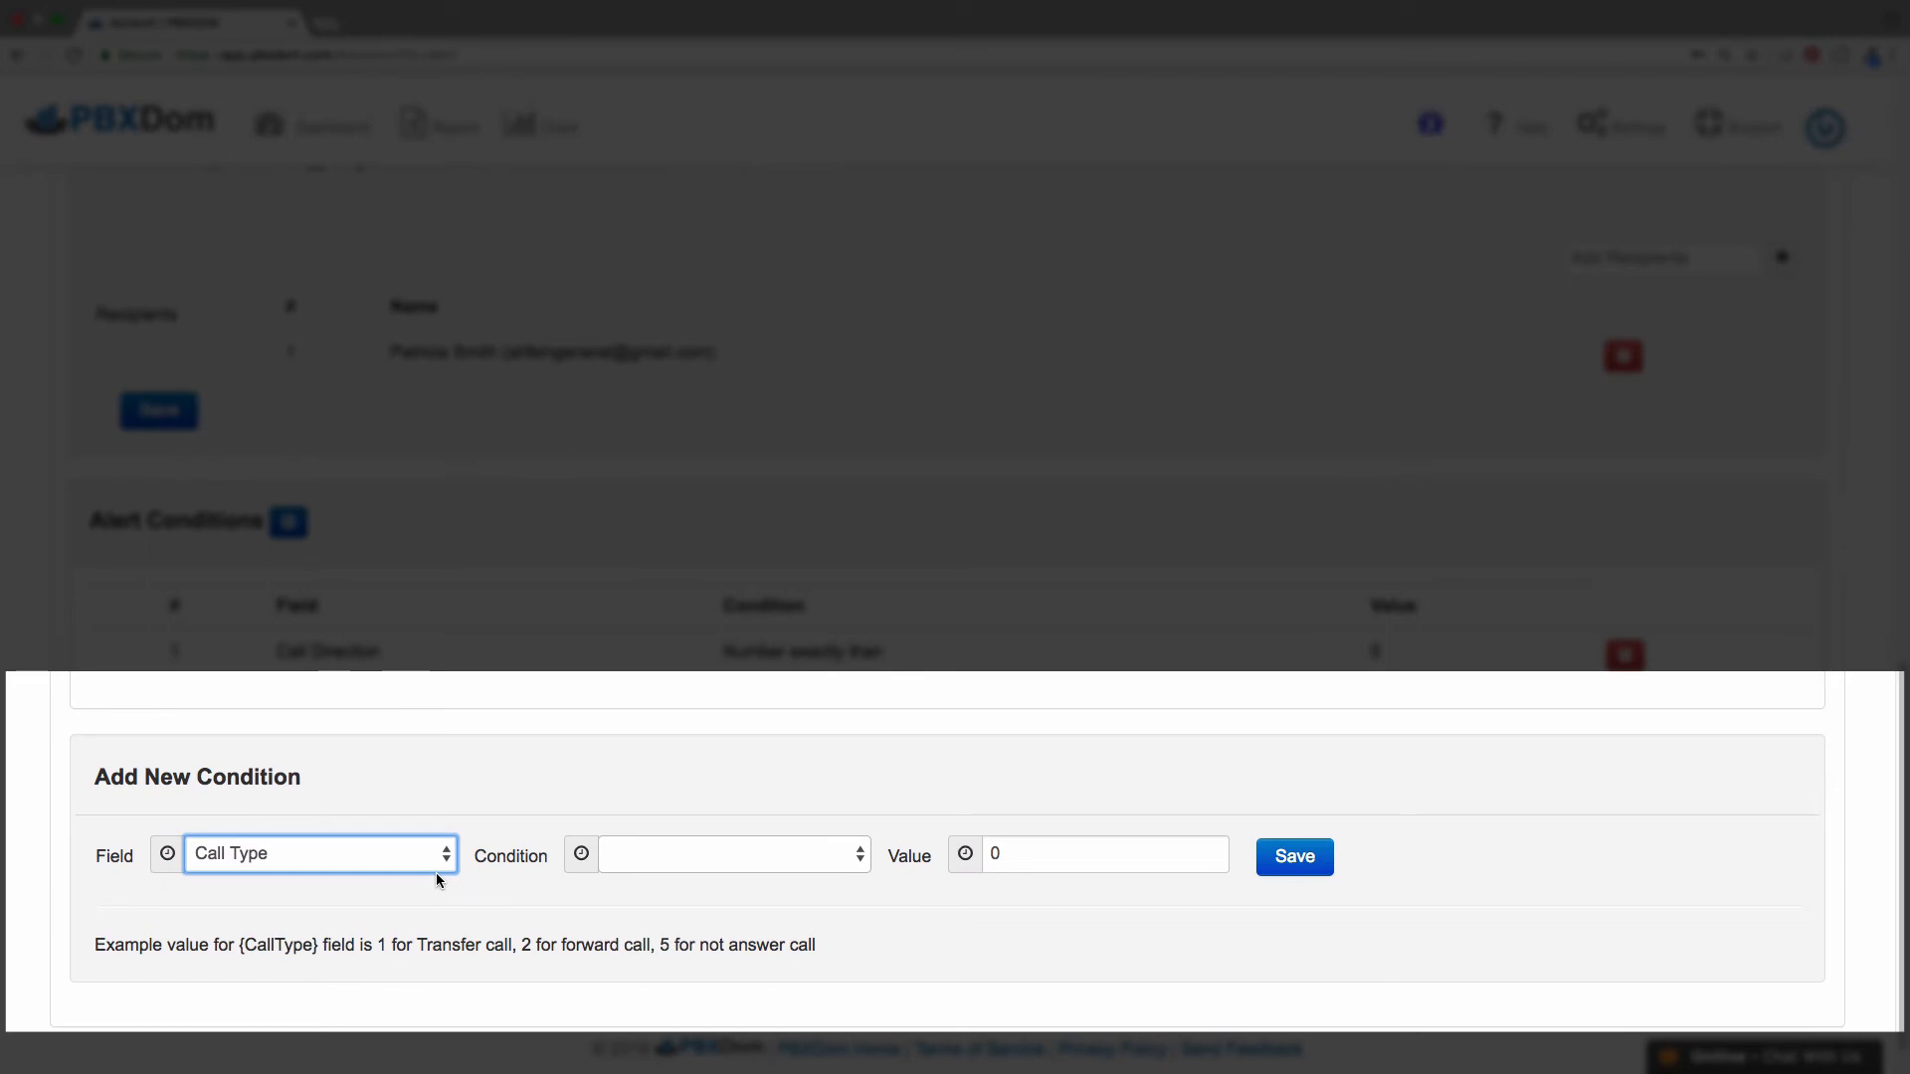
click(865, 861)
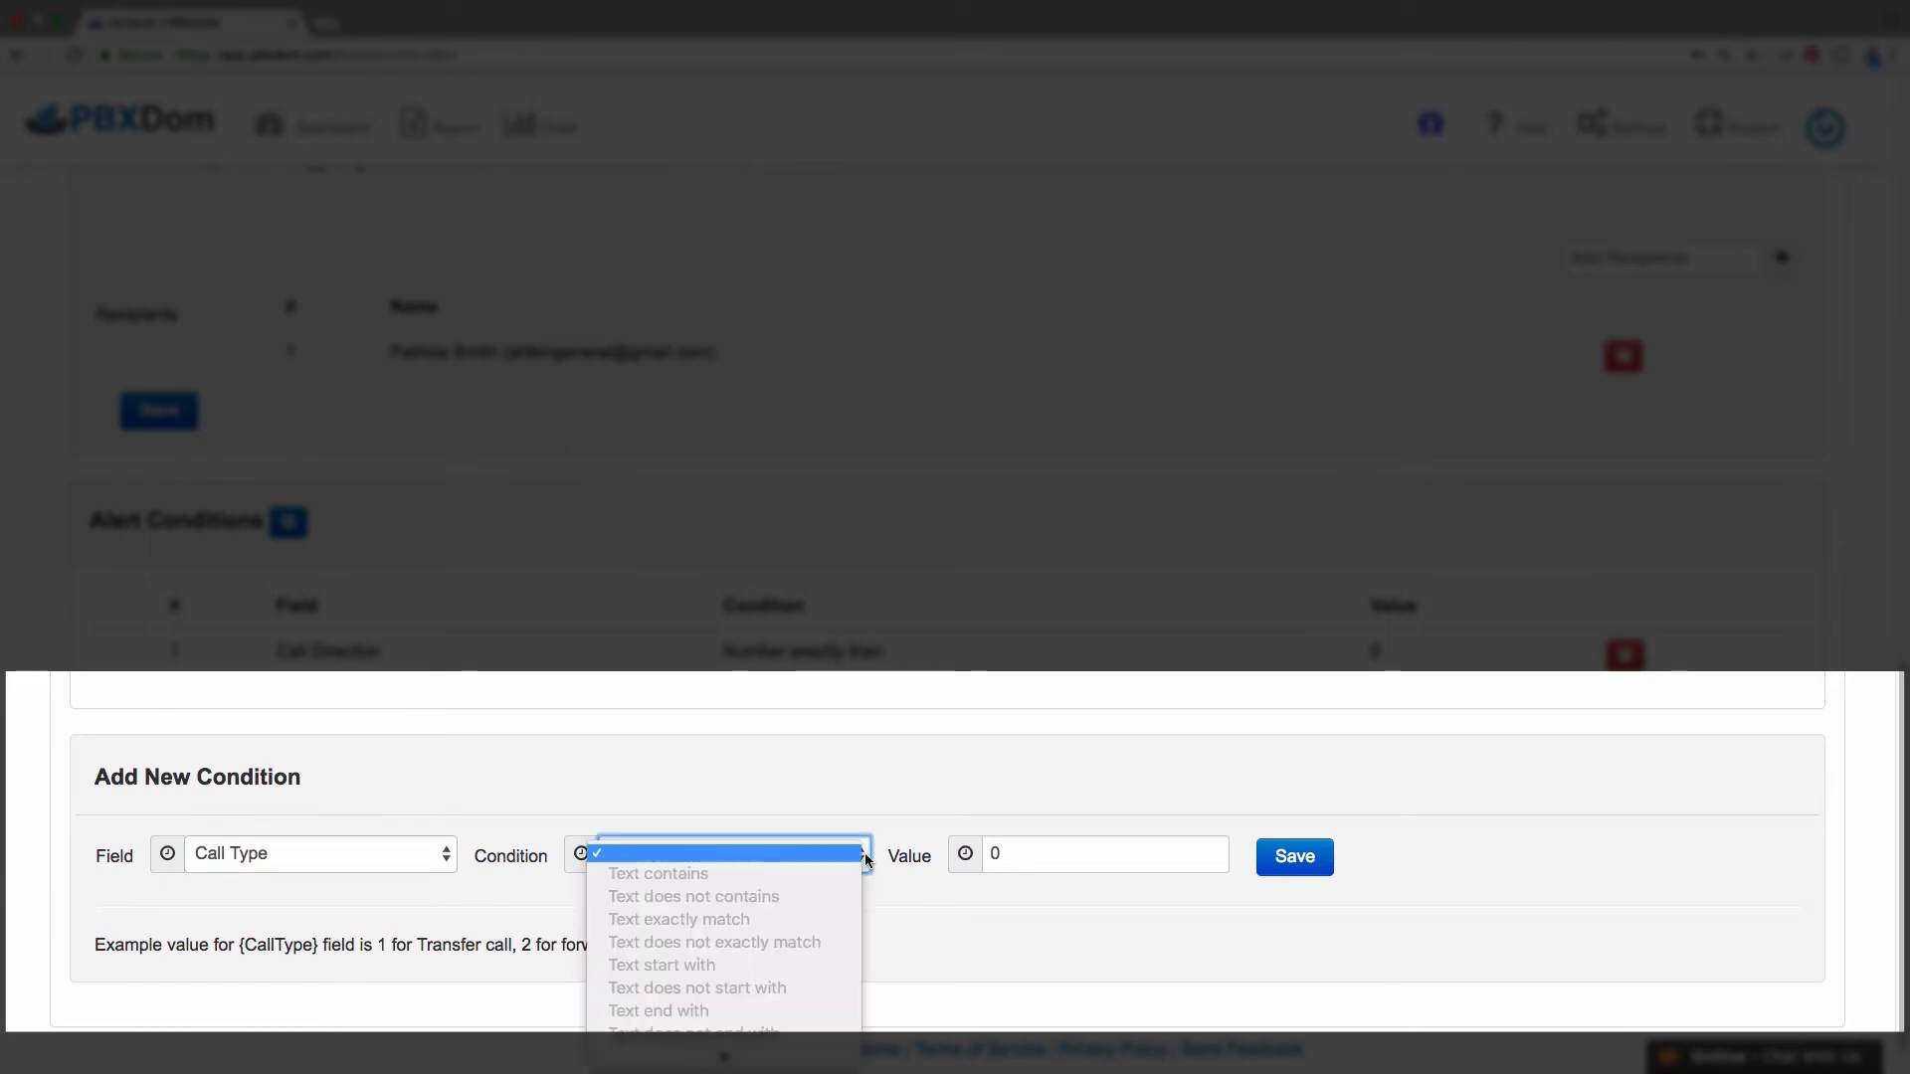
scroll(824, 940, down, 3)
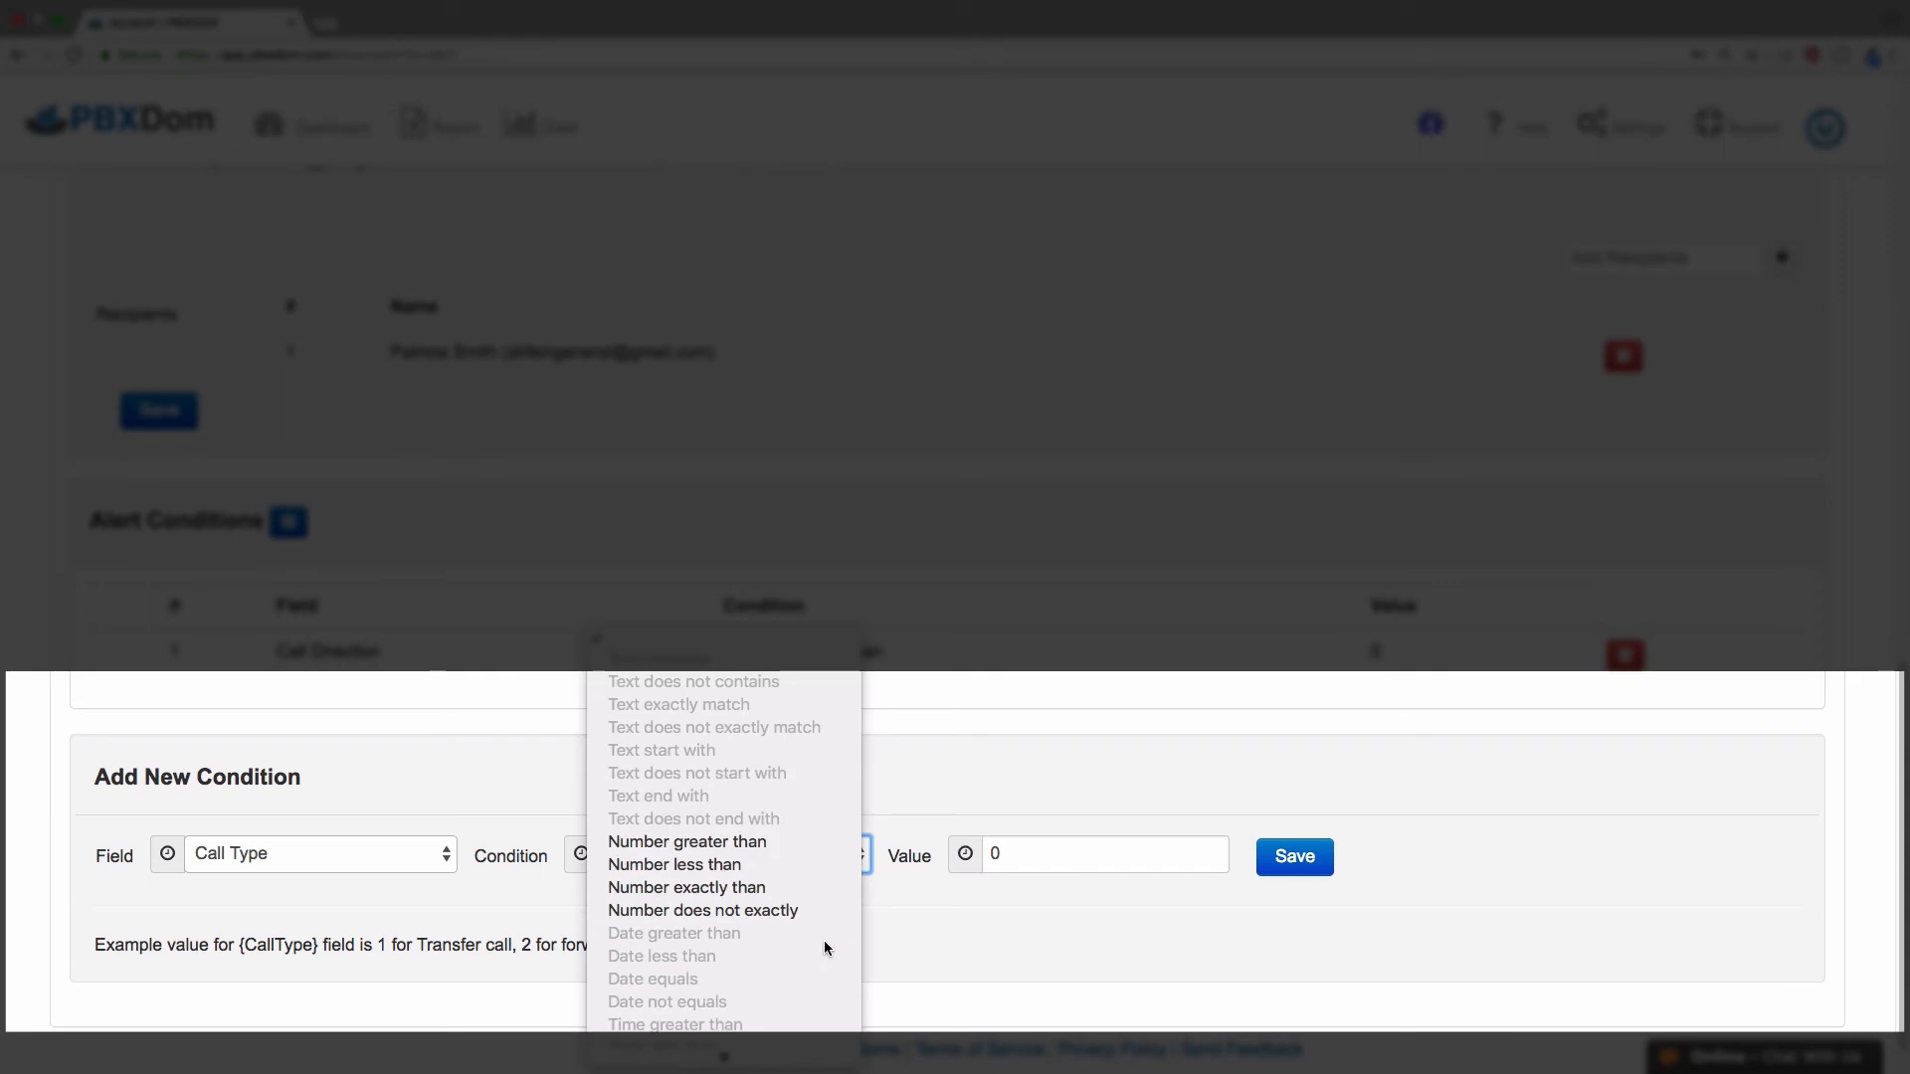
click(758, 897)
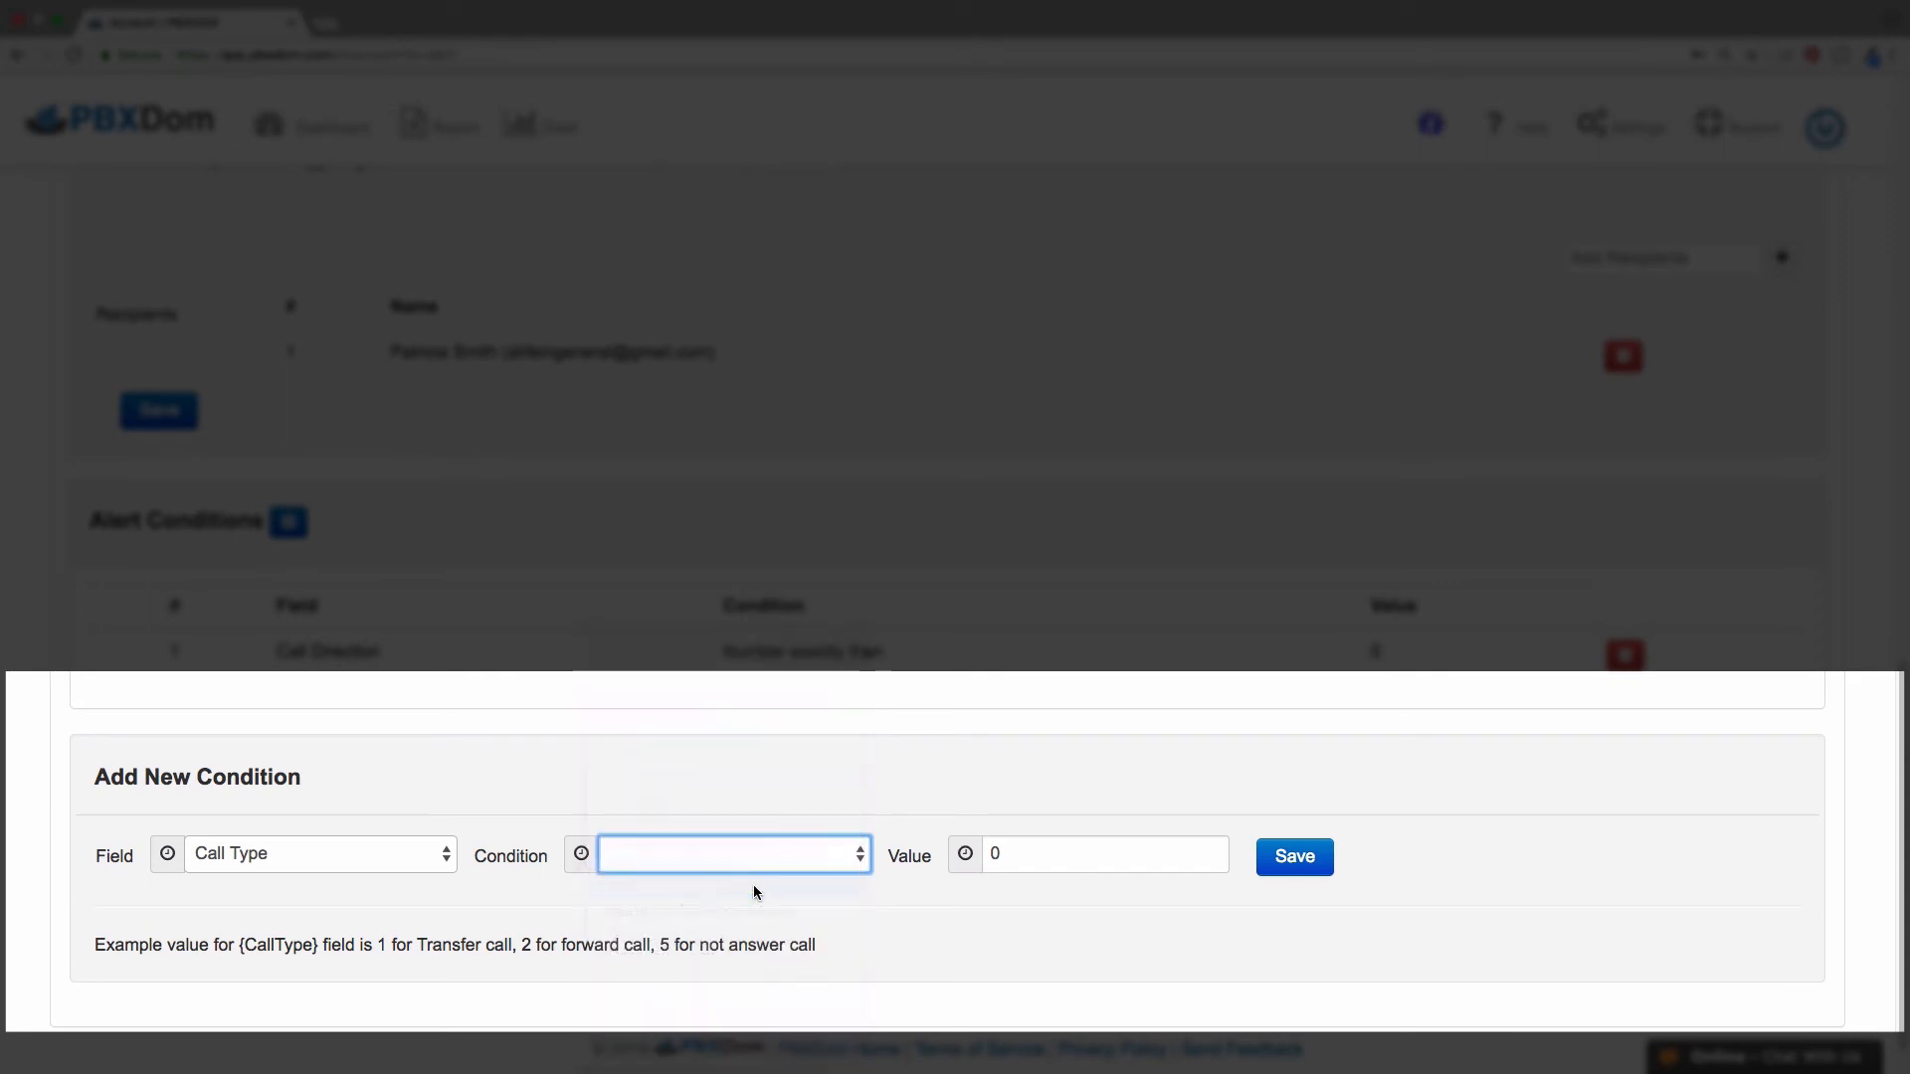
click(1030, 856)
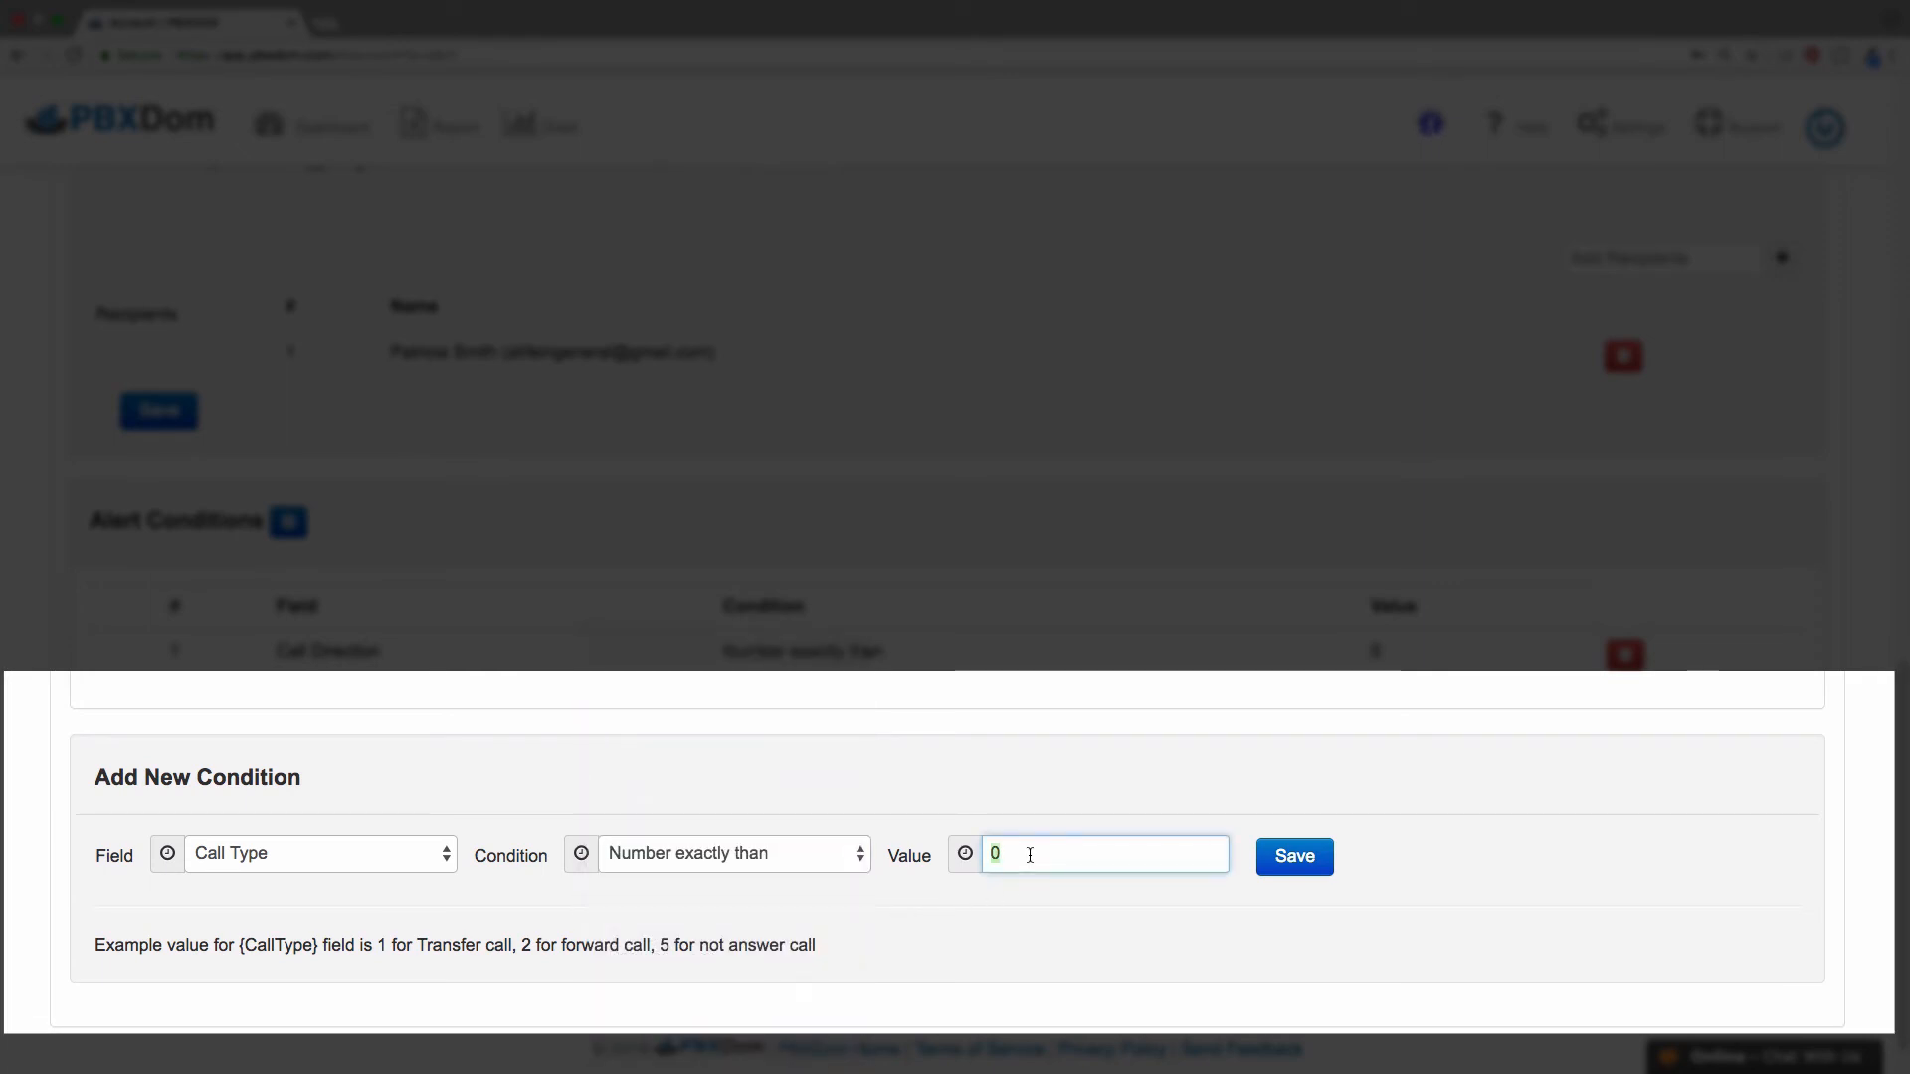
text(5)
click(1273, 860)
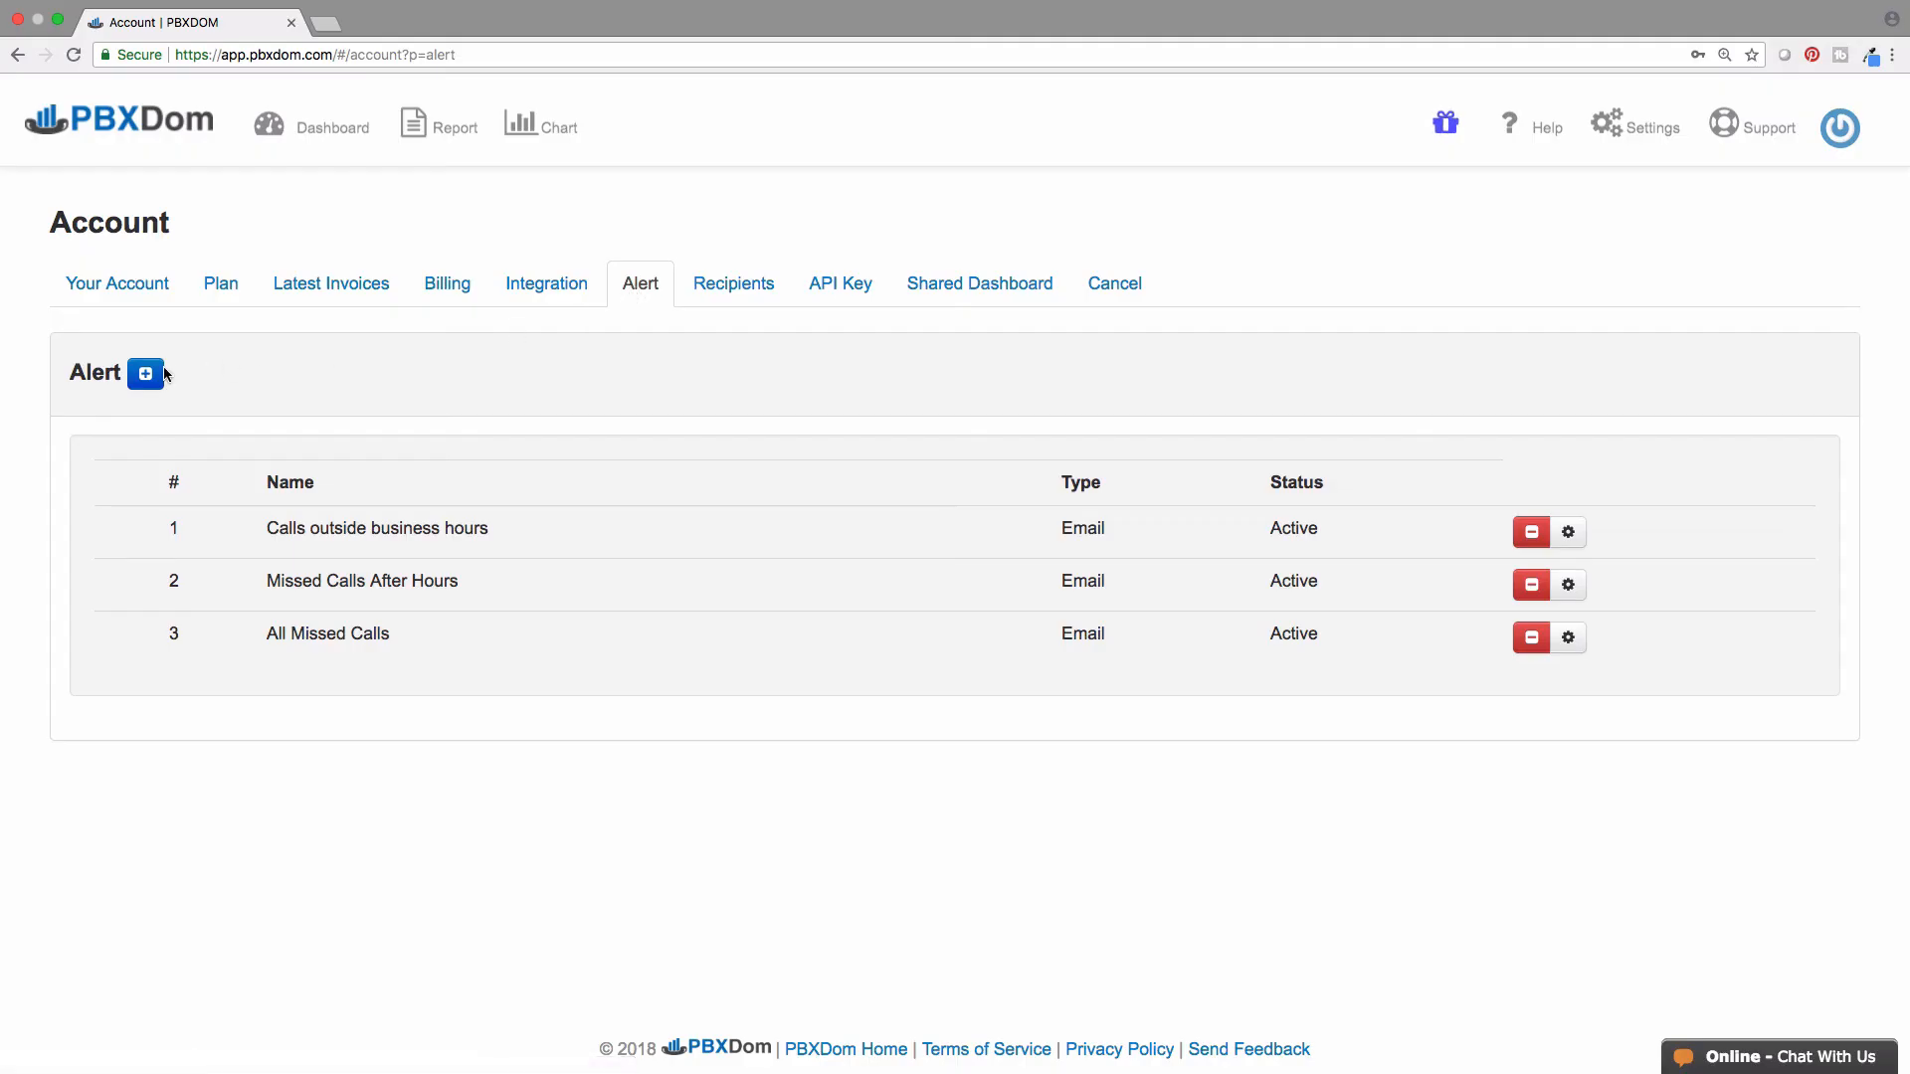
- Create a new alert named '911 Calls' with subject 'Alert: Calls to 911'
click(146, 374)
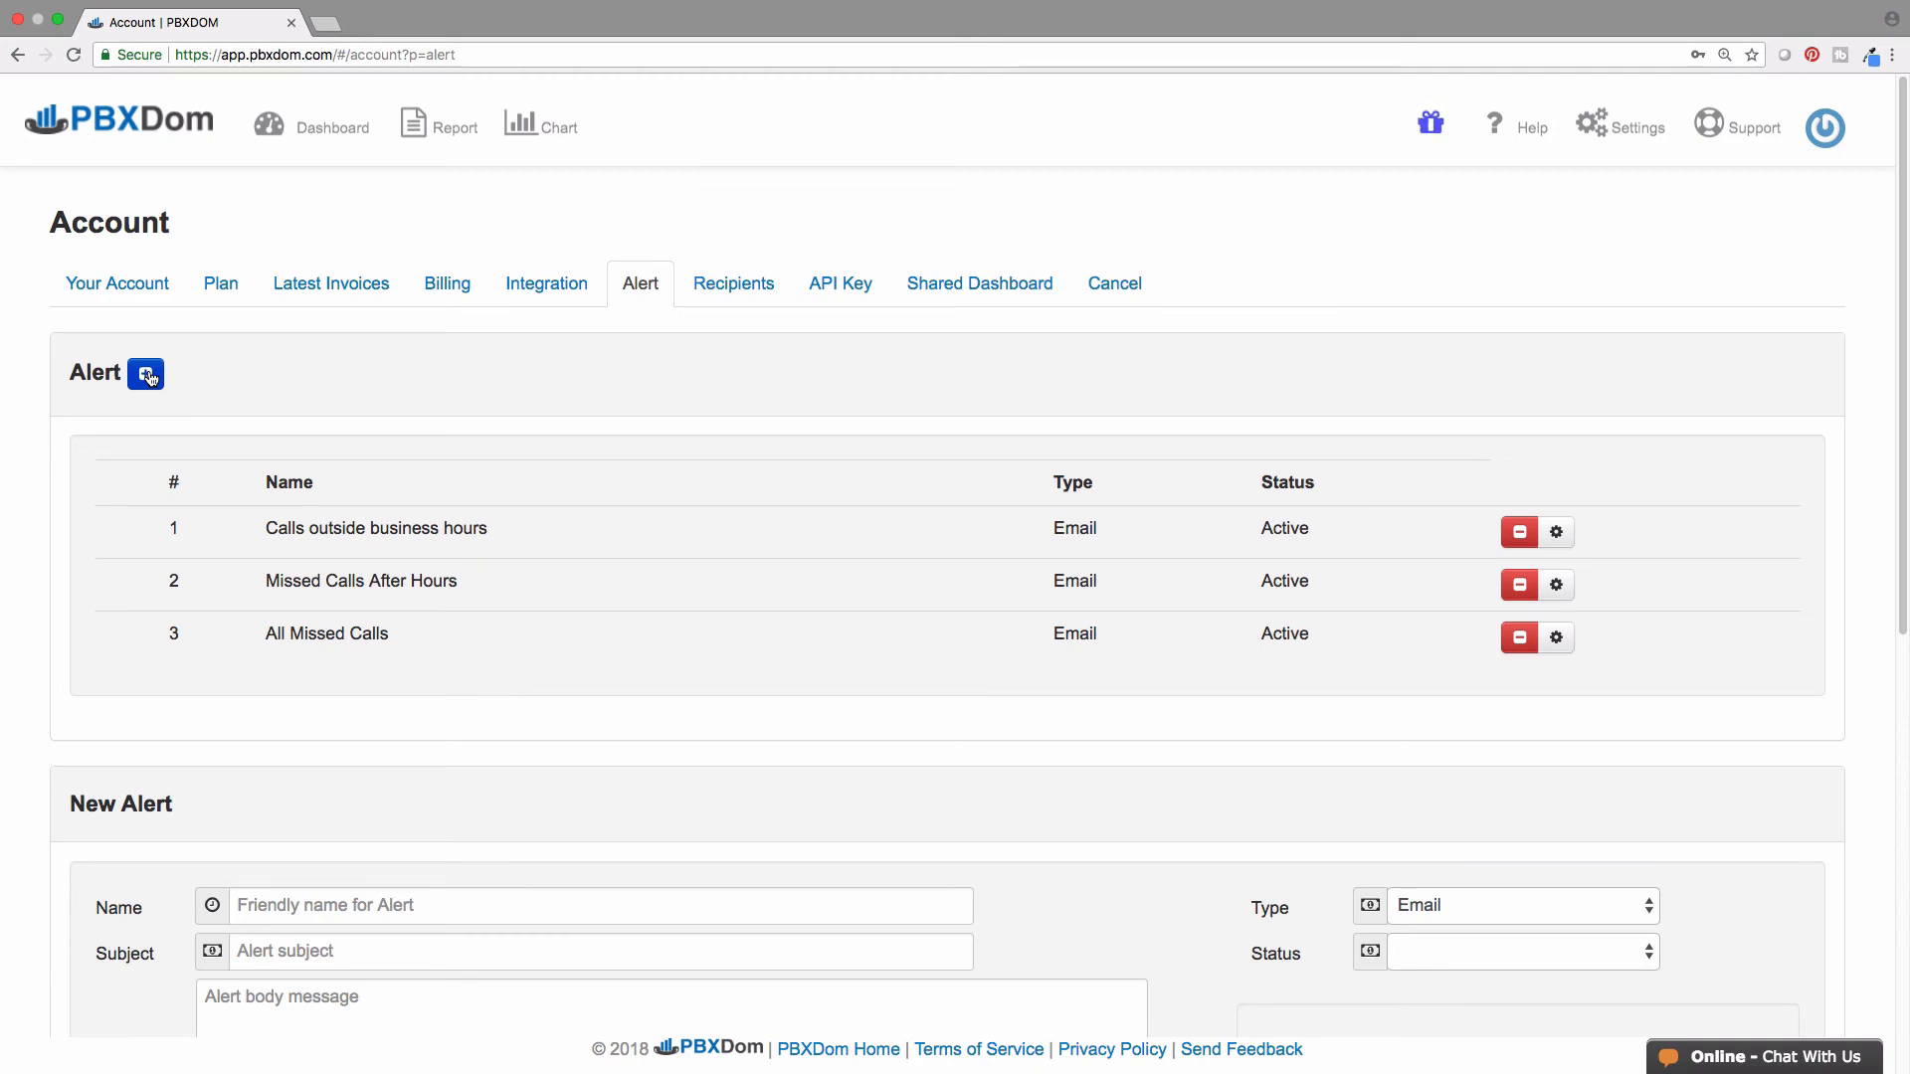
scroll(148, 376, down, 7)
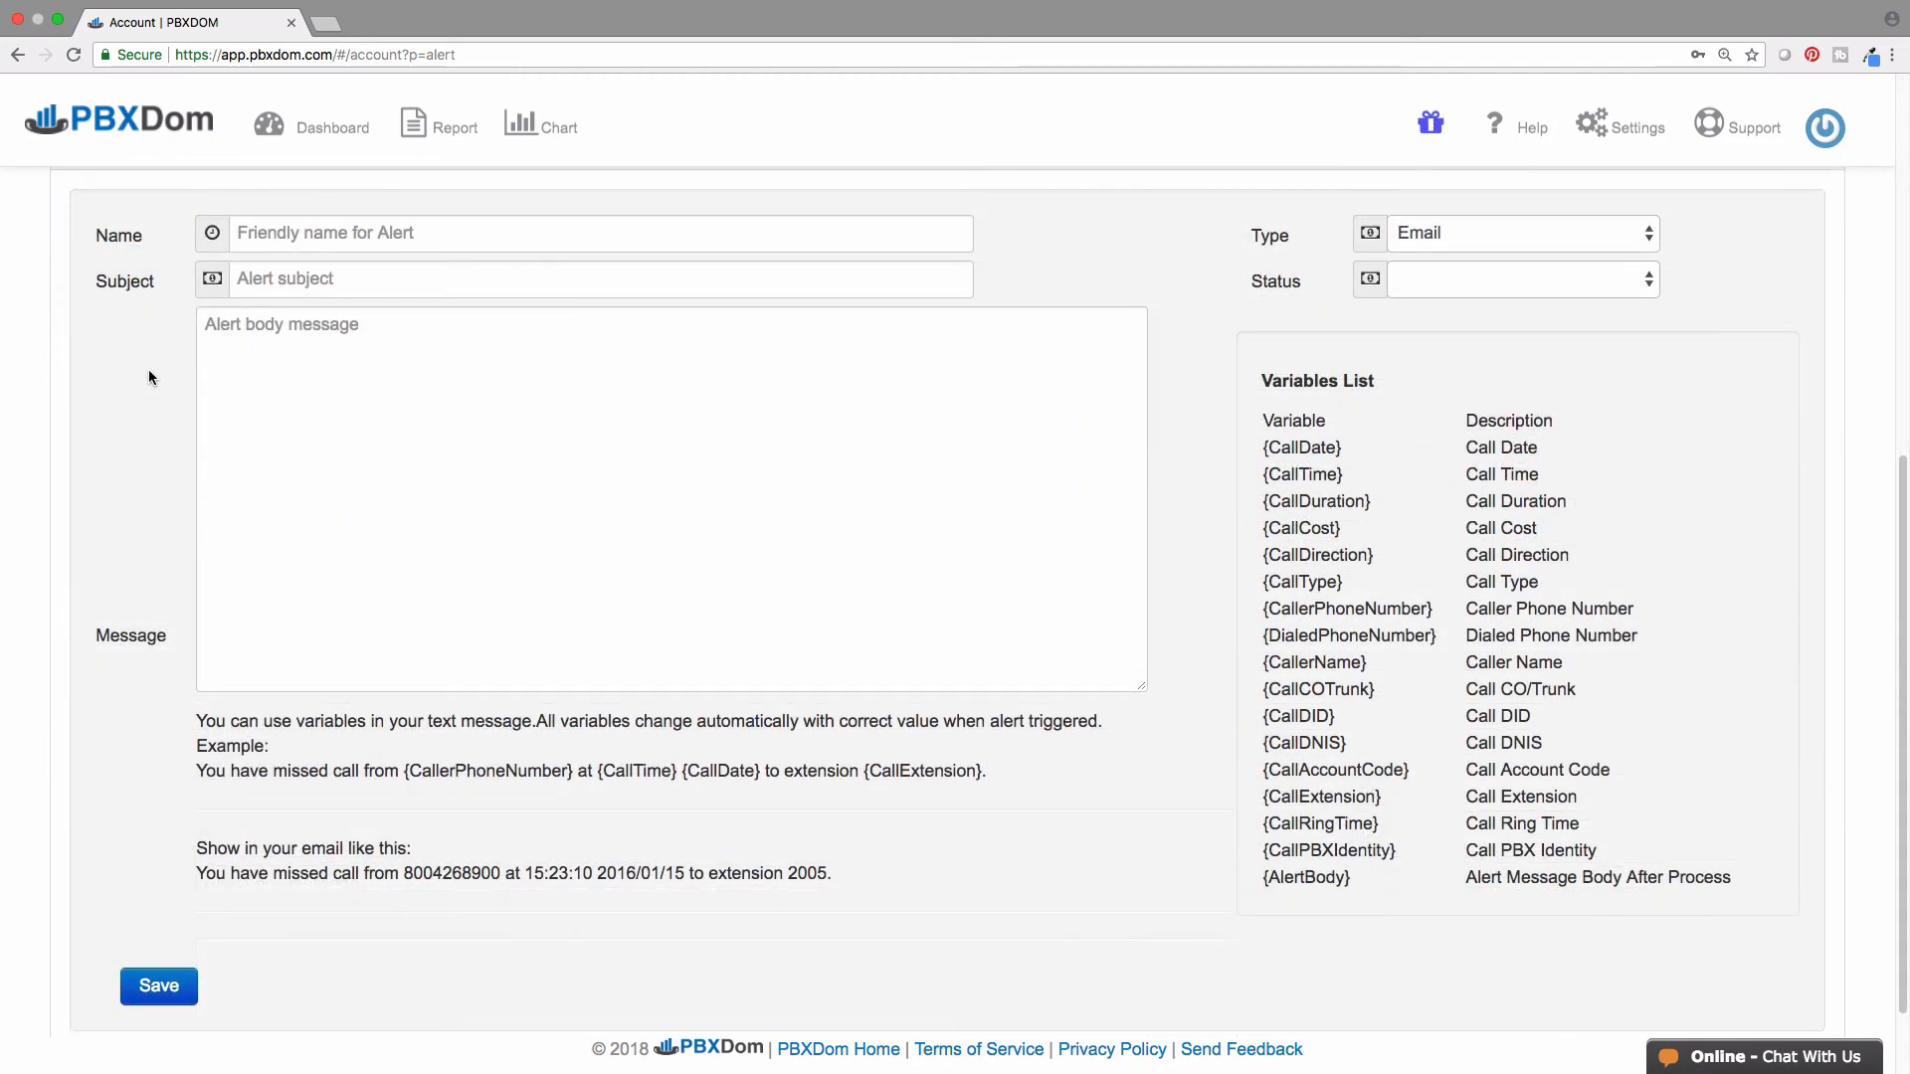
click(244, 232)
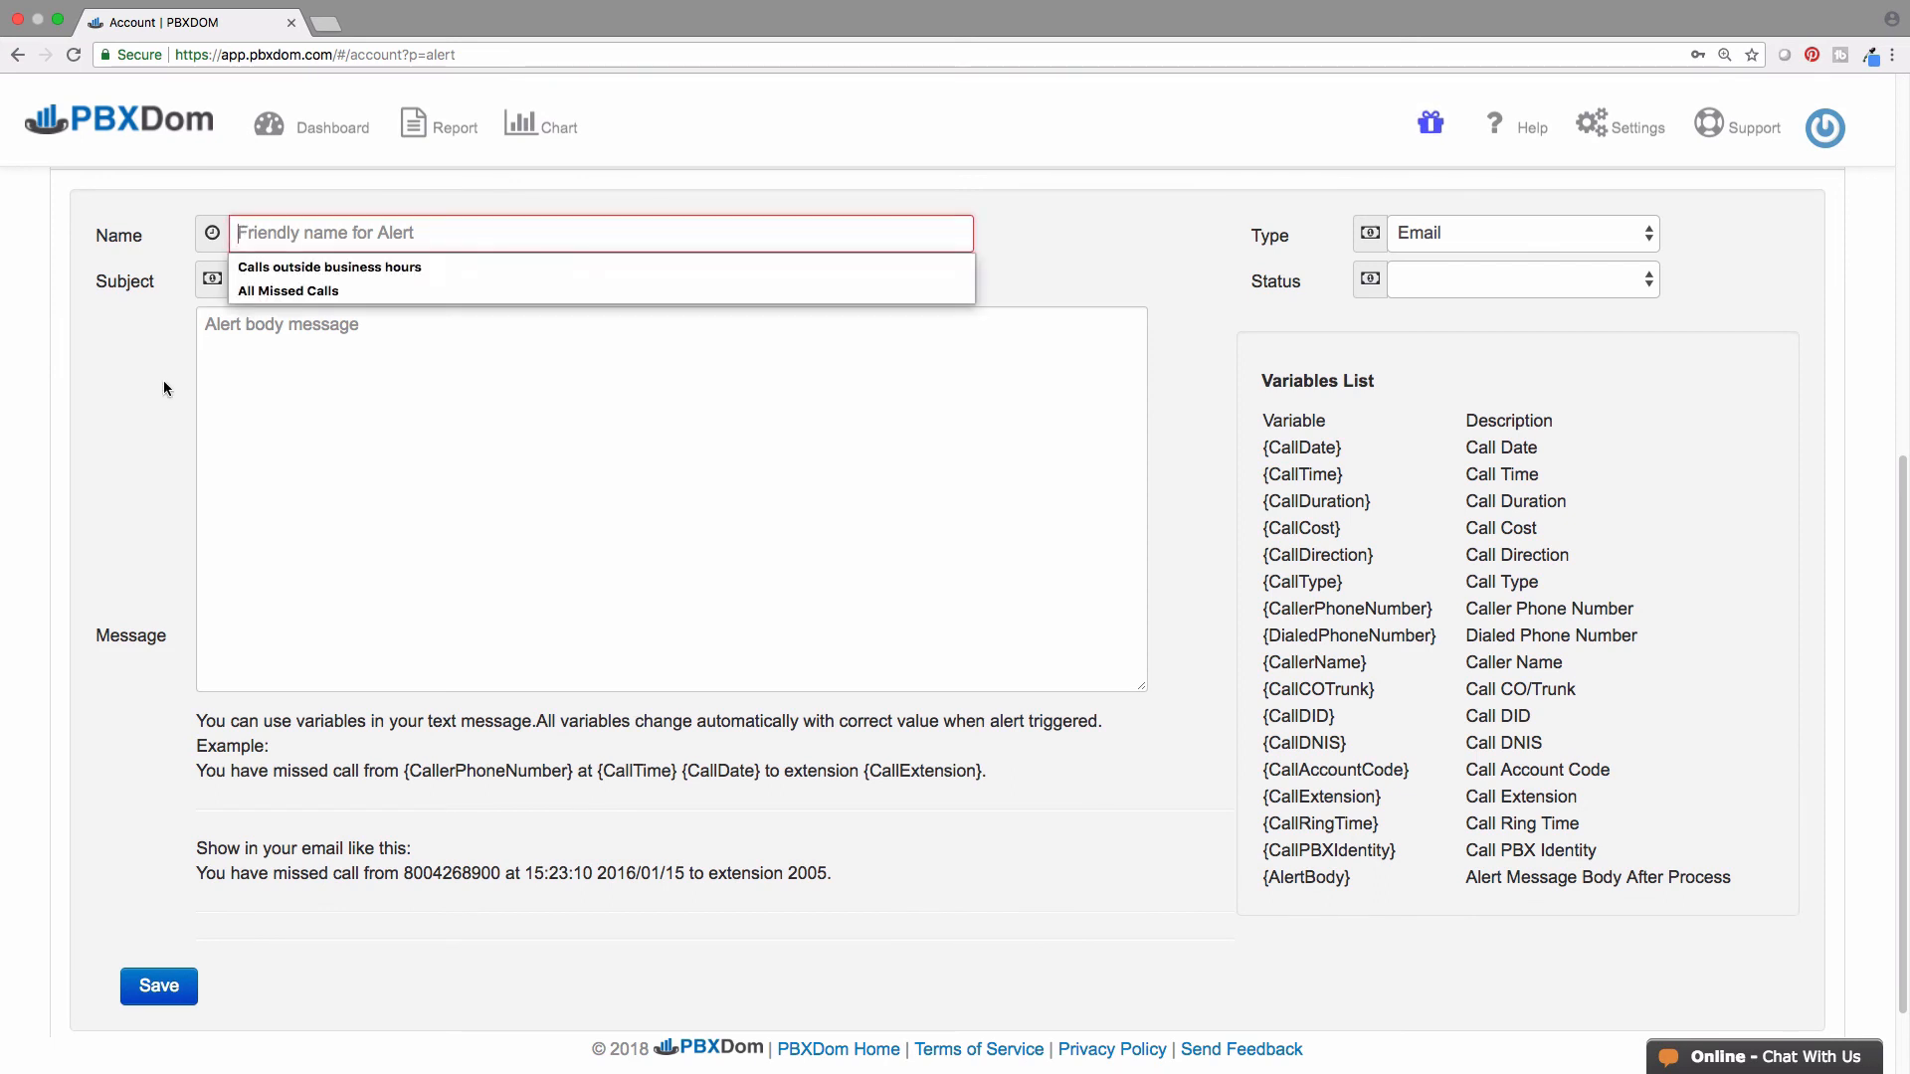
text(911)
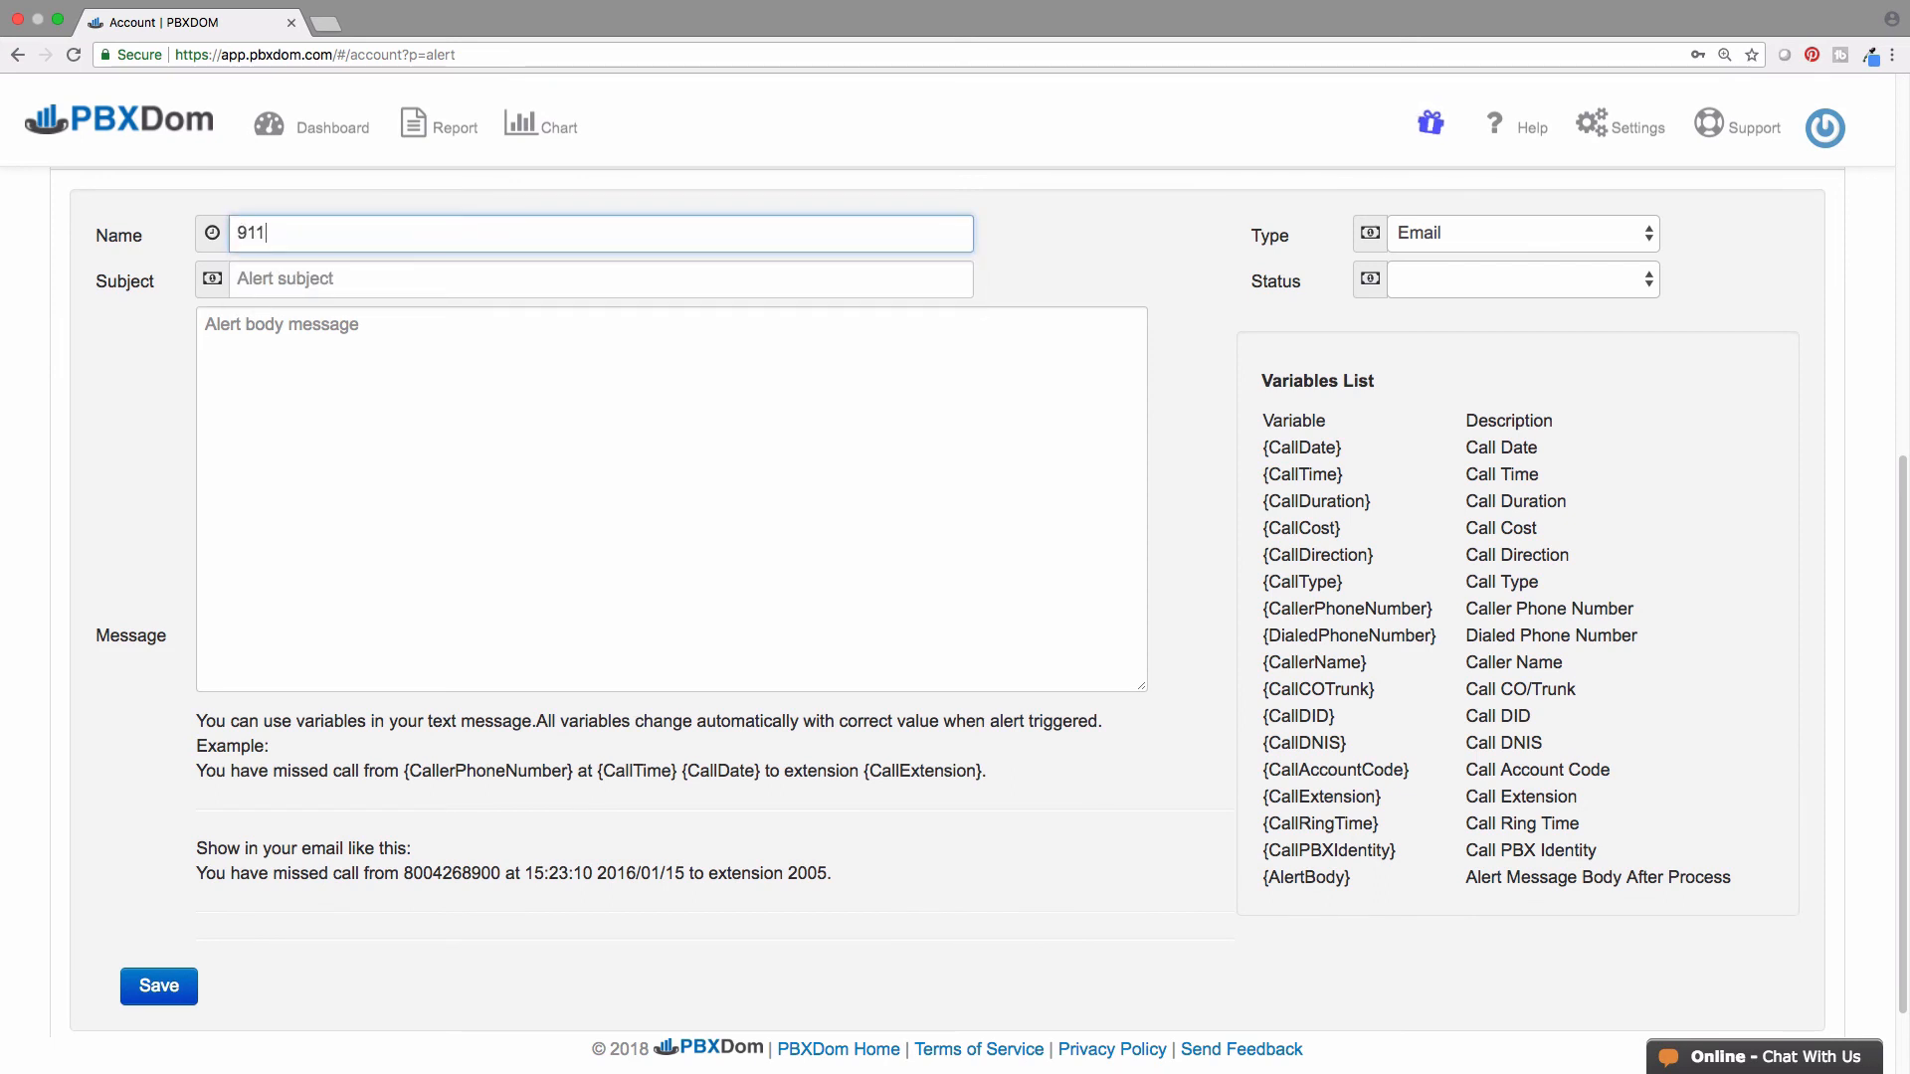
text( Calls)
click(259, 293)
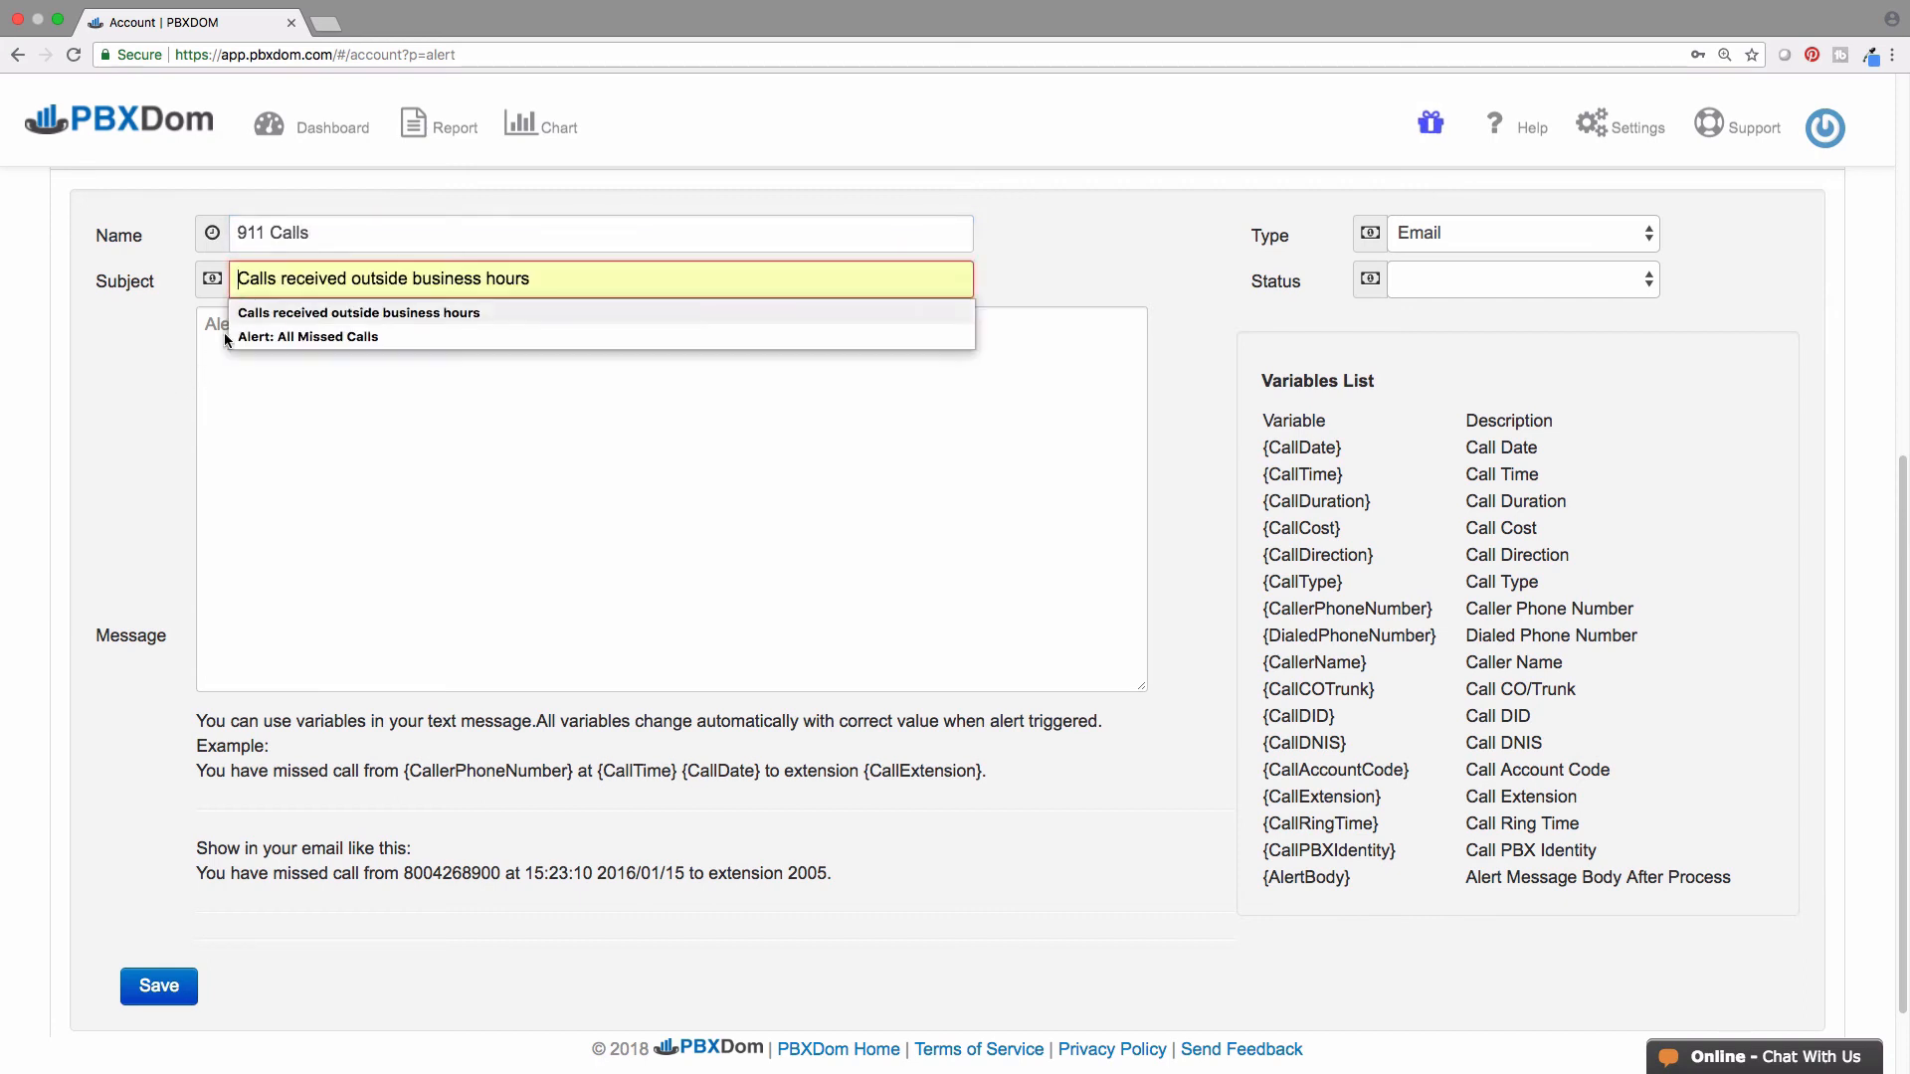
text(Aler)
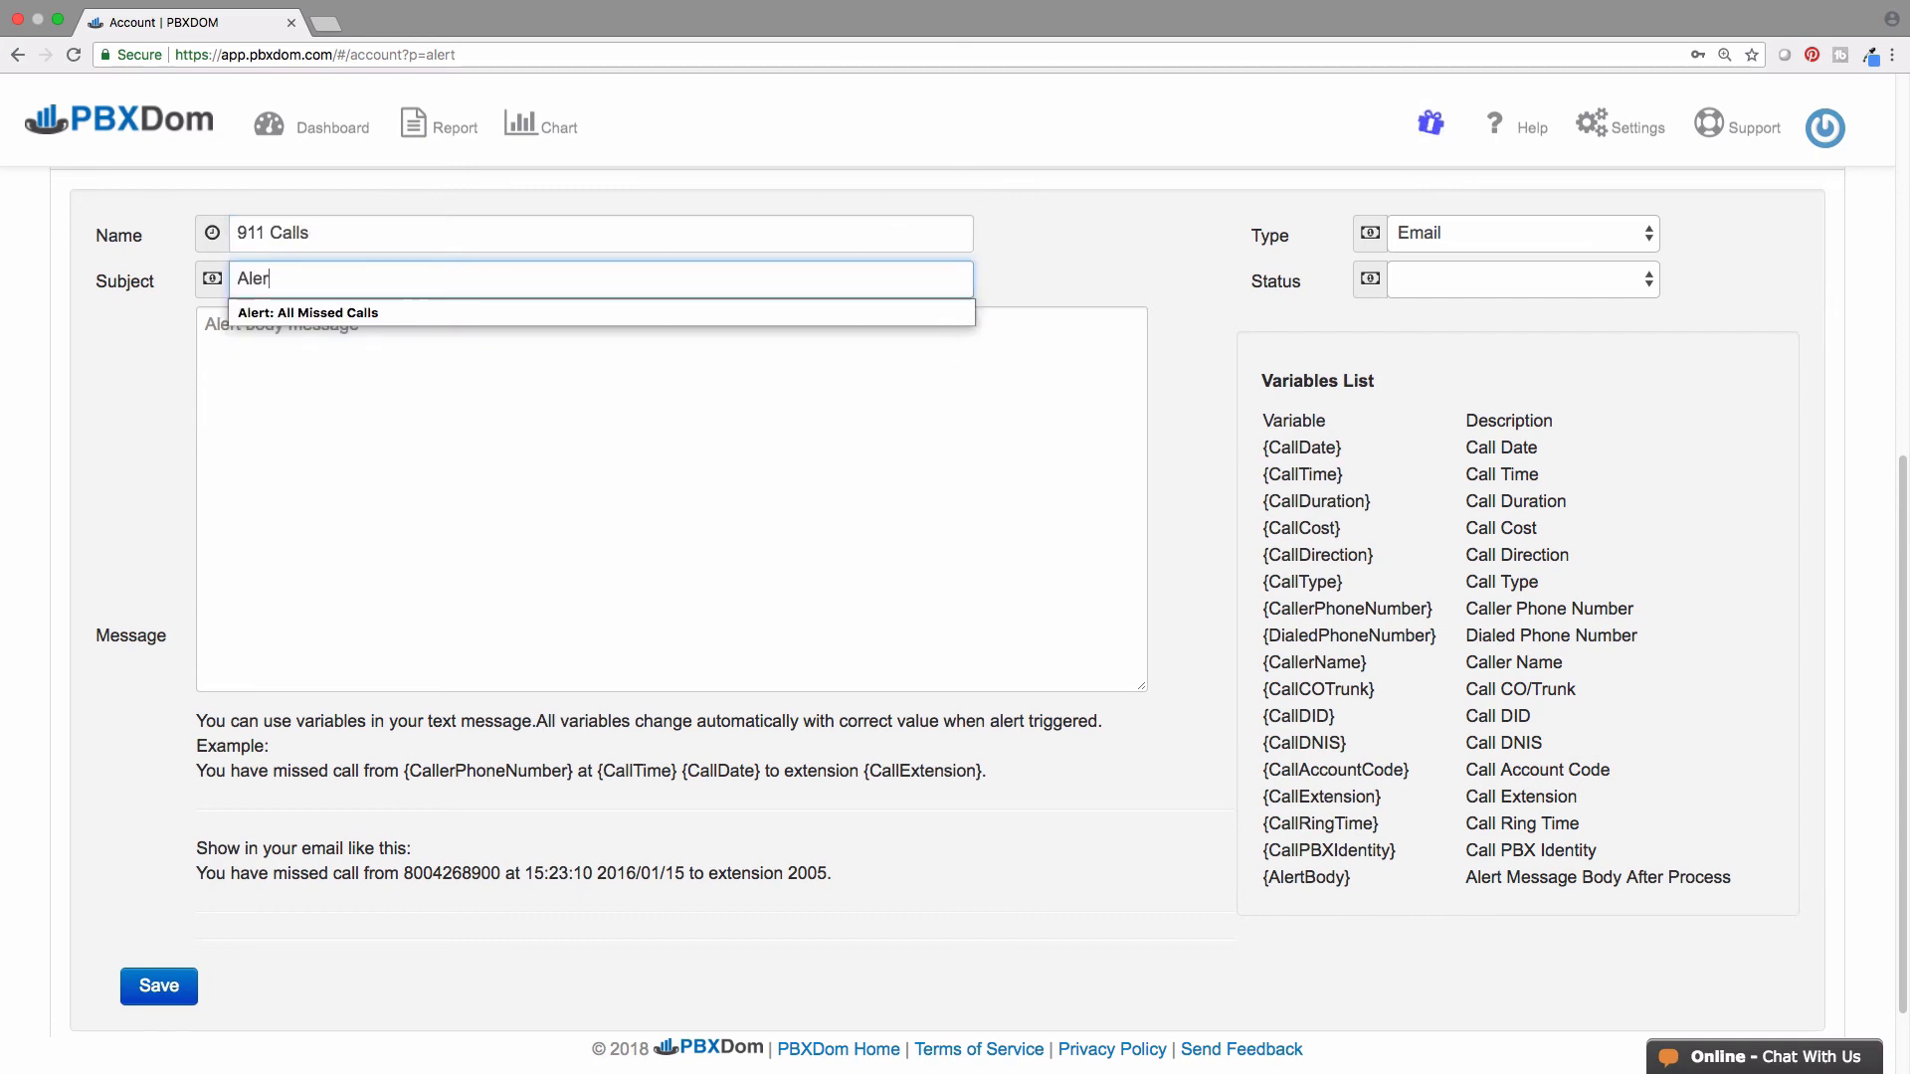
text(t:)
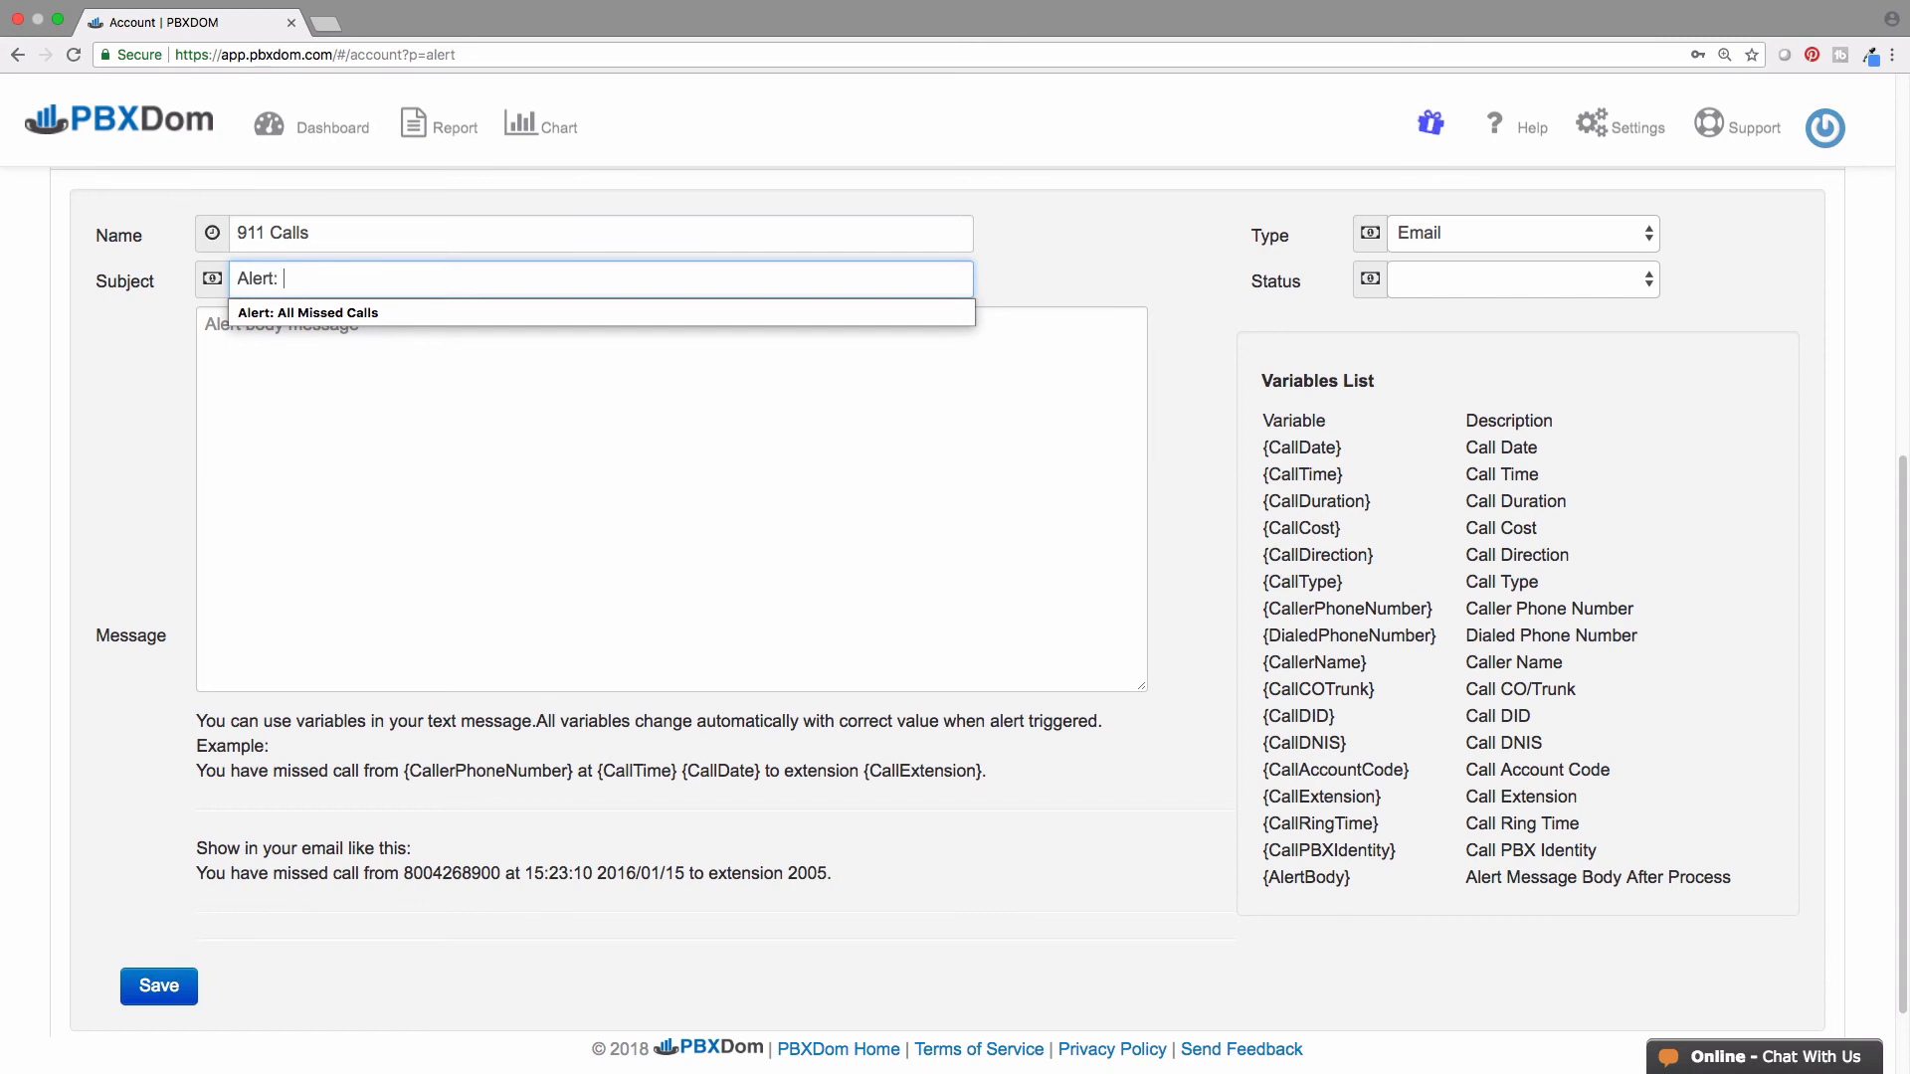
text( Calls)
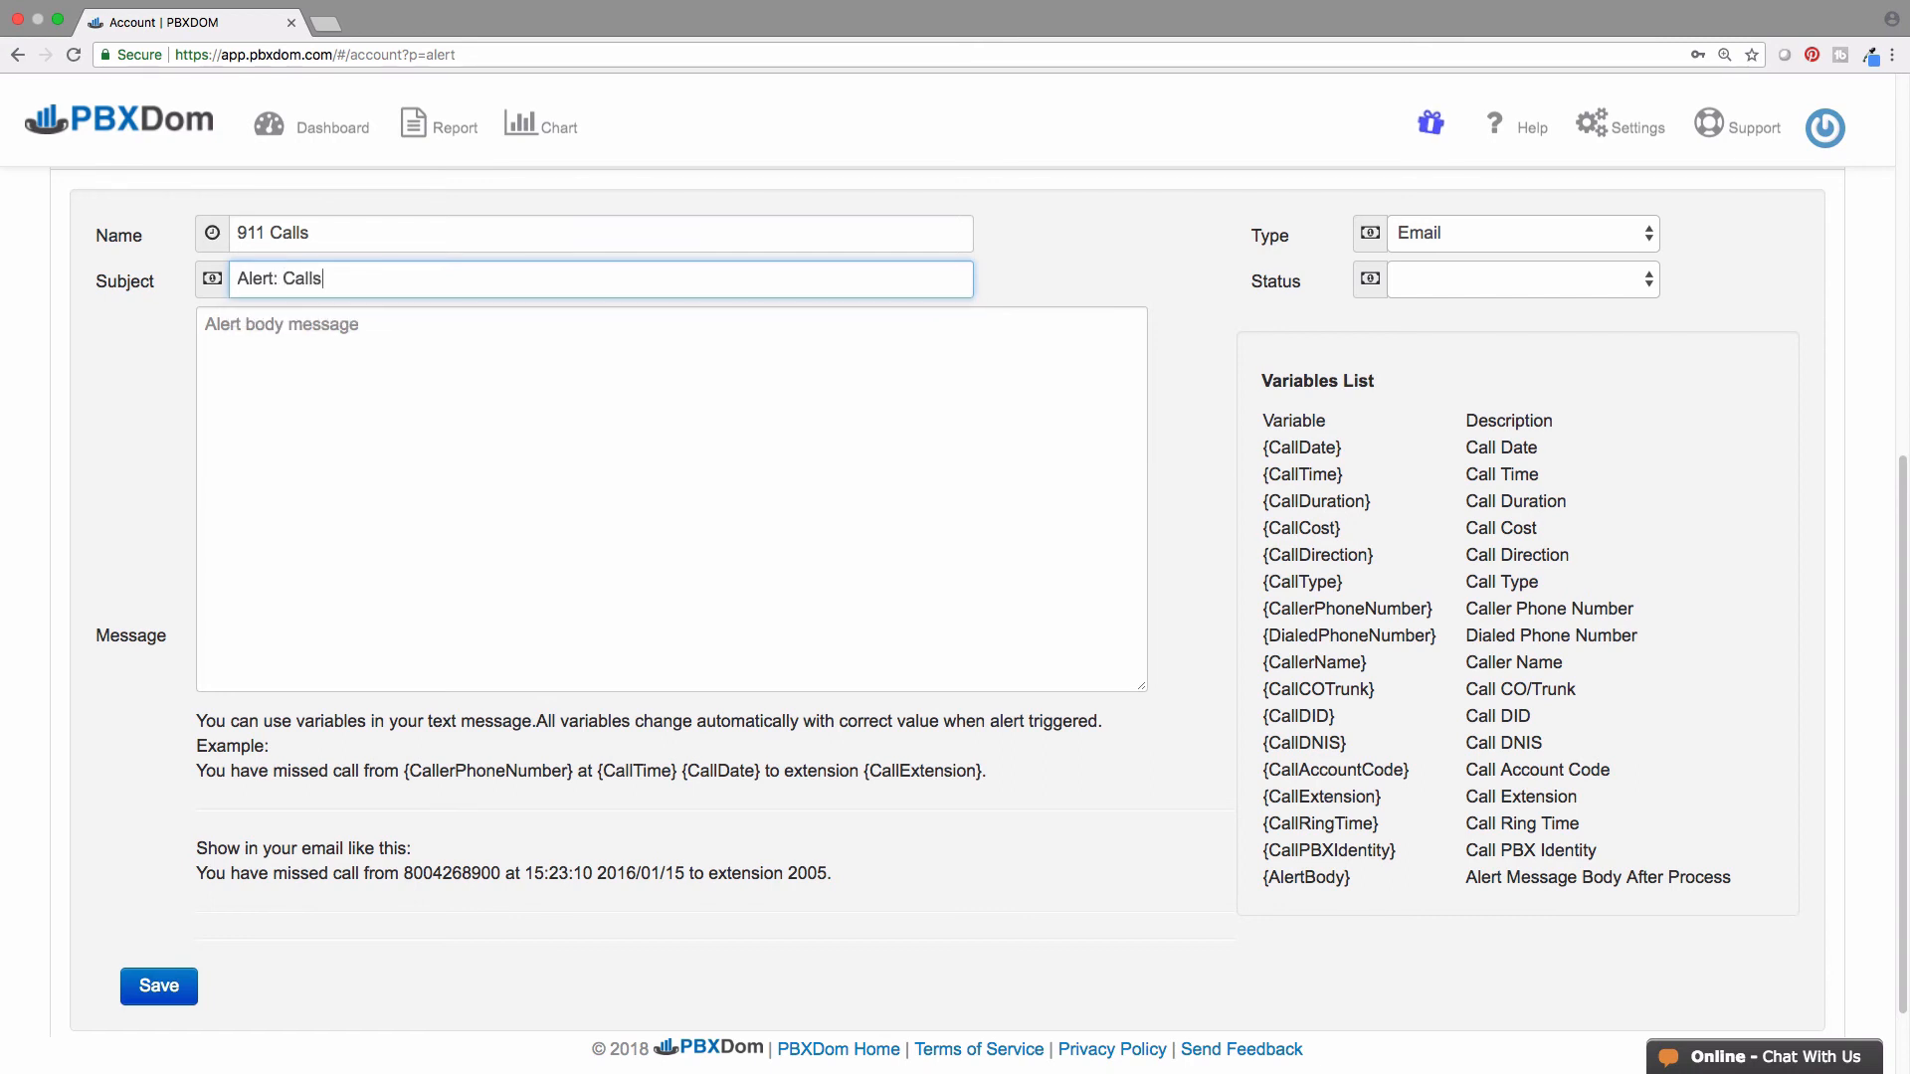
text( to 911)
- Set it to an Active Email alert, paste the emergency-call message, and save
click(1636, 236)
click(1637, 236)
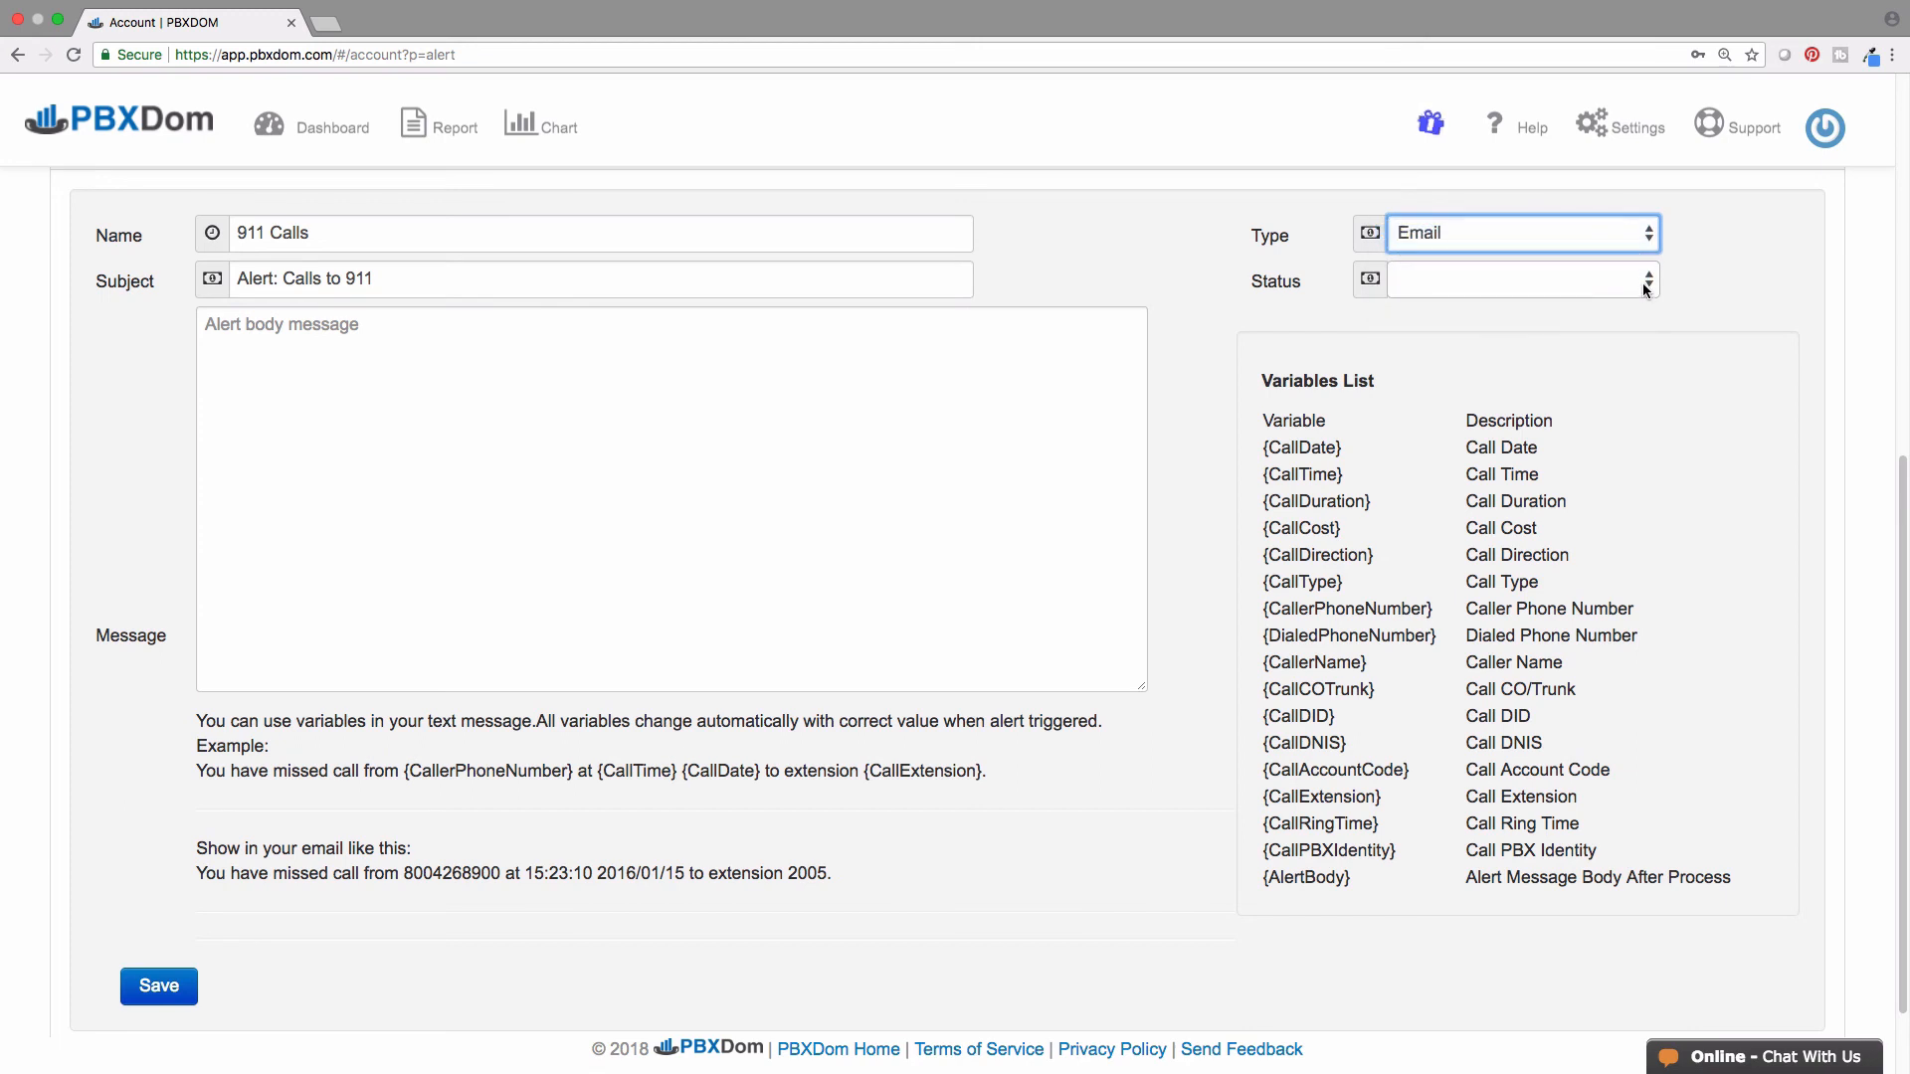
click(1637, 280)
click(1637, 323)
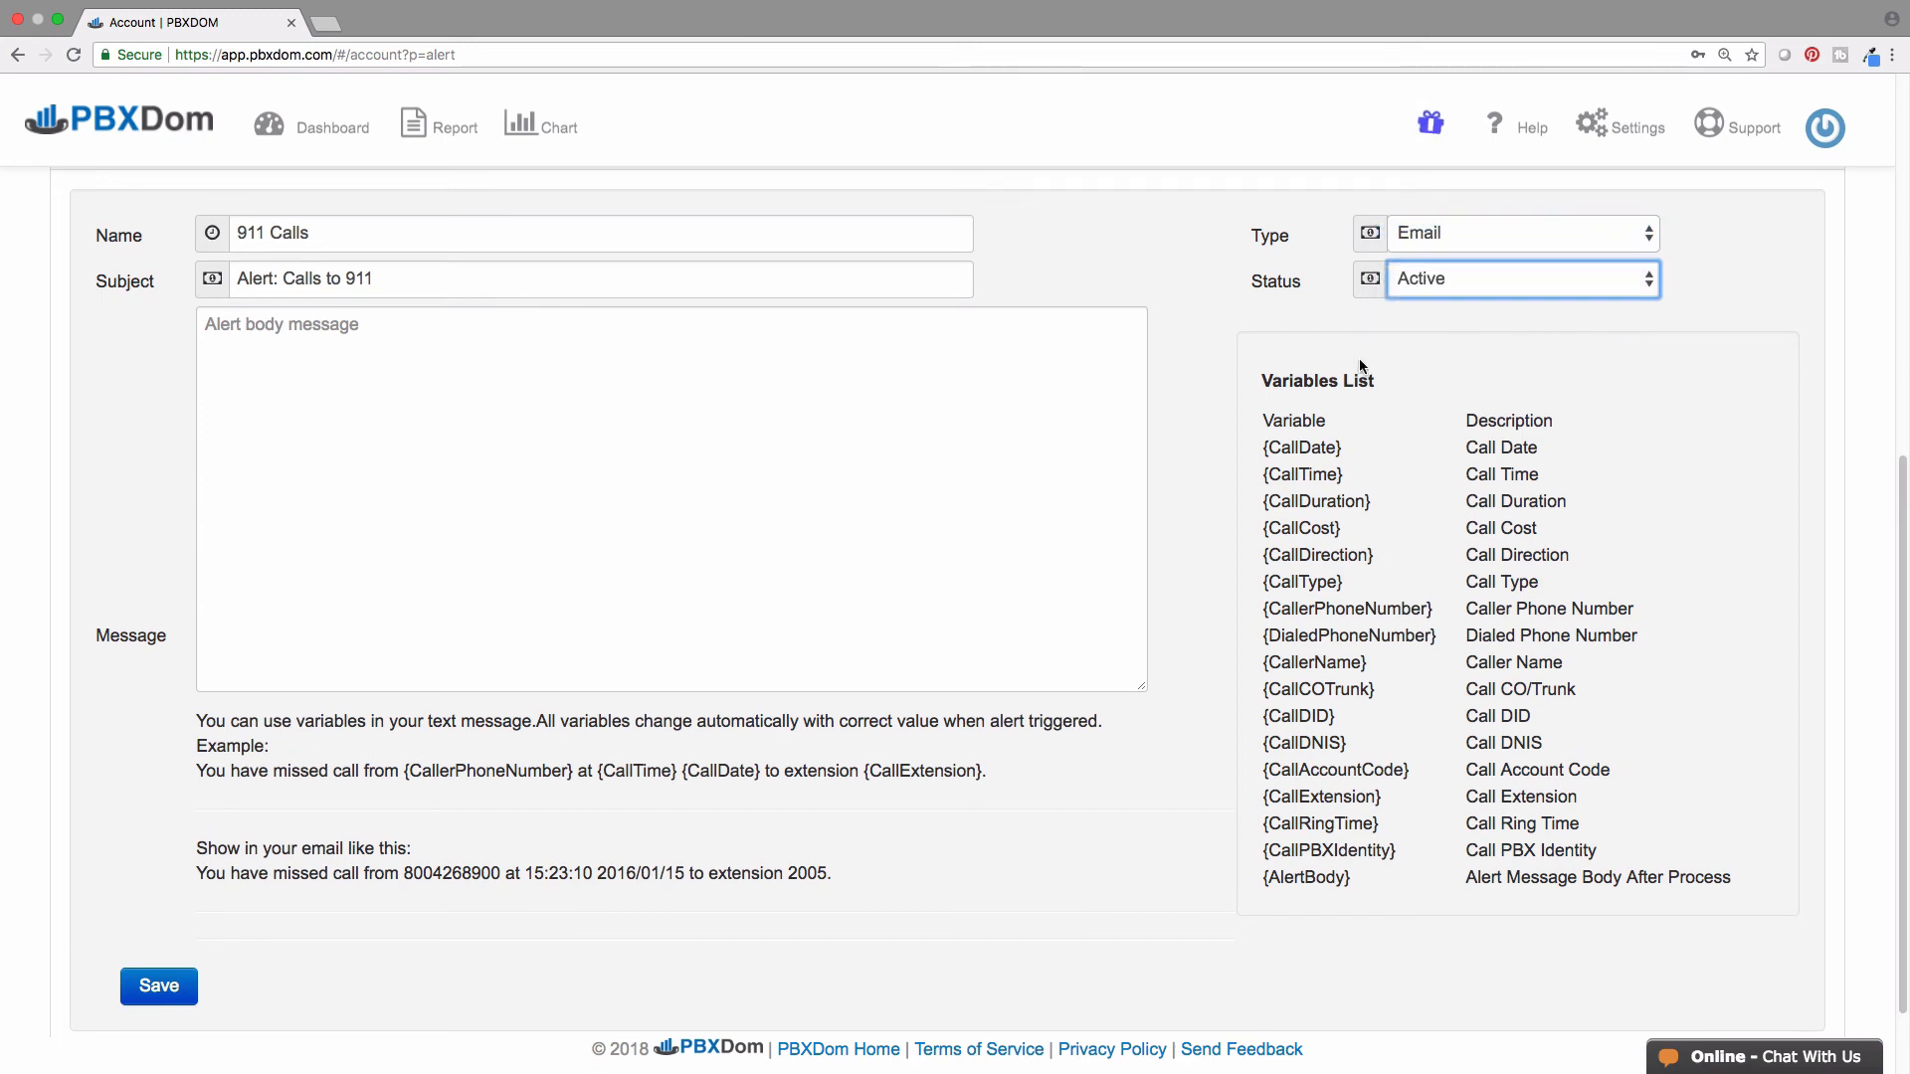
click(1102, 333)
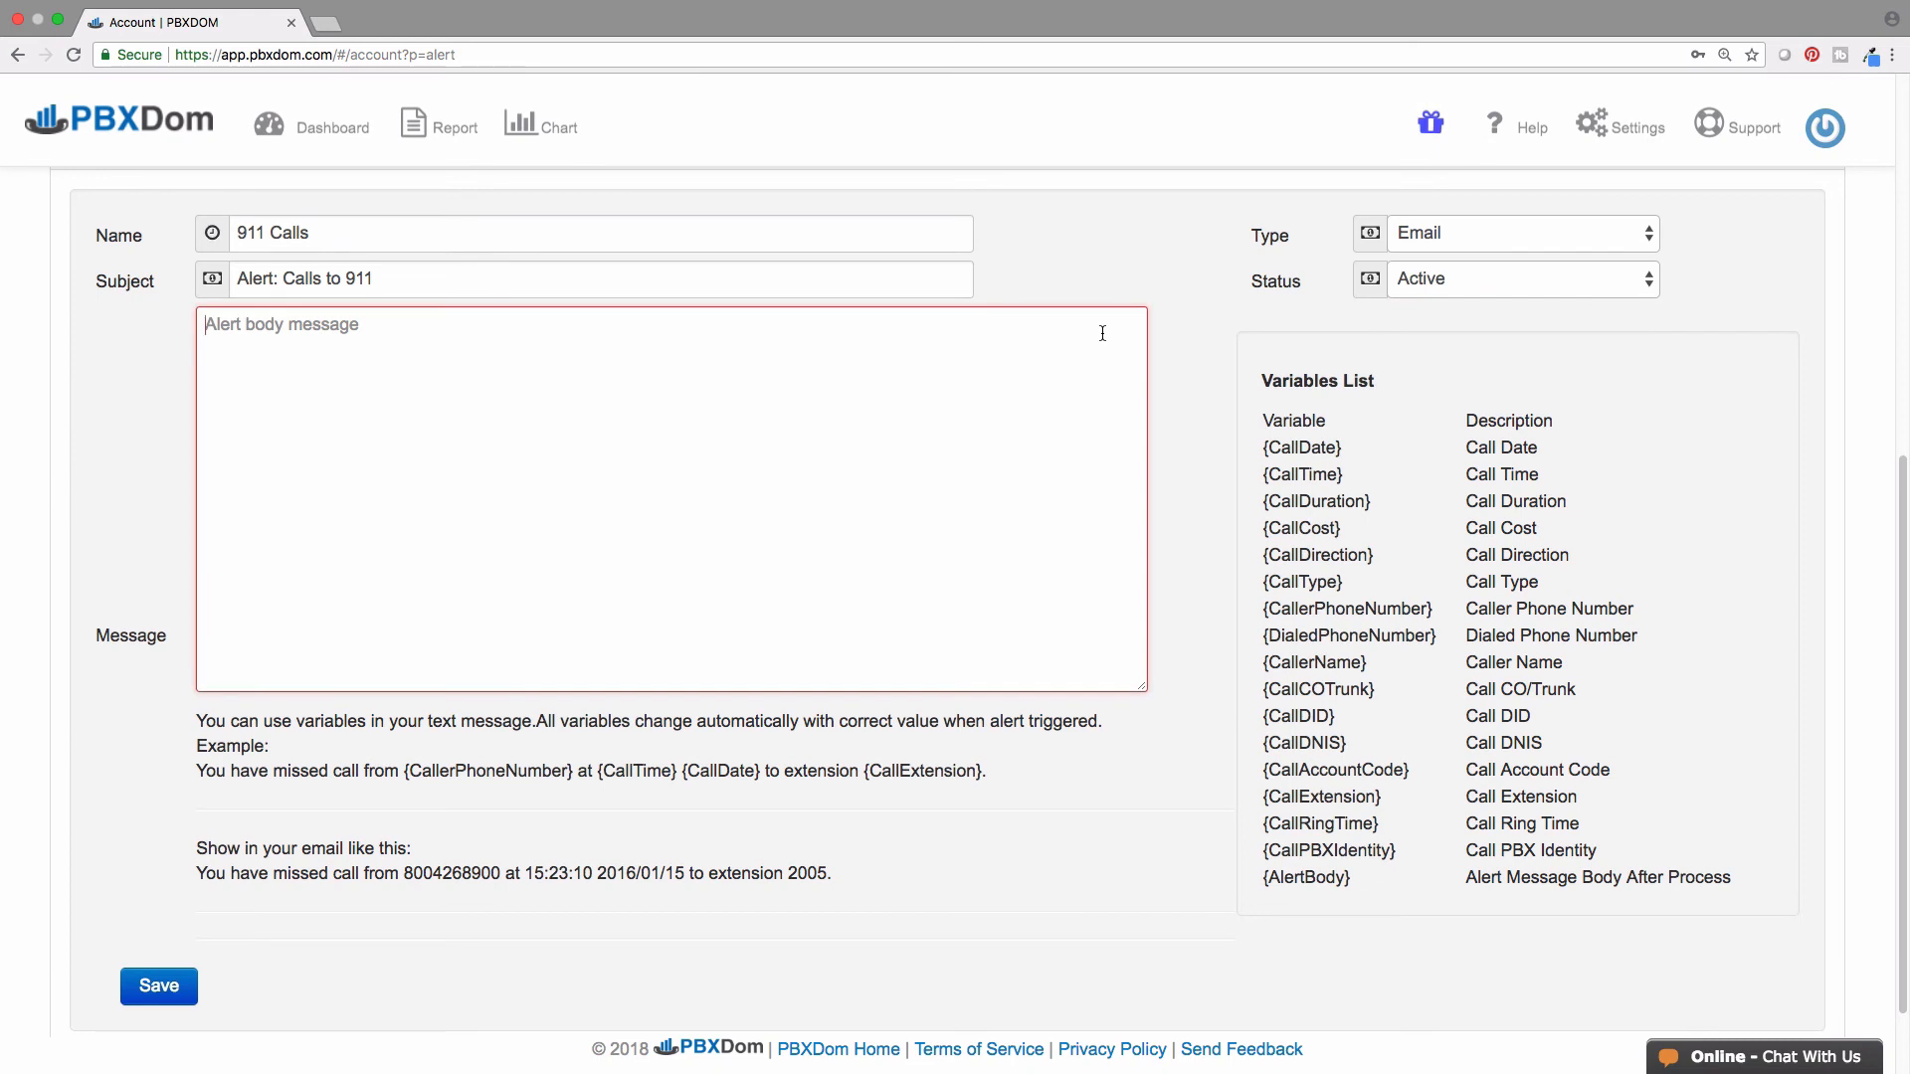
text(Emergency calls made to 911 from extension {CallExtension} at {CallTime} {CallDate}.)
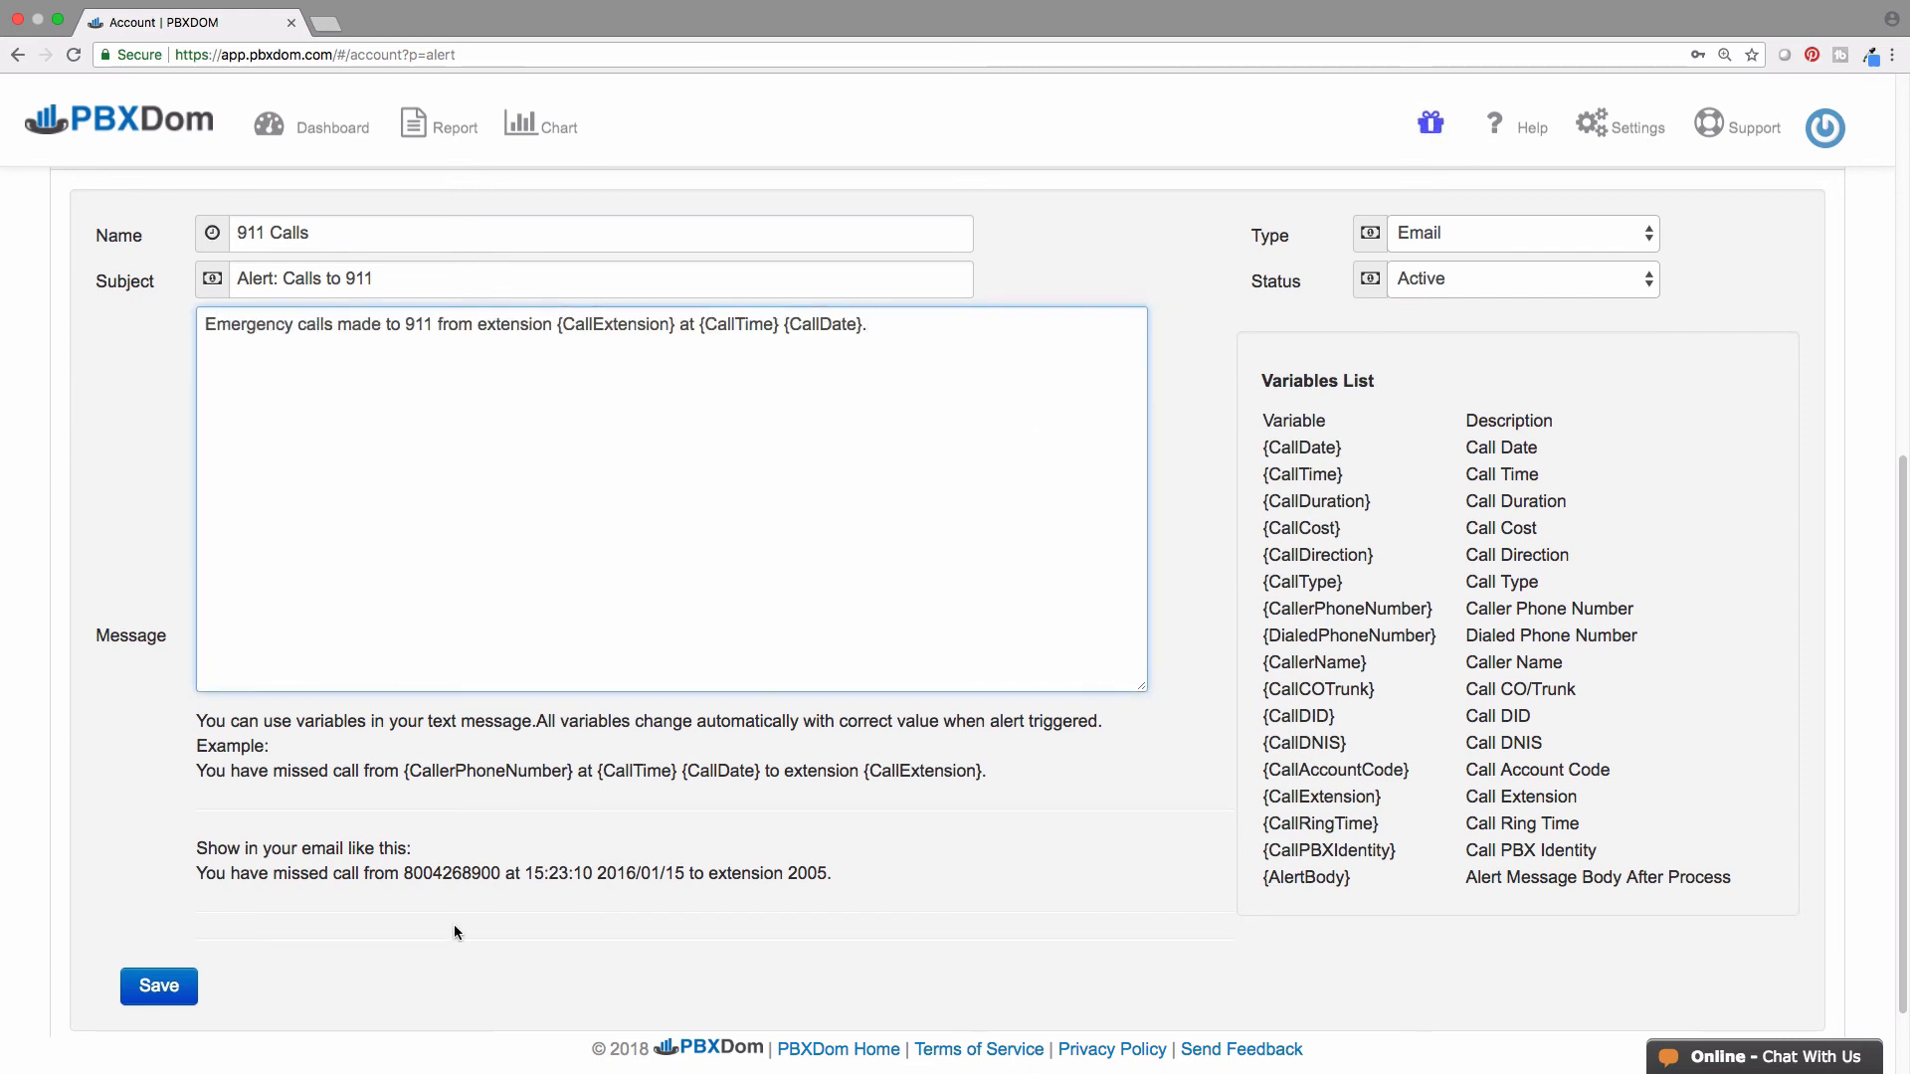
click(136, 991)
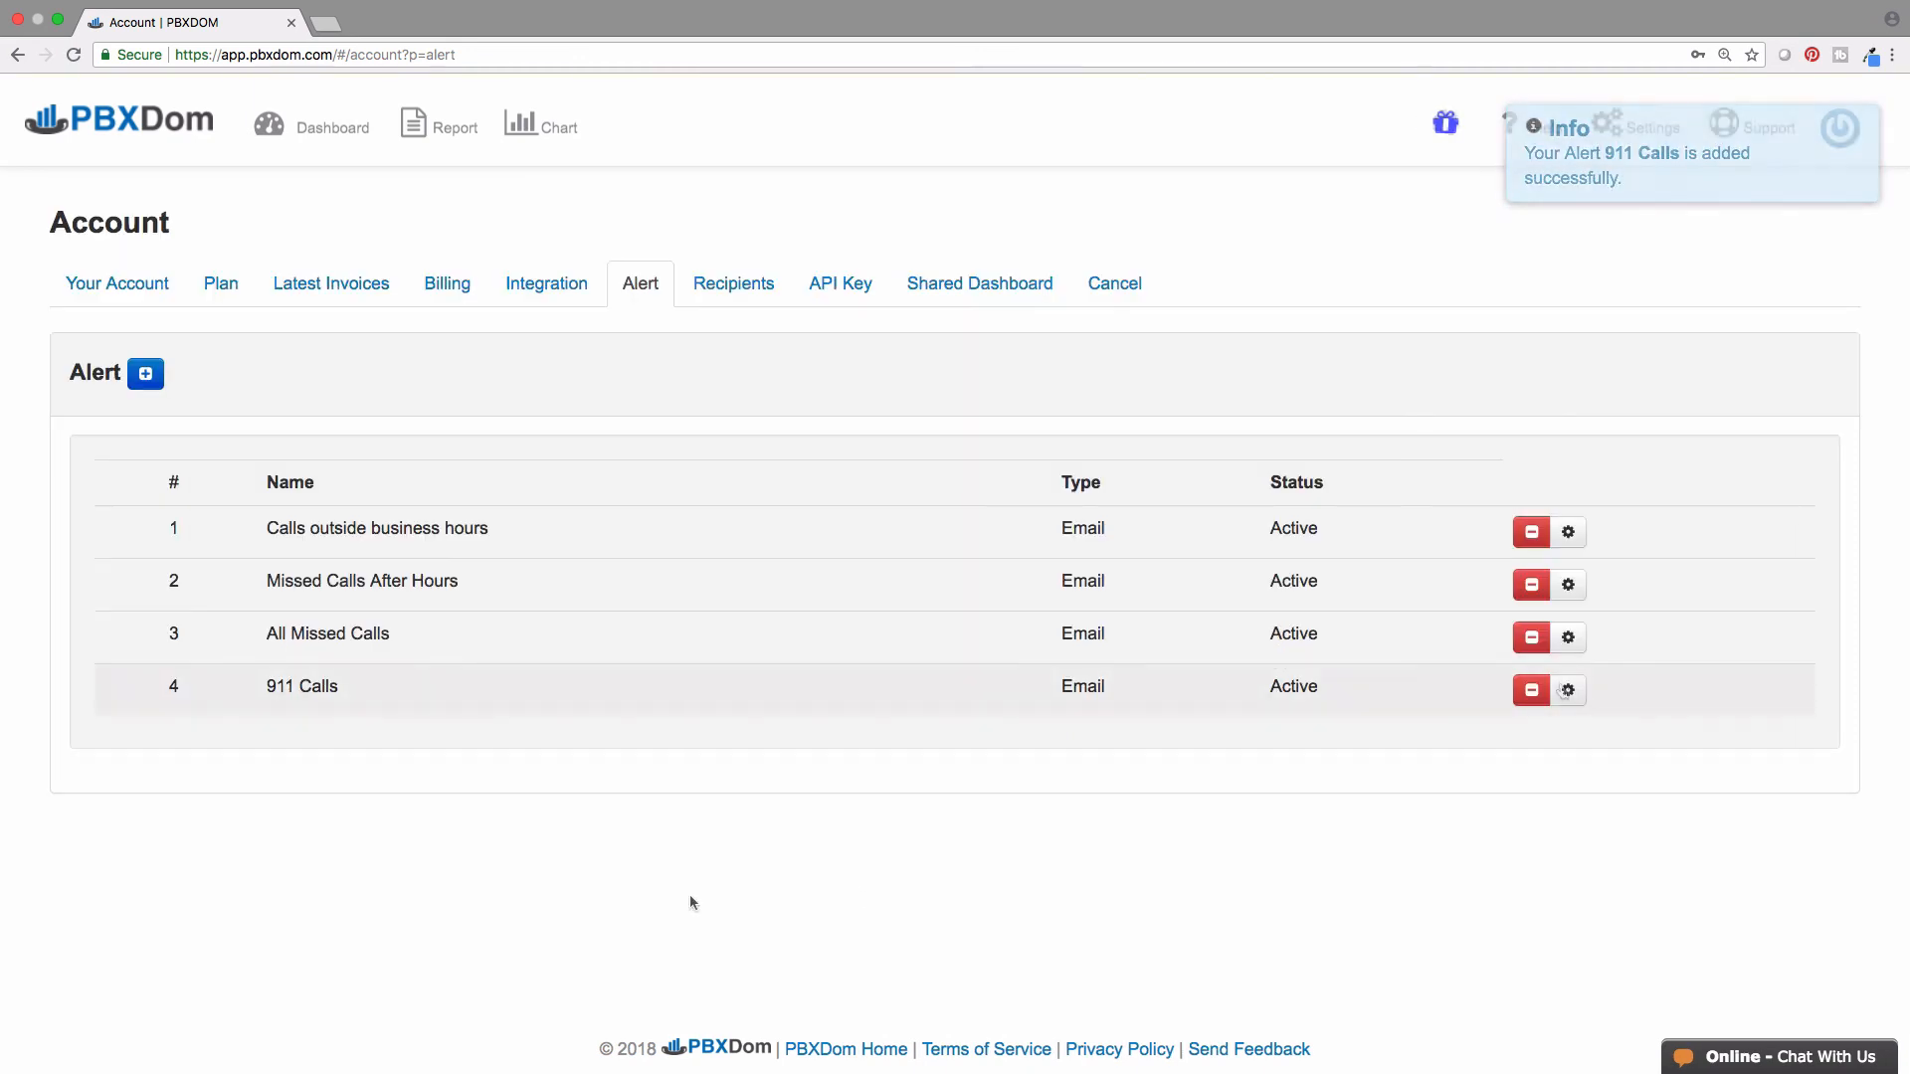
- Add a contact as an email recipient on the 911 Calls alert and save it
click(1567, 691)
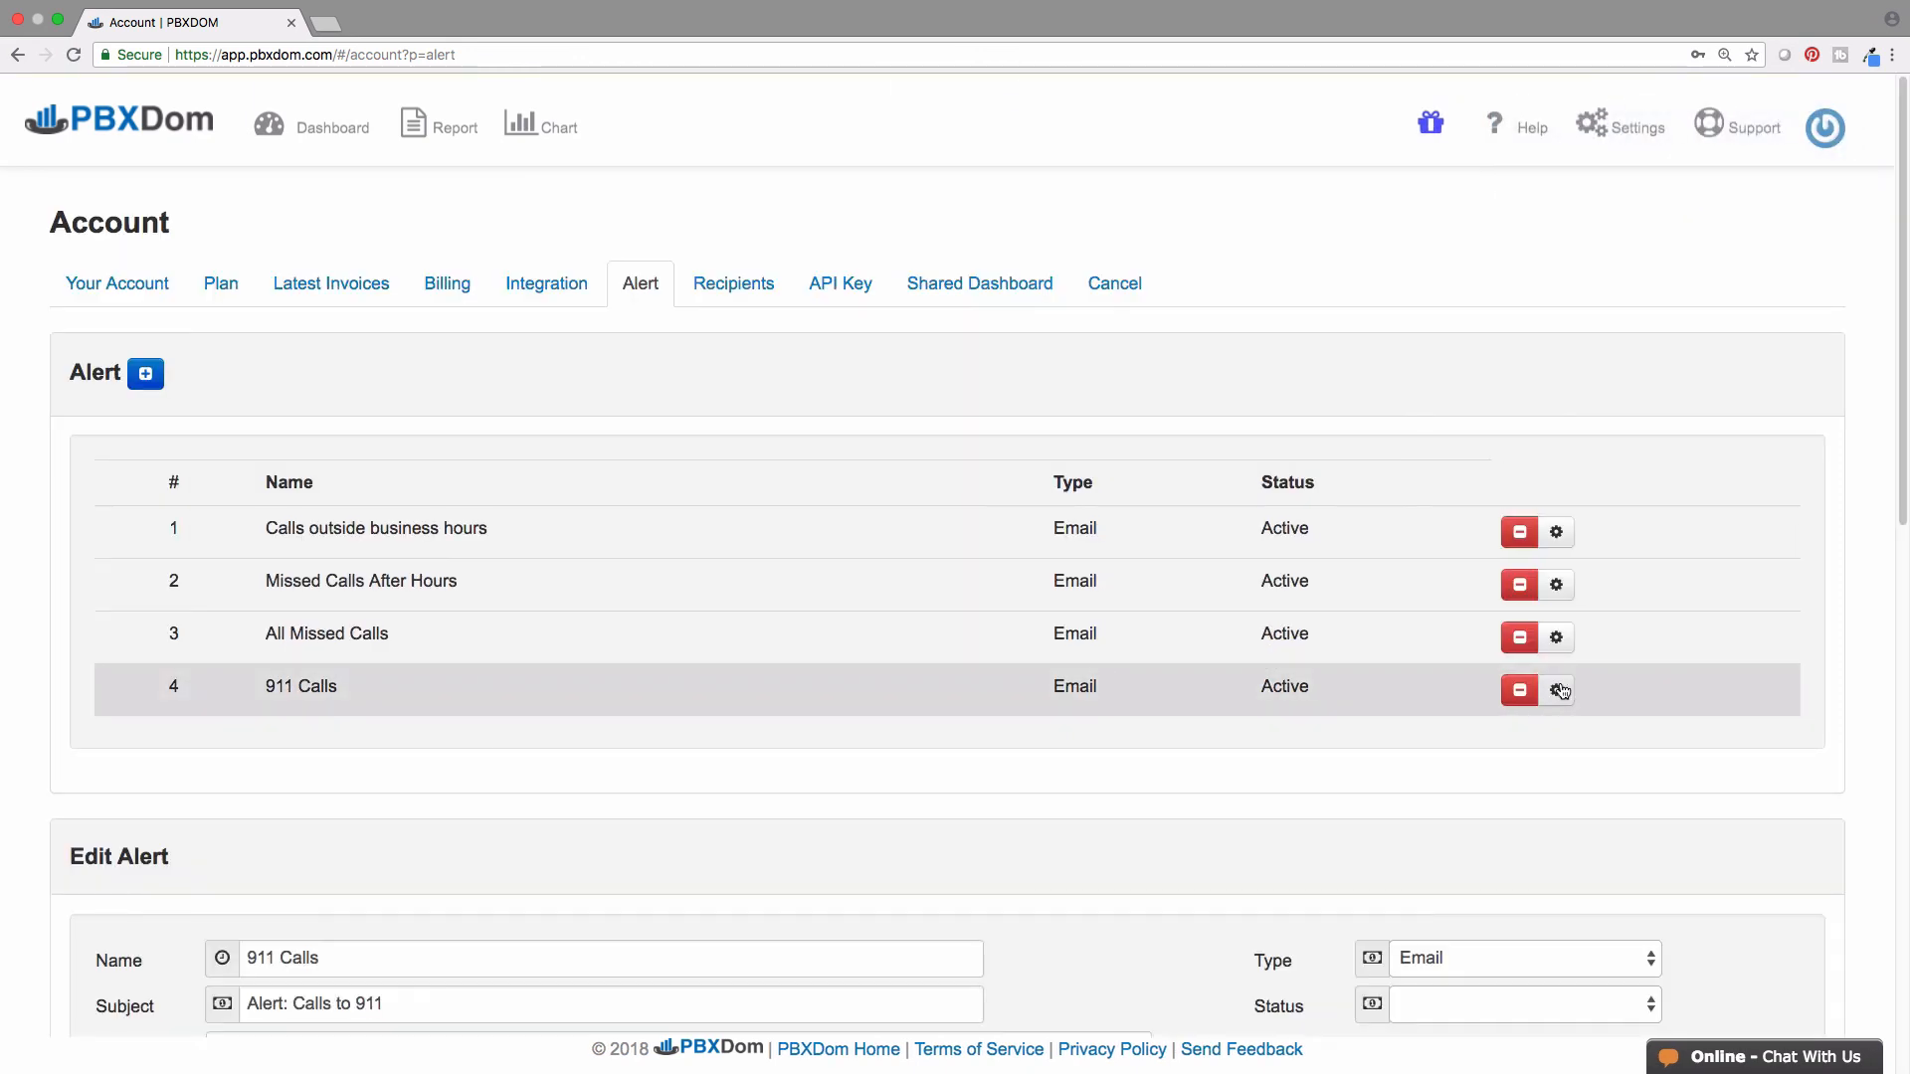
drag(1904, 472, 1880, 923)
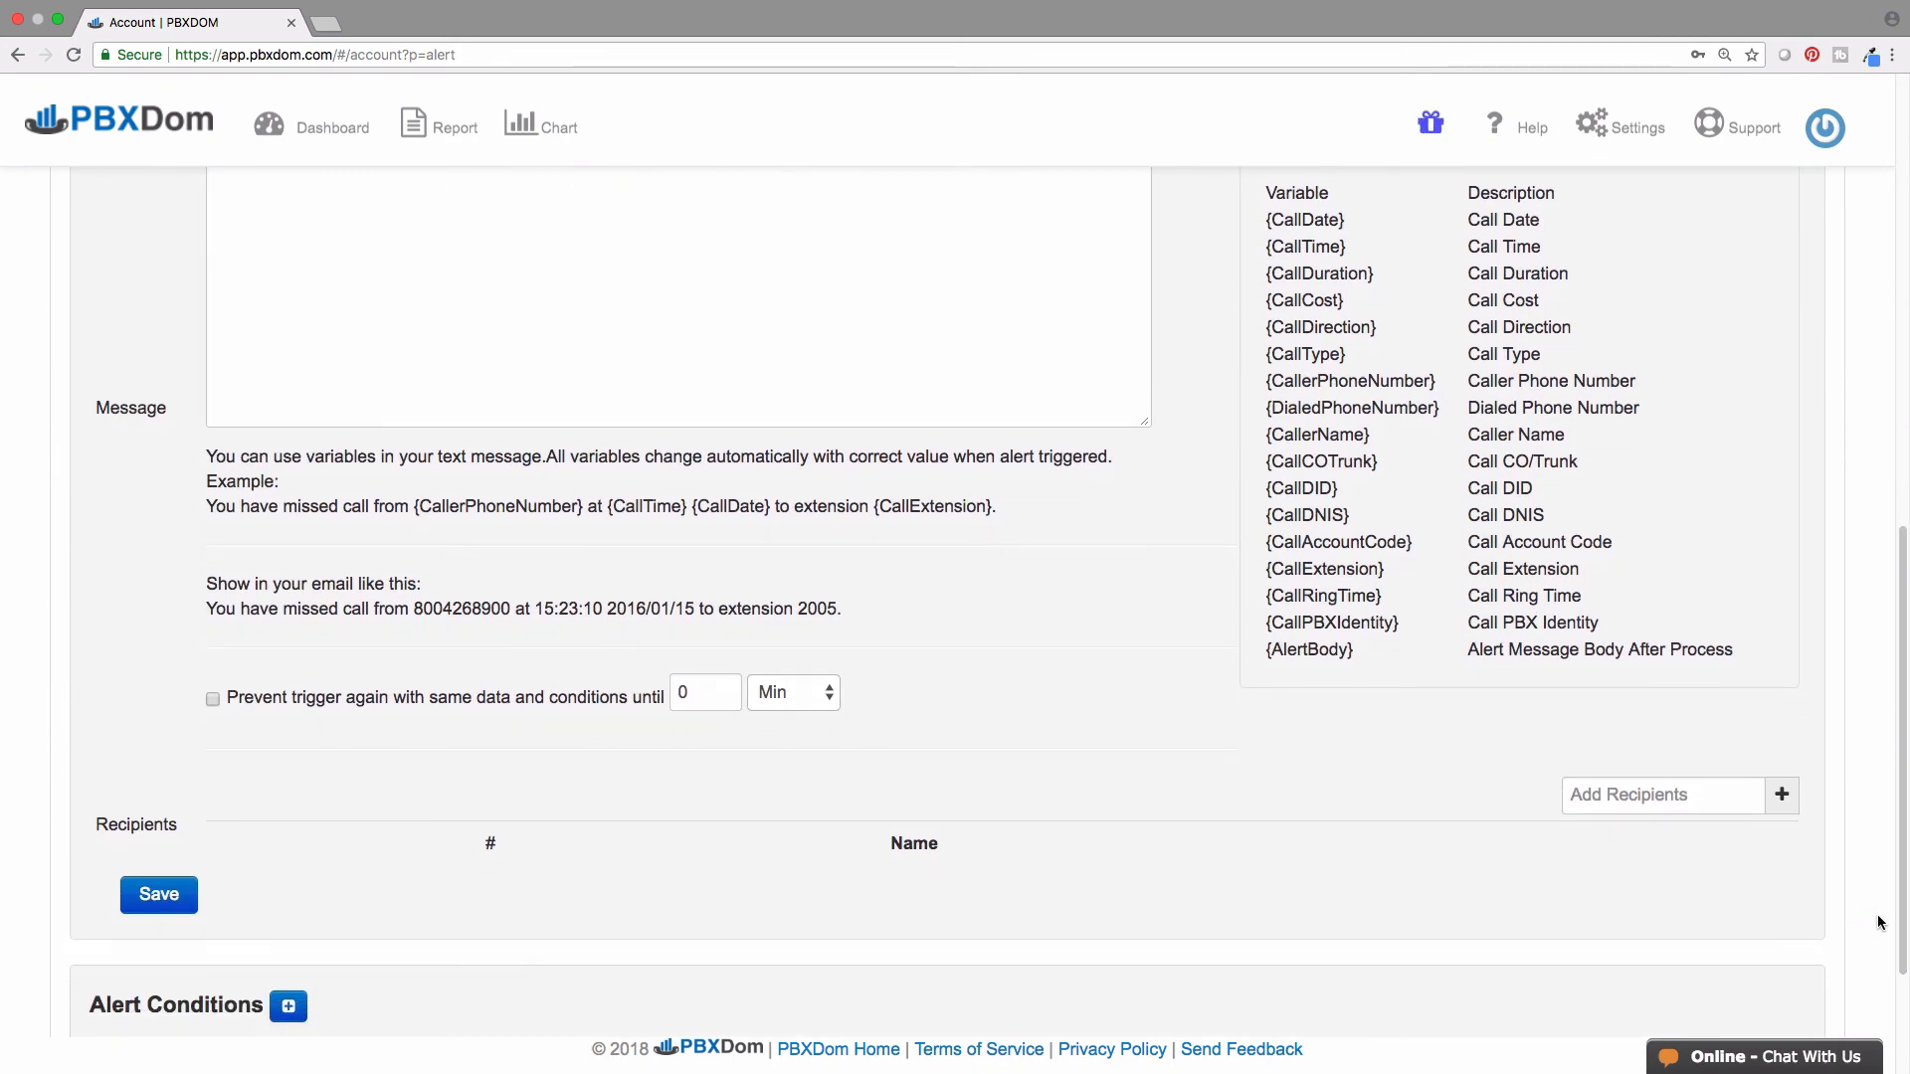
click(1783, 794)
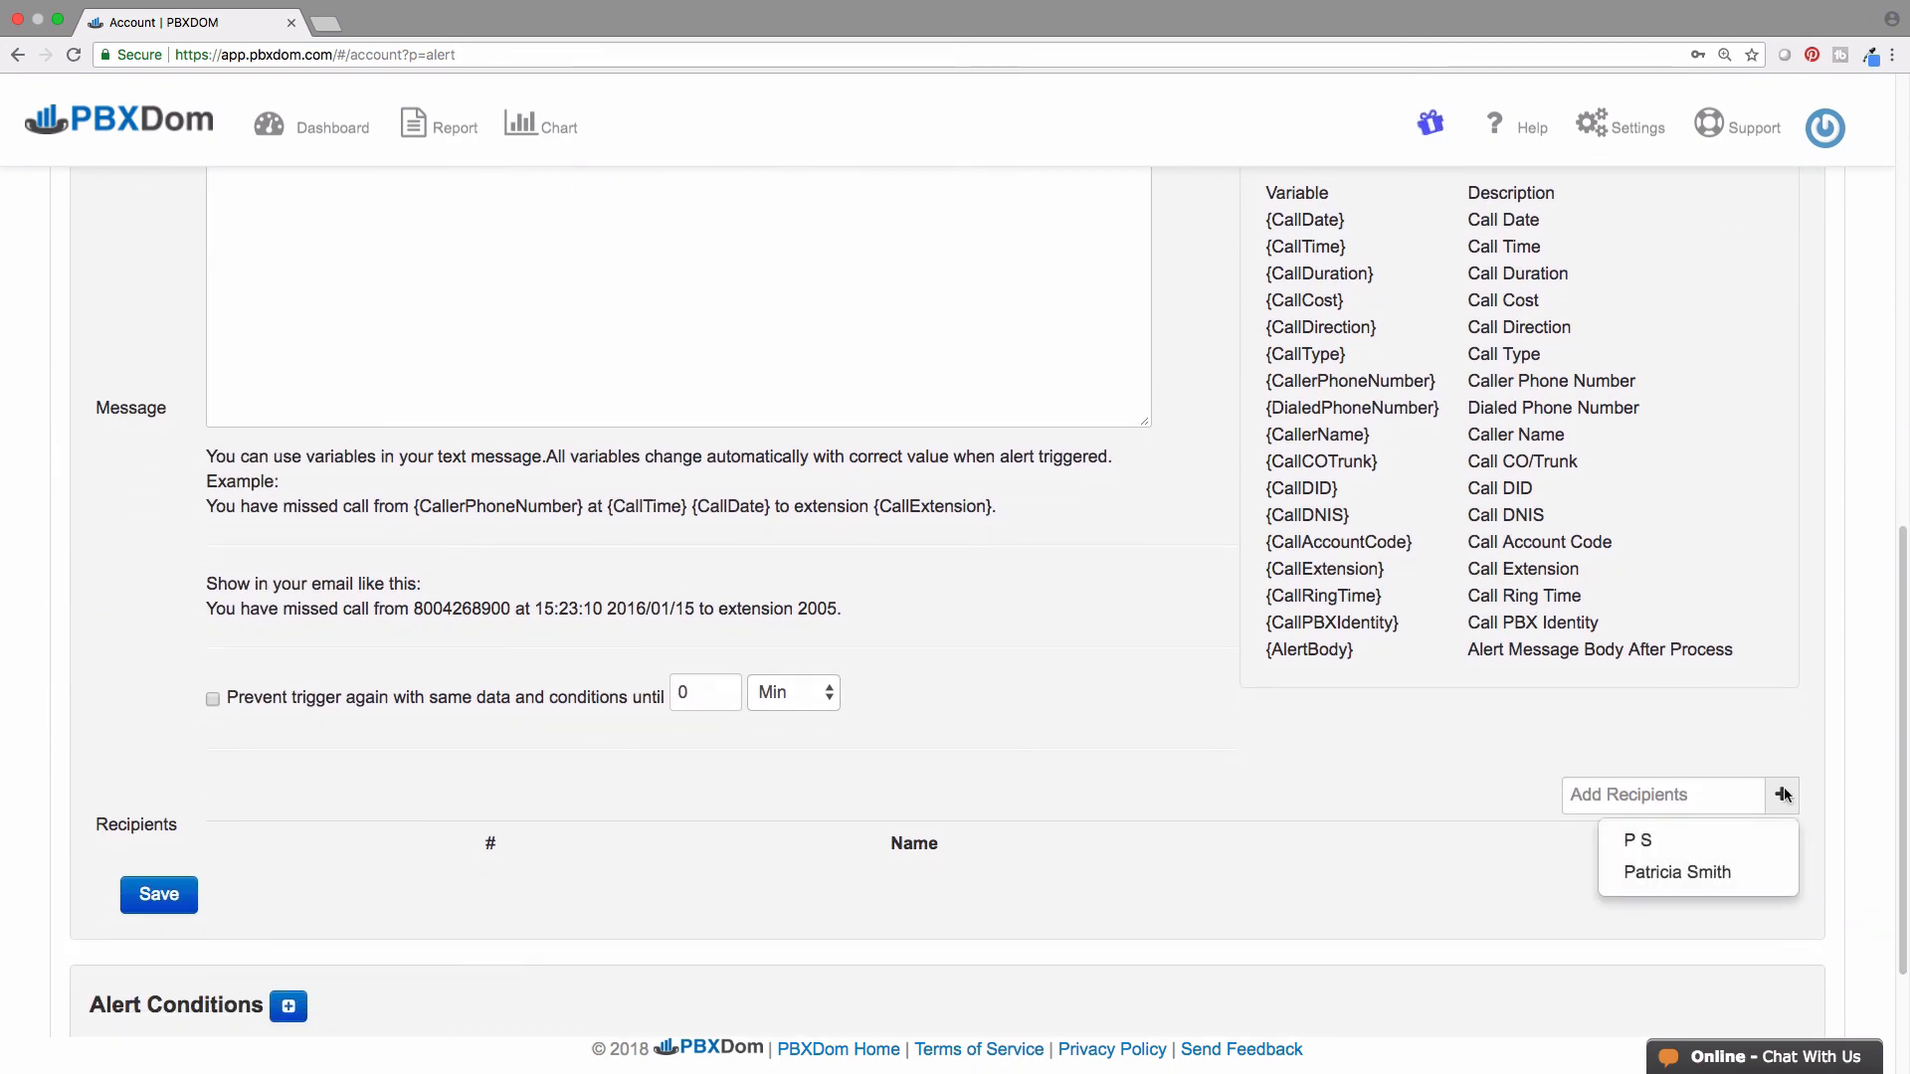
click(1729, 871)
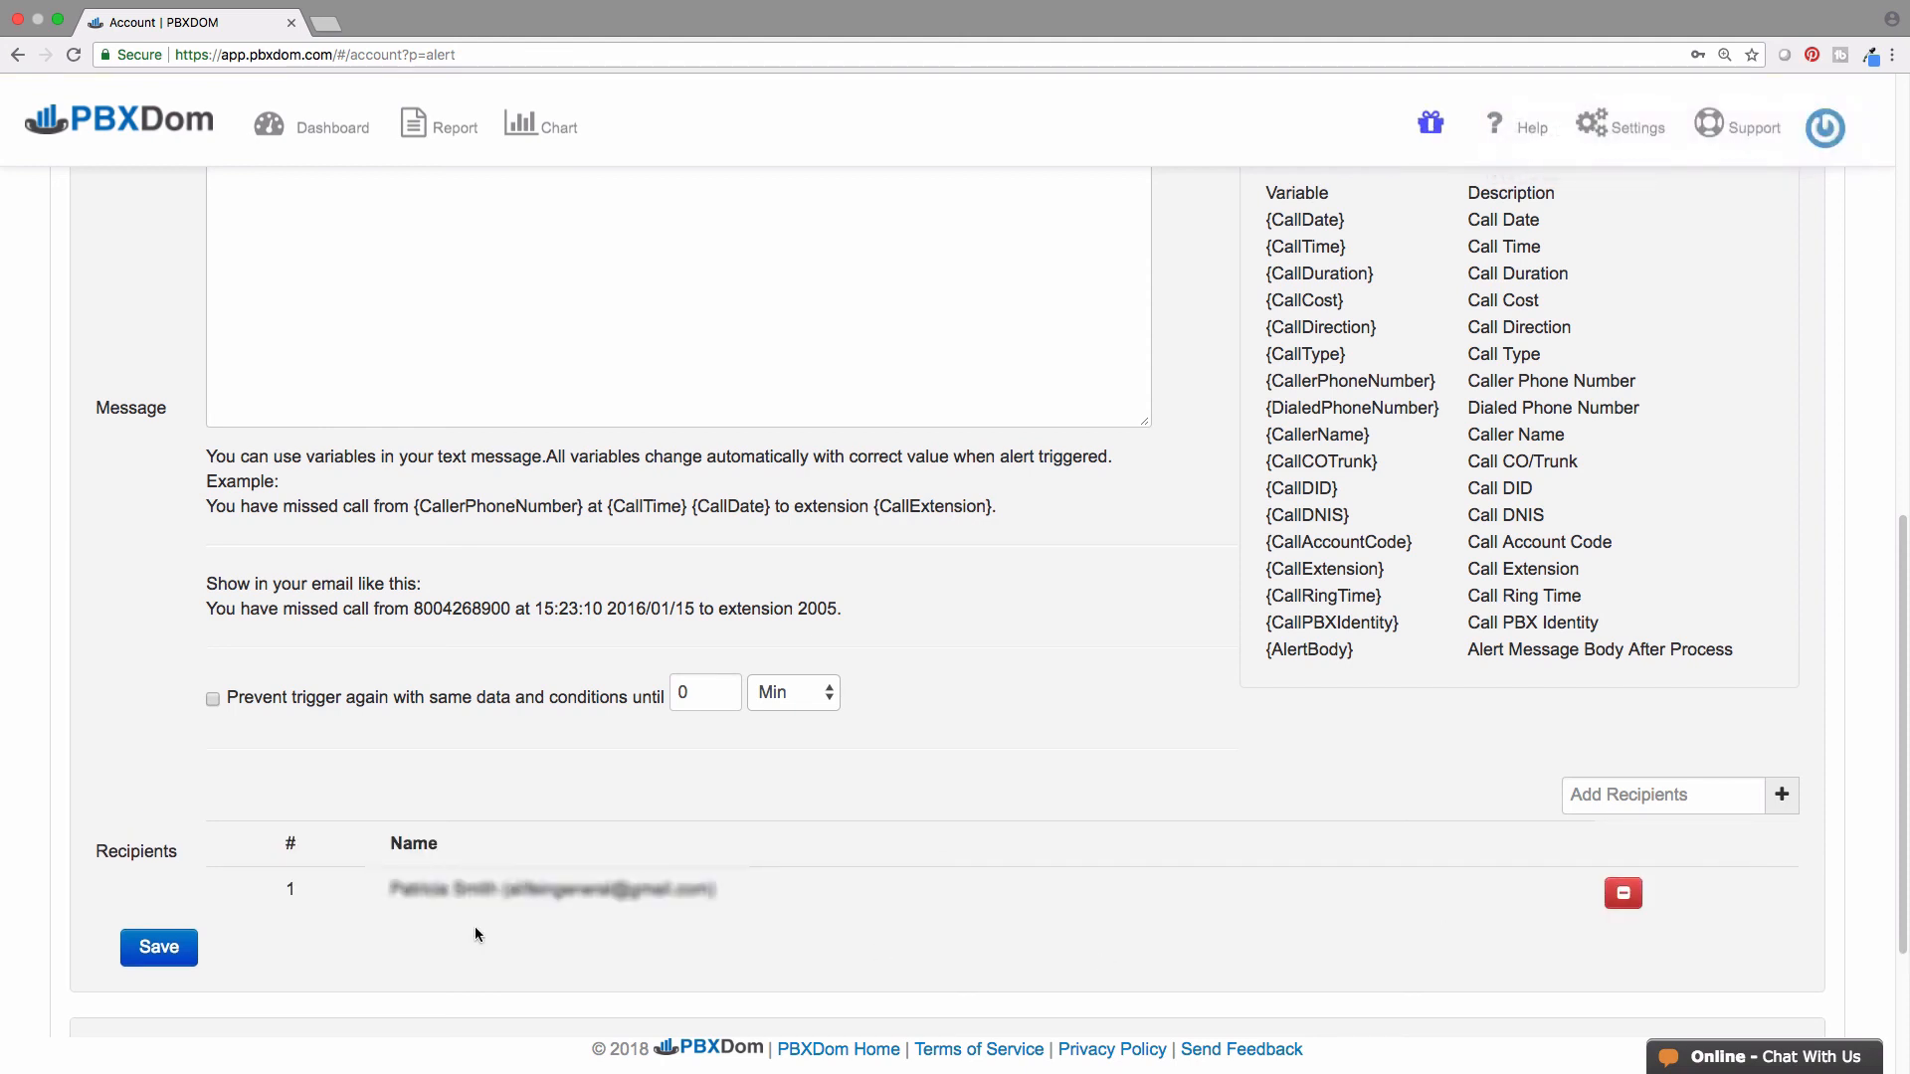
click(162, 948)
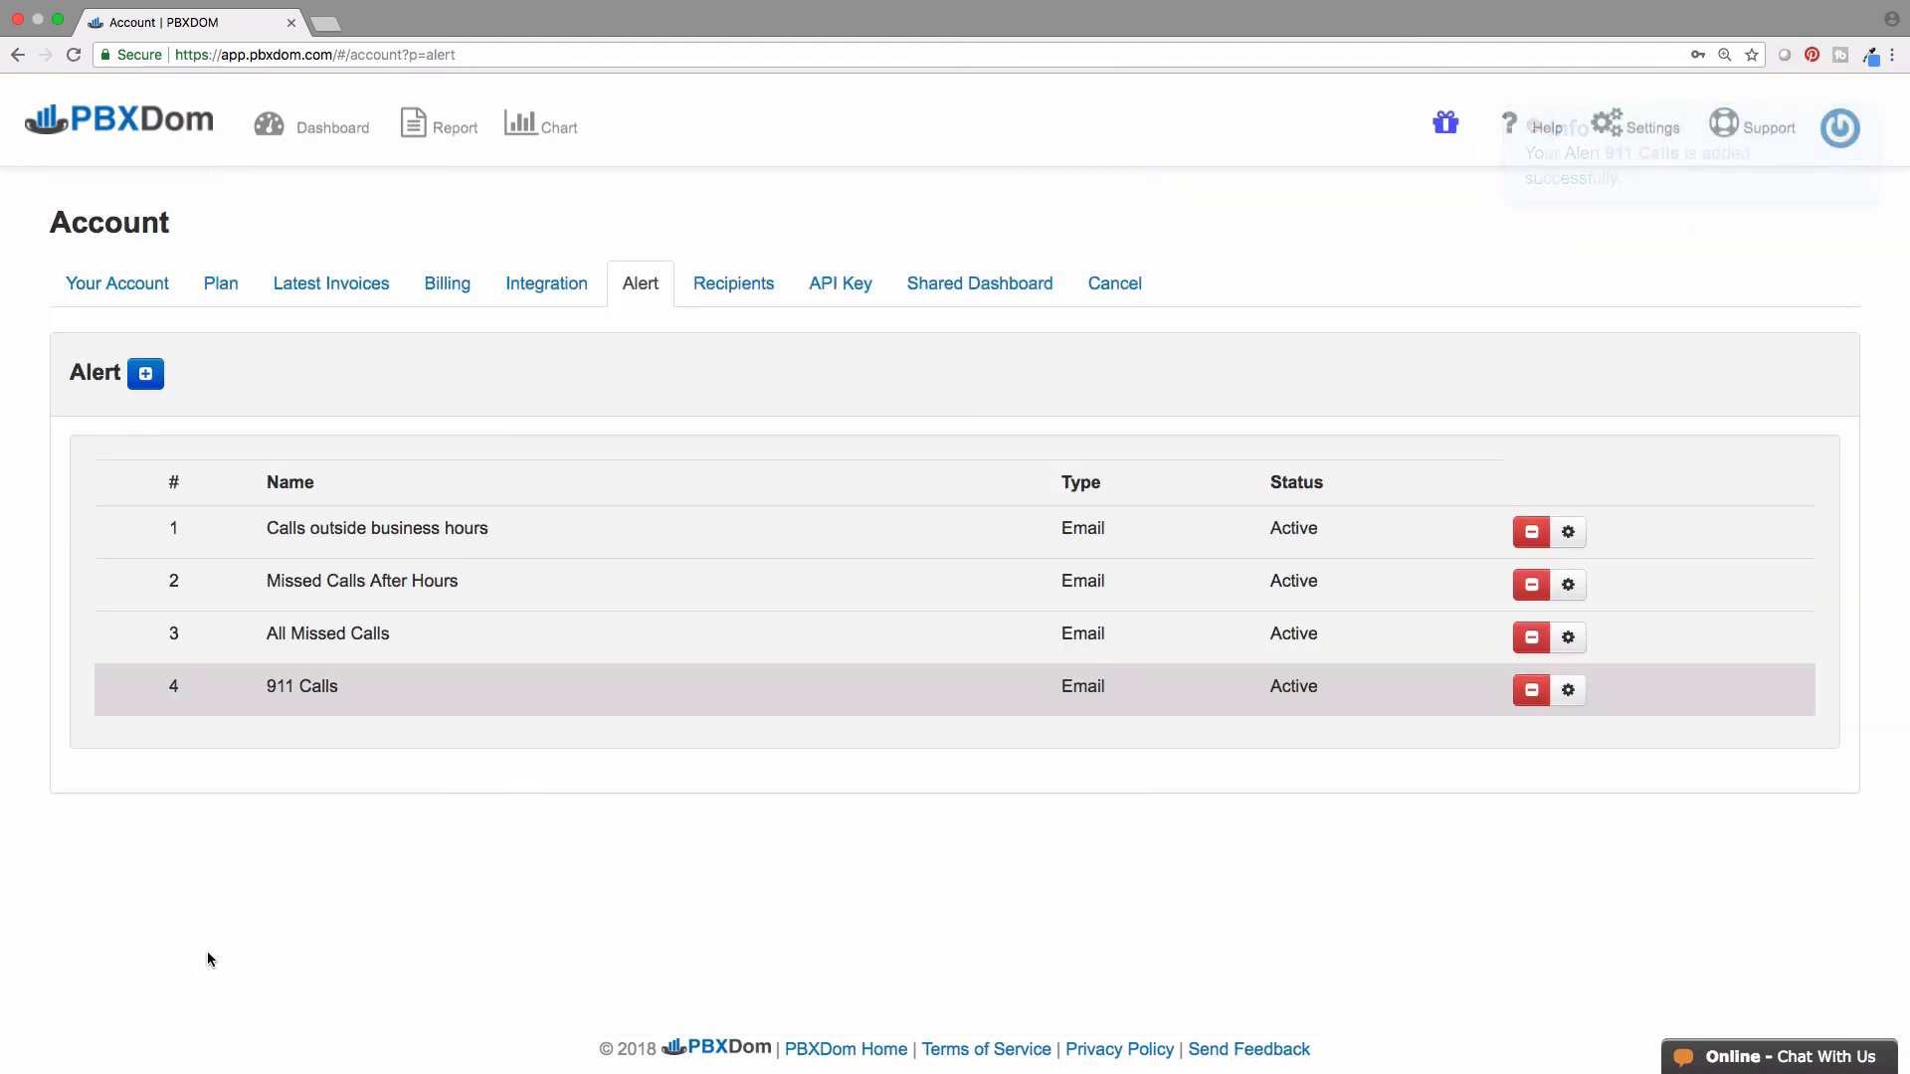
- Add a Call Direction 'Number exactly than' 1 condition to the 911 Calls alert
click(1568, 689)
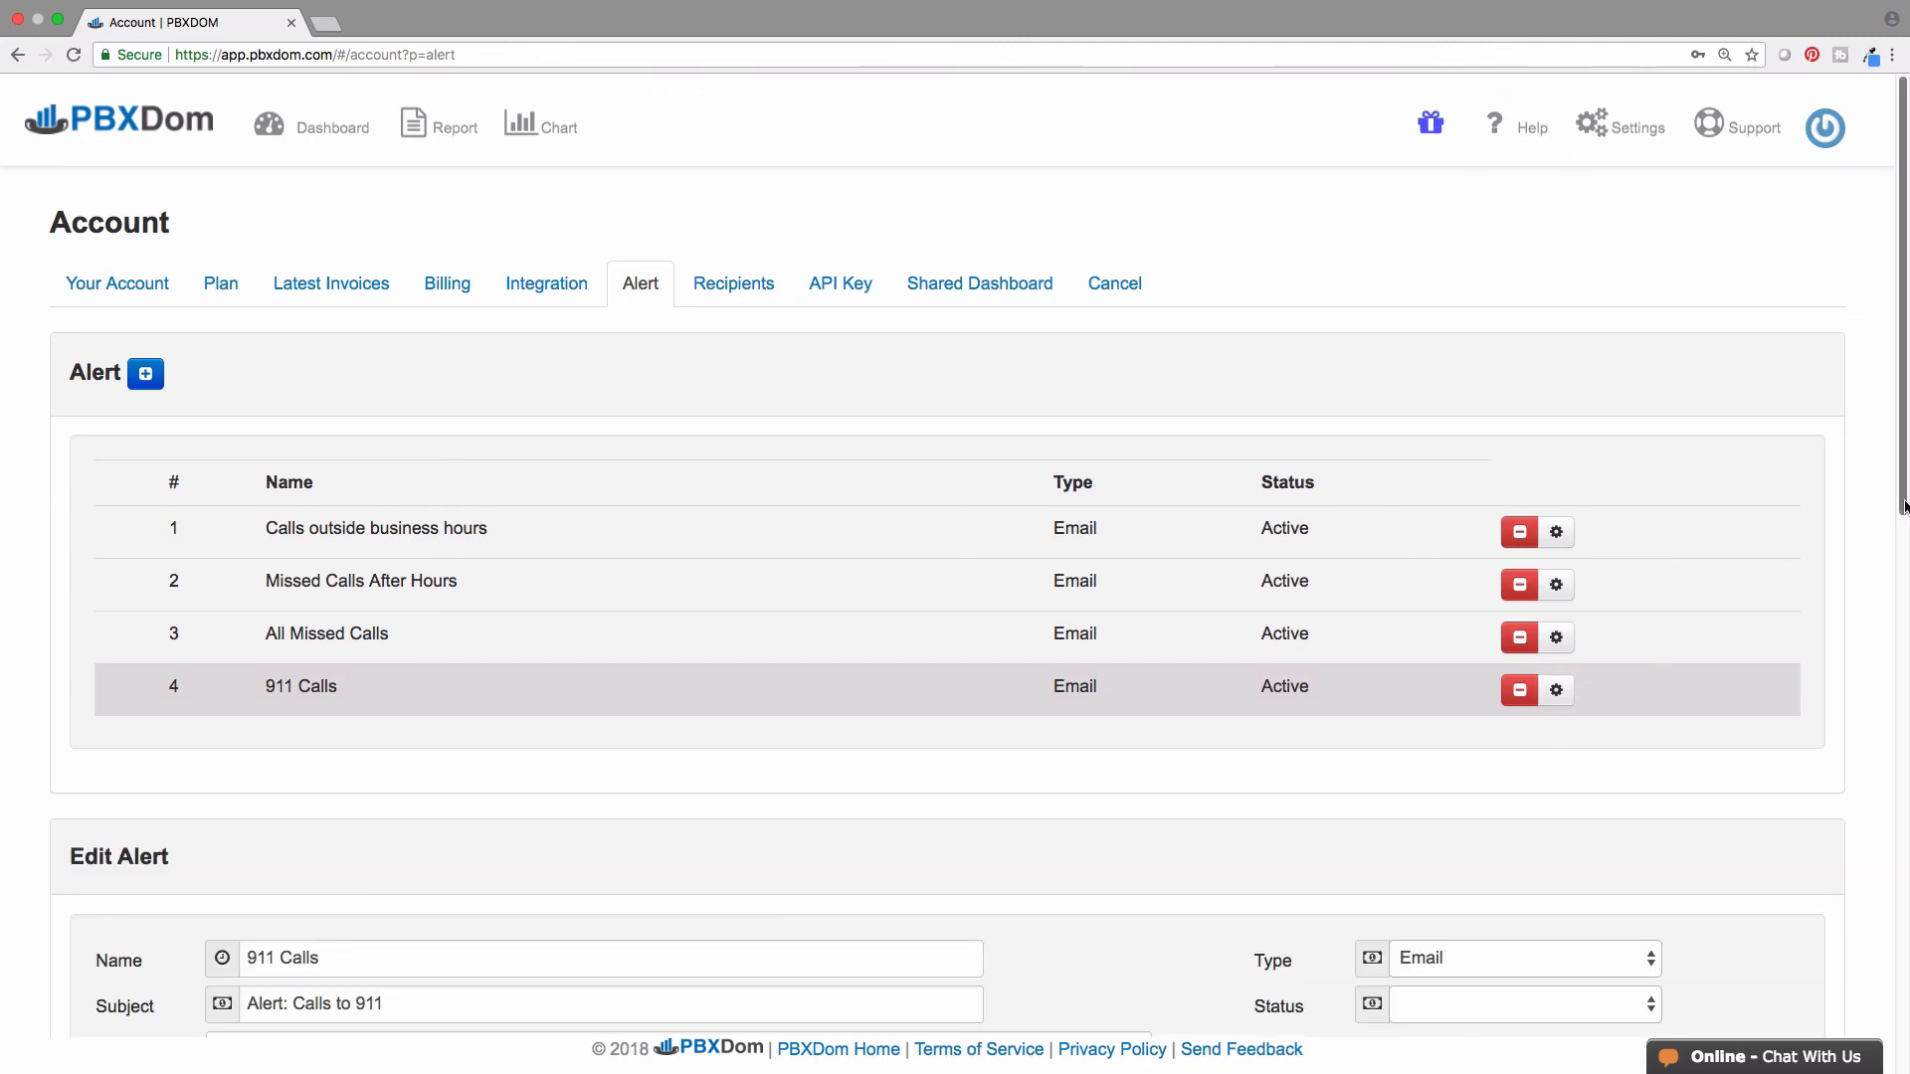
drag(1904, 506, 1900, 1020)
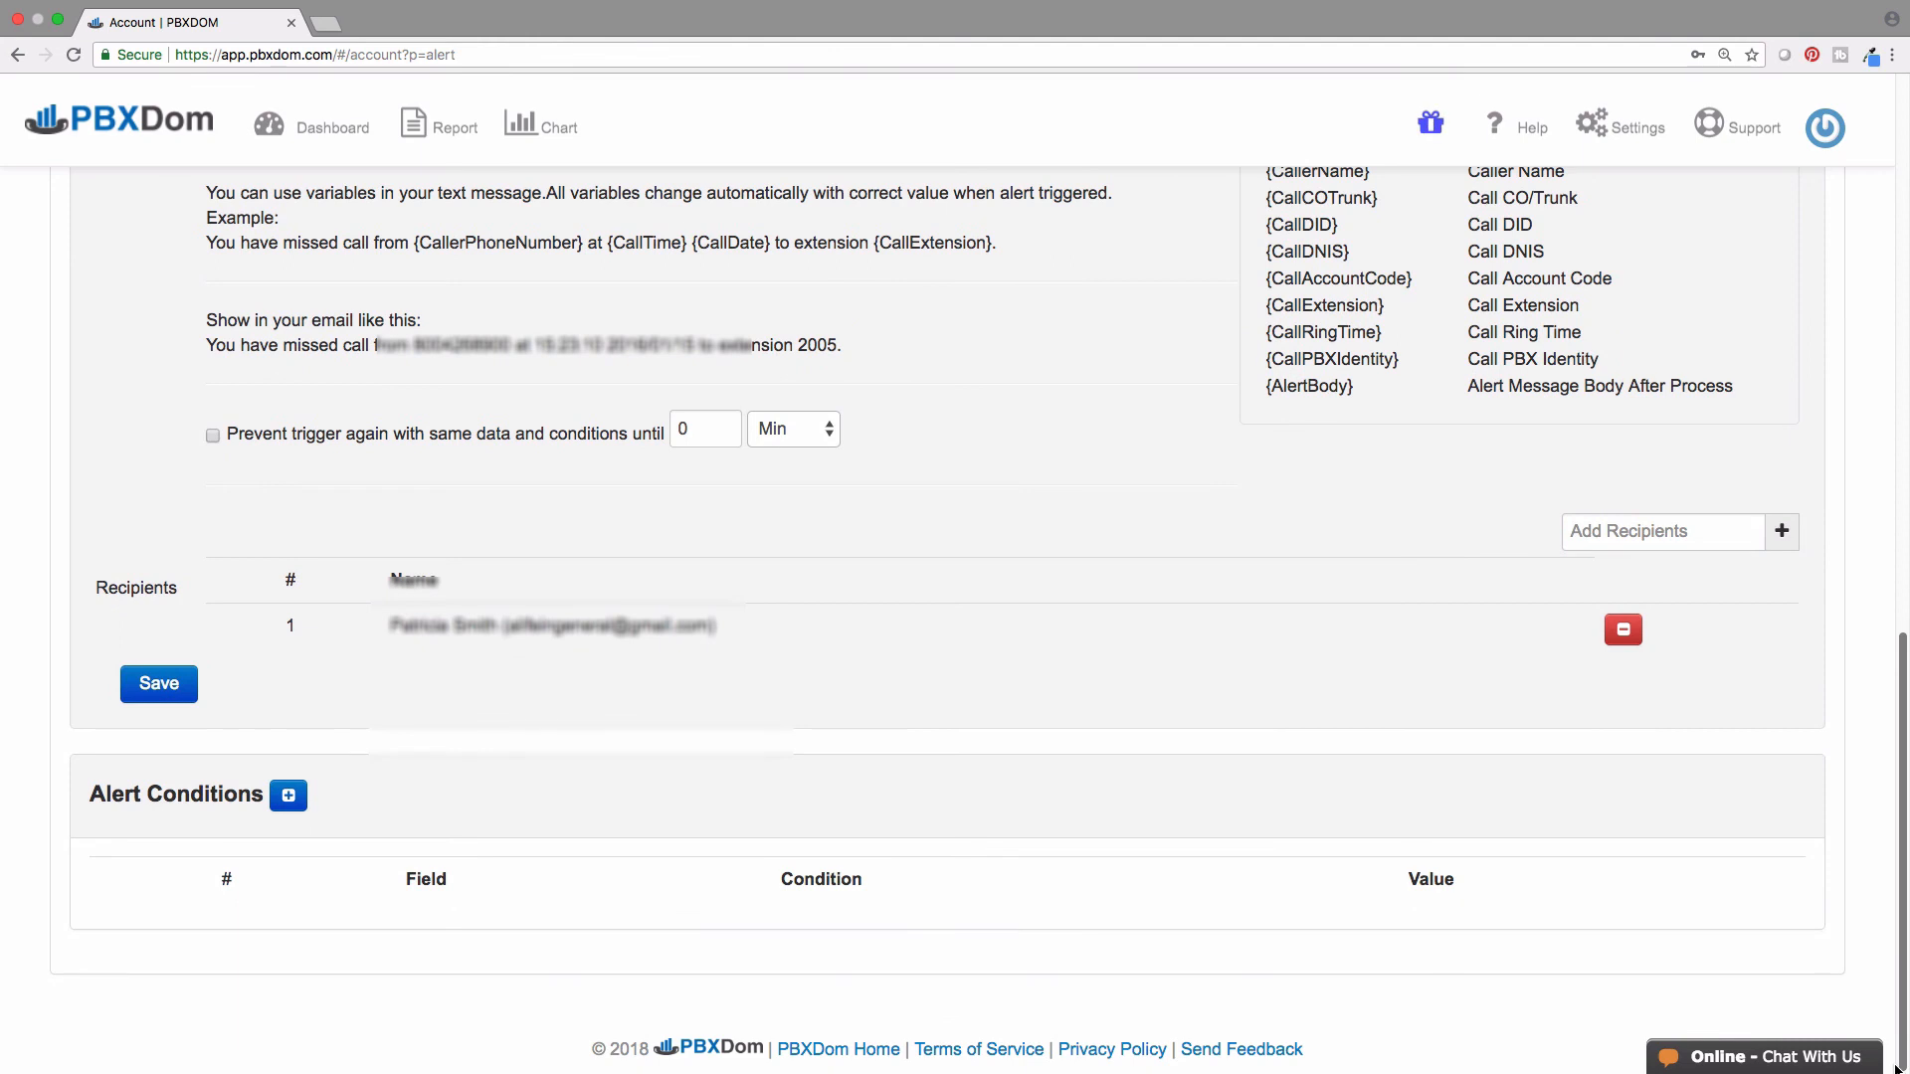
click(286, 795)
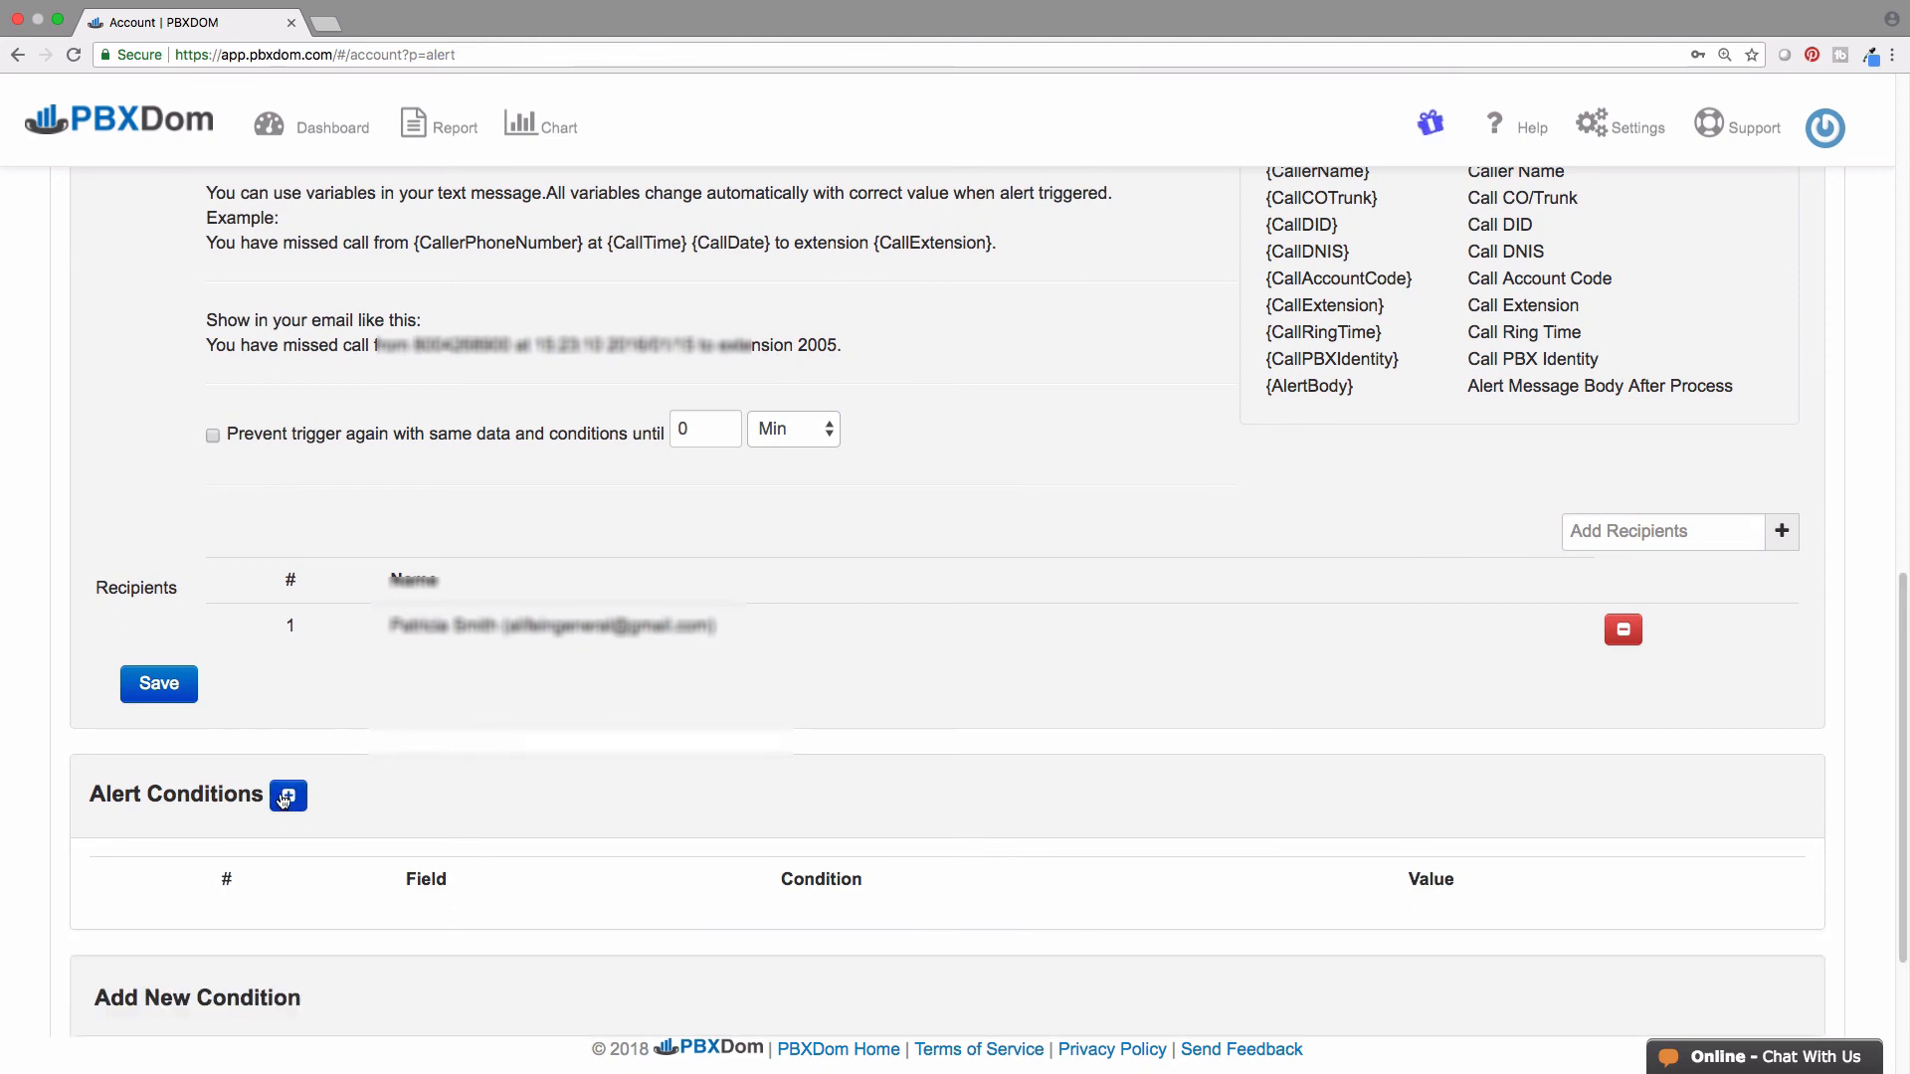
scroll(283, 801, down, 3)
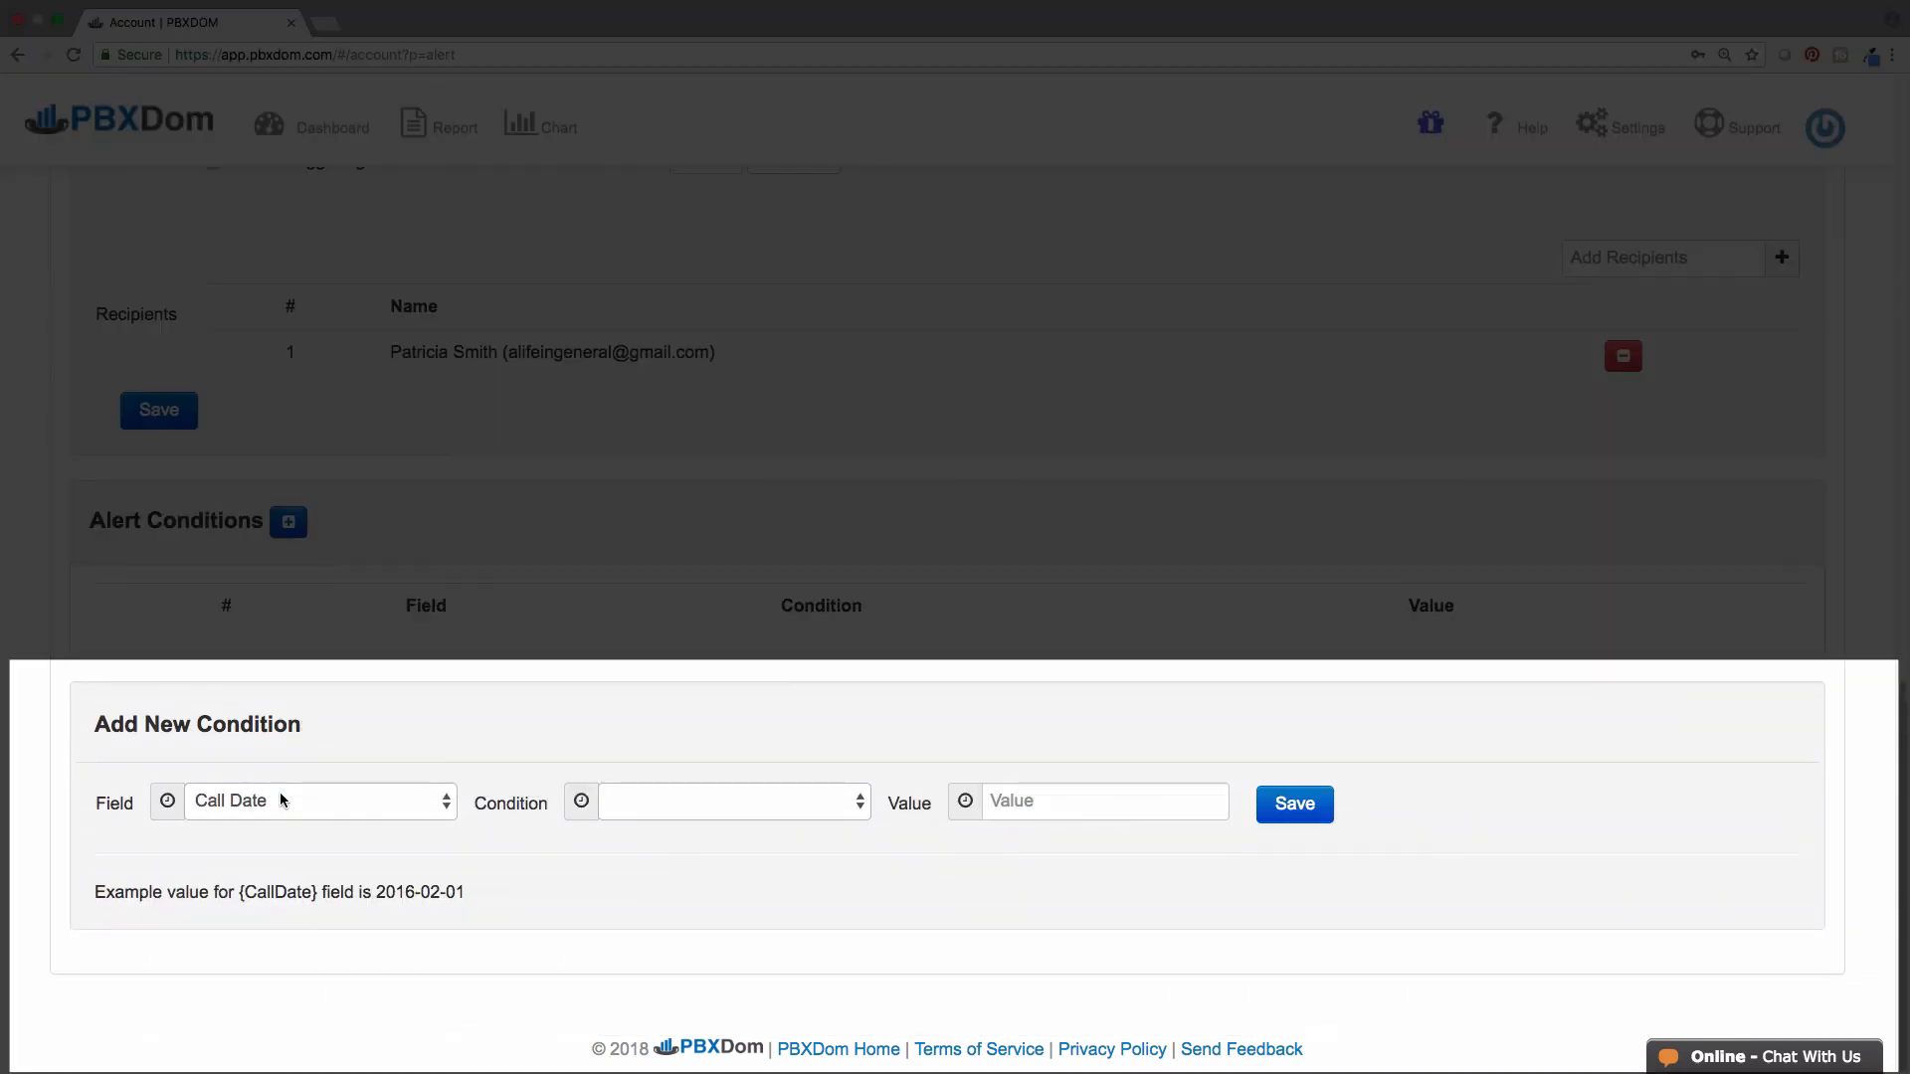
click(284, 801)
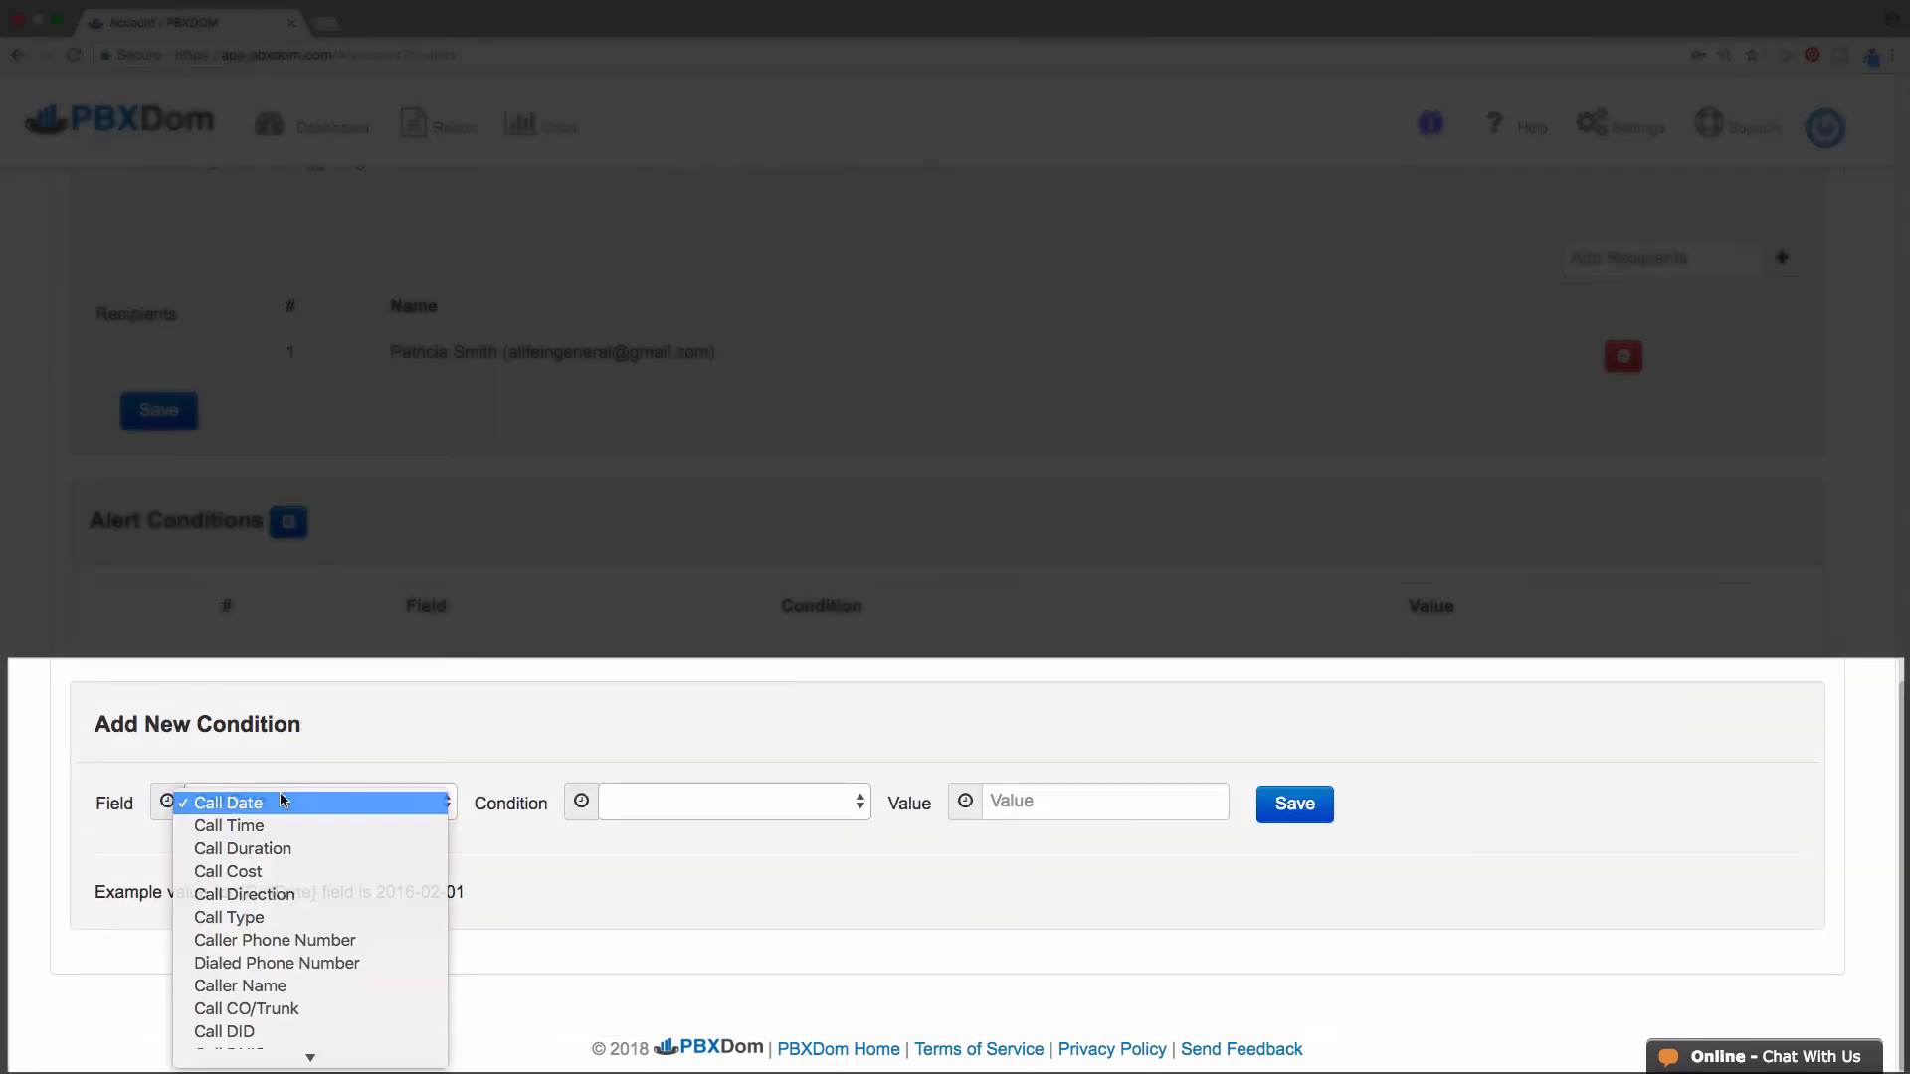
click(289, 893)
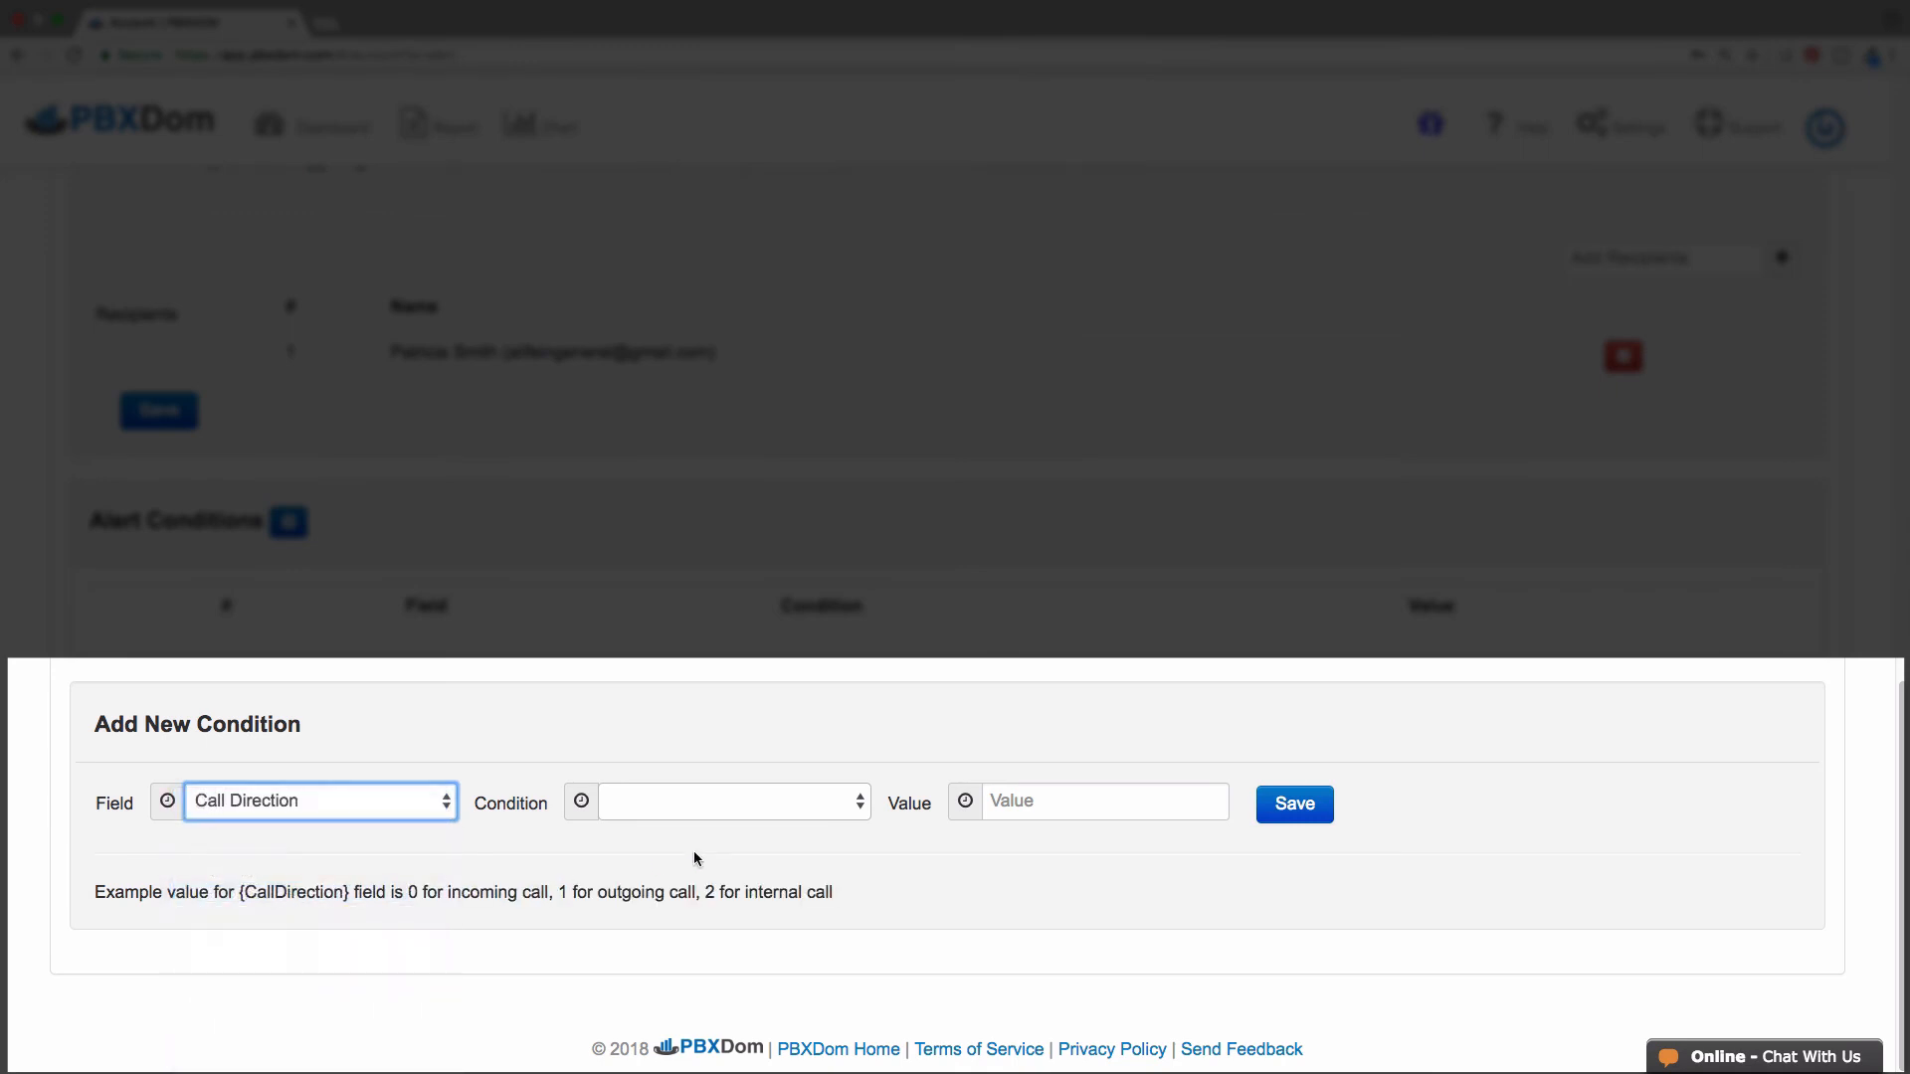
click(759, 812)
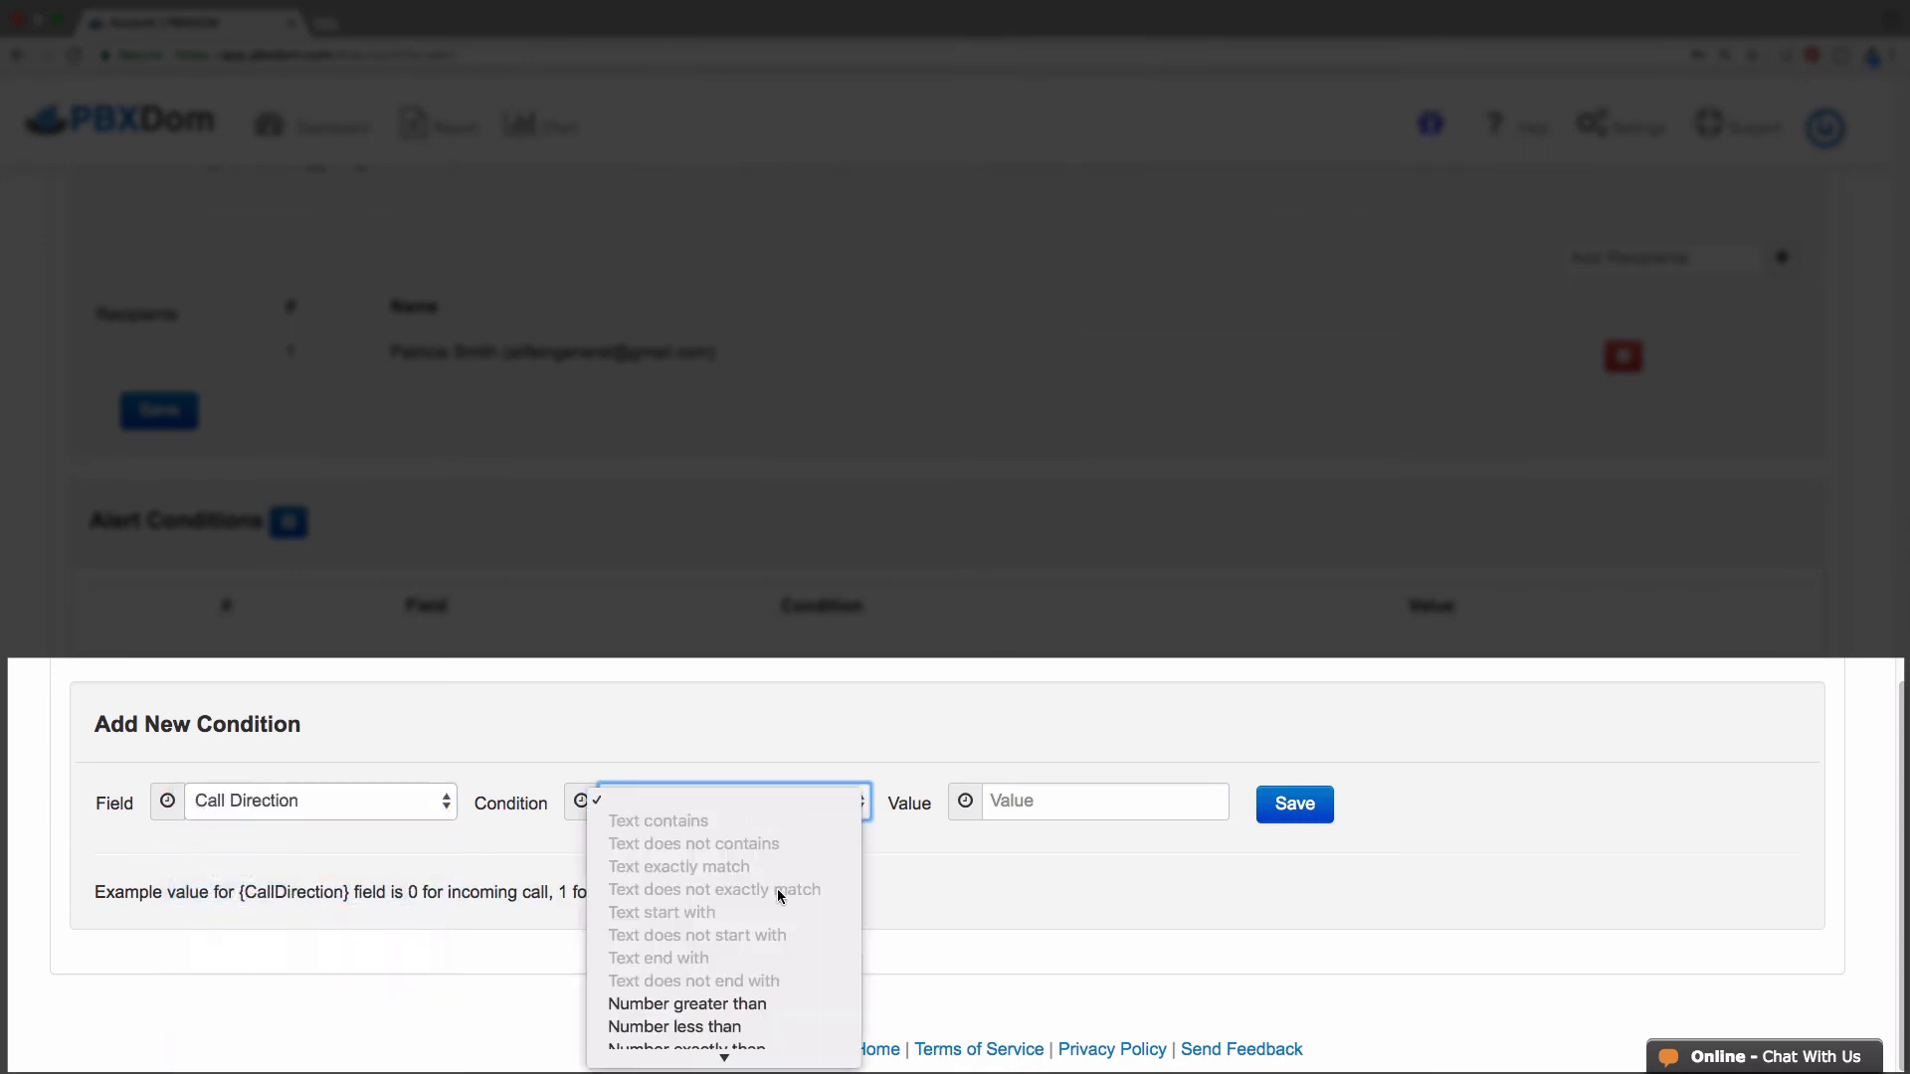
scroll(786, 897, down, 2)
click(751, 998)
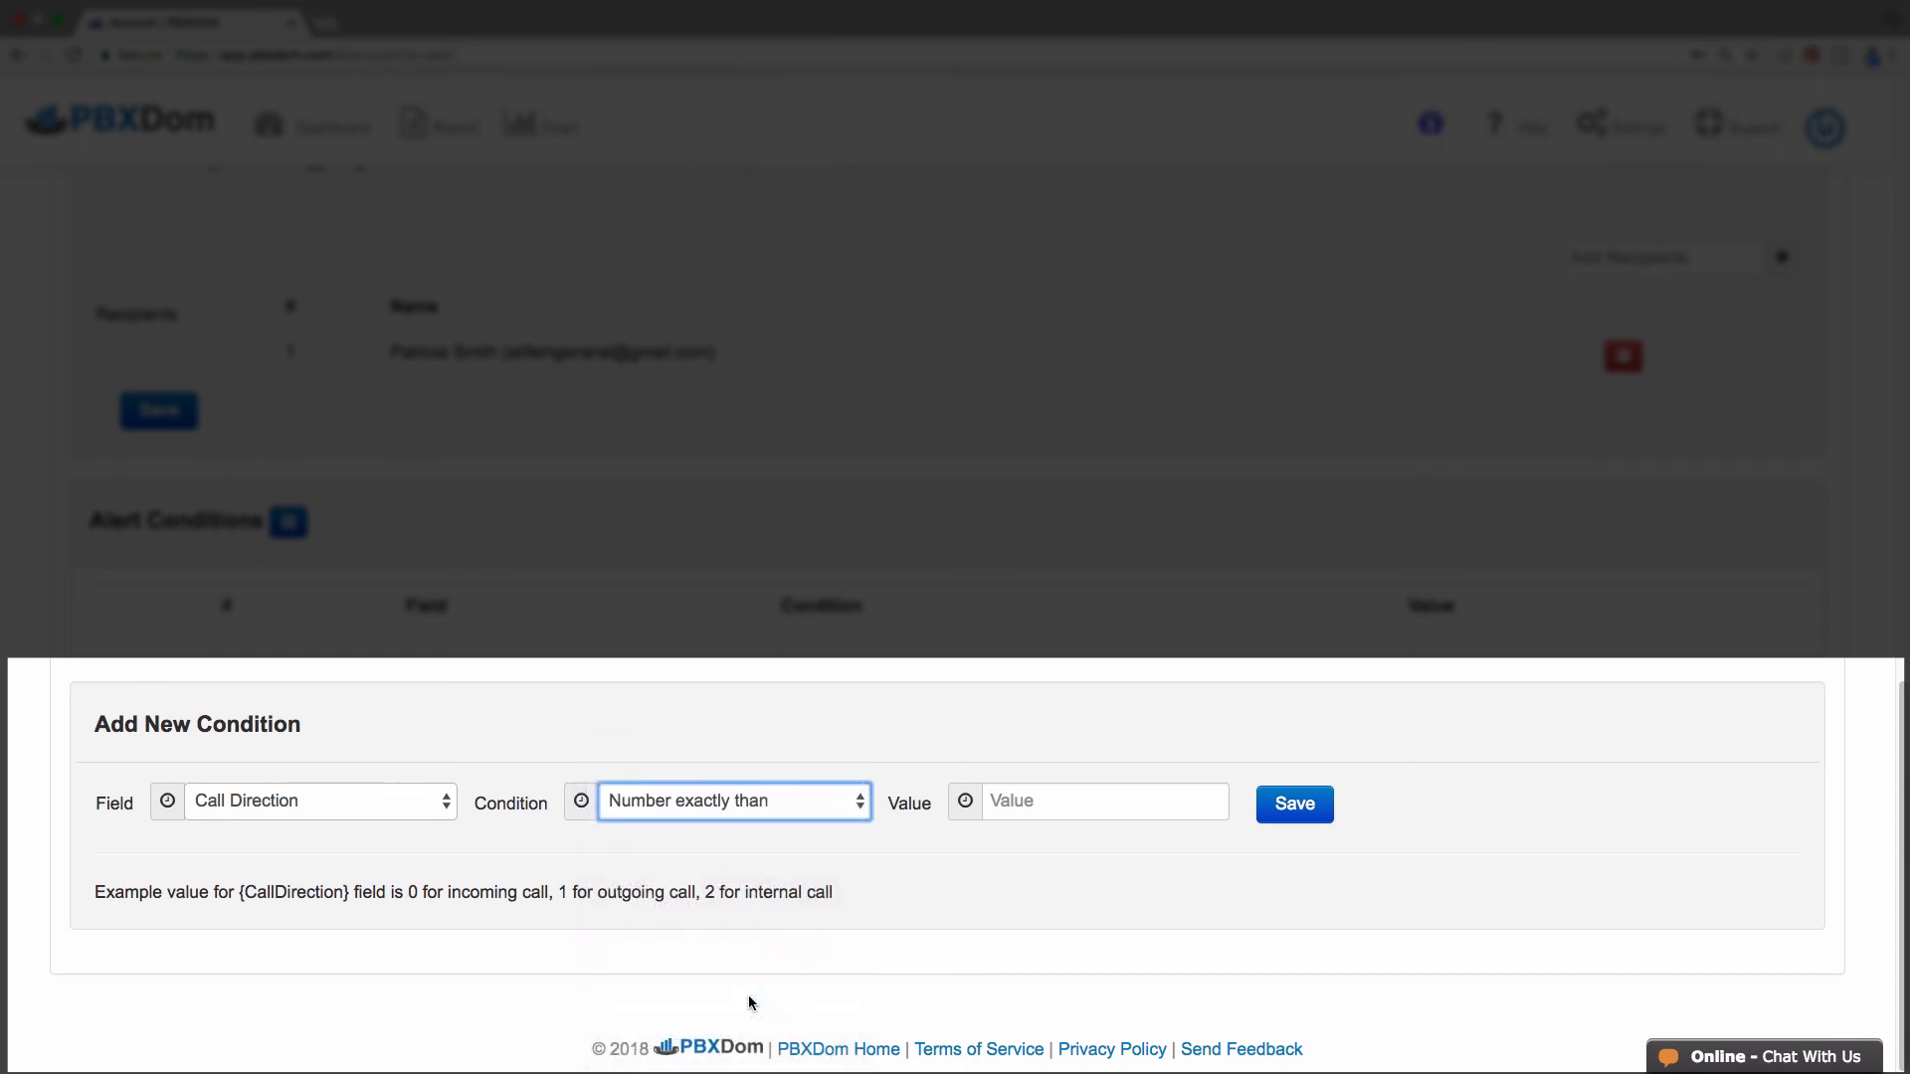
click(1056, 797)
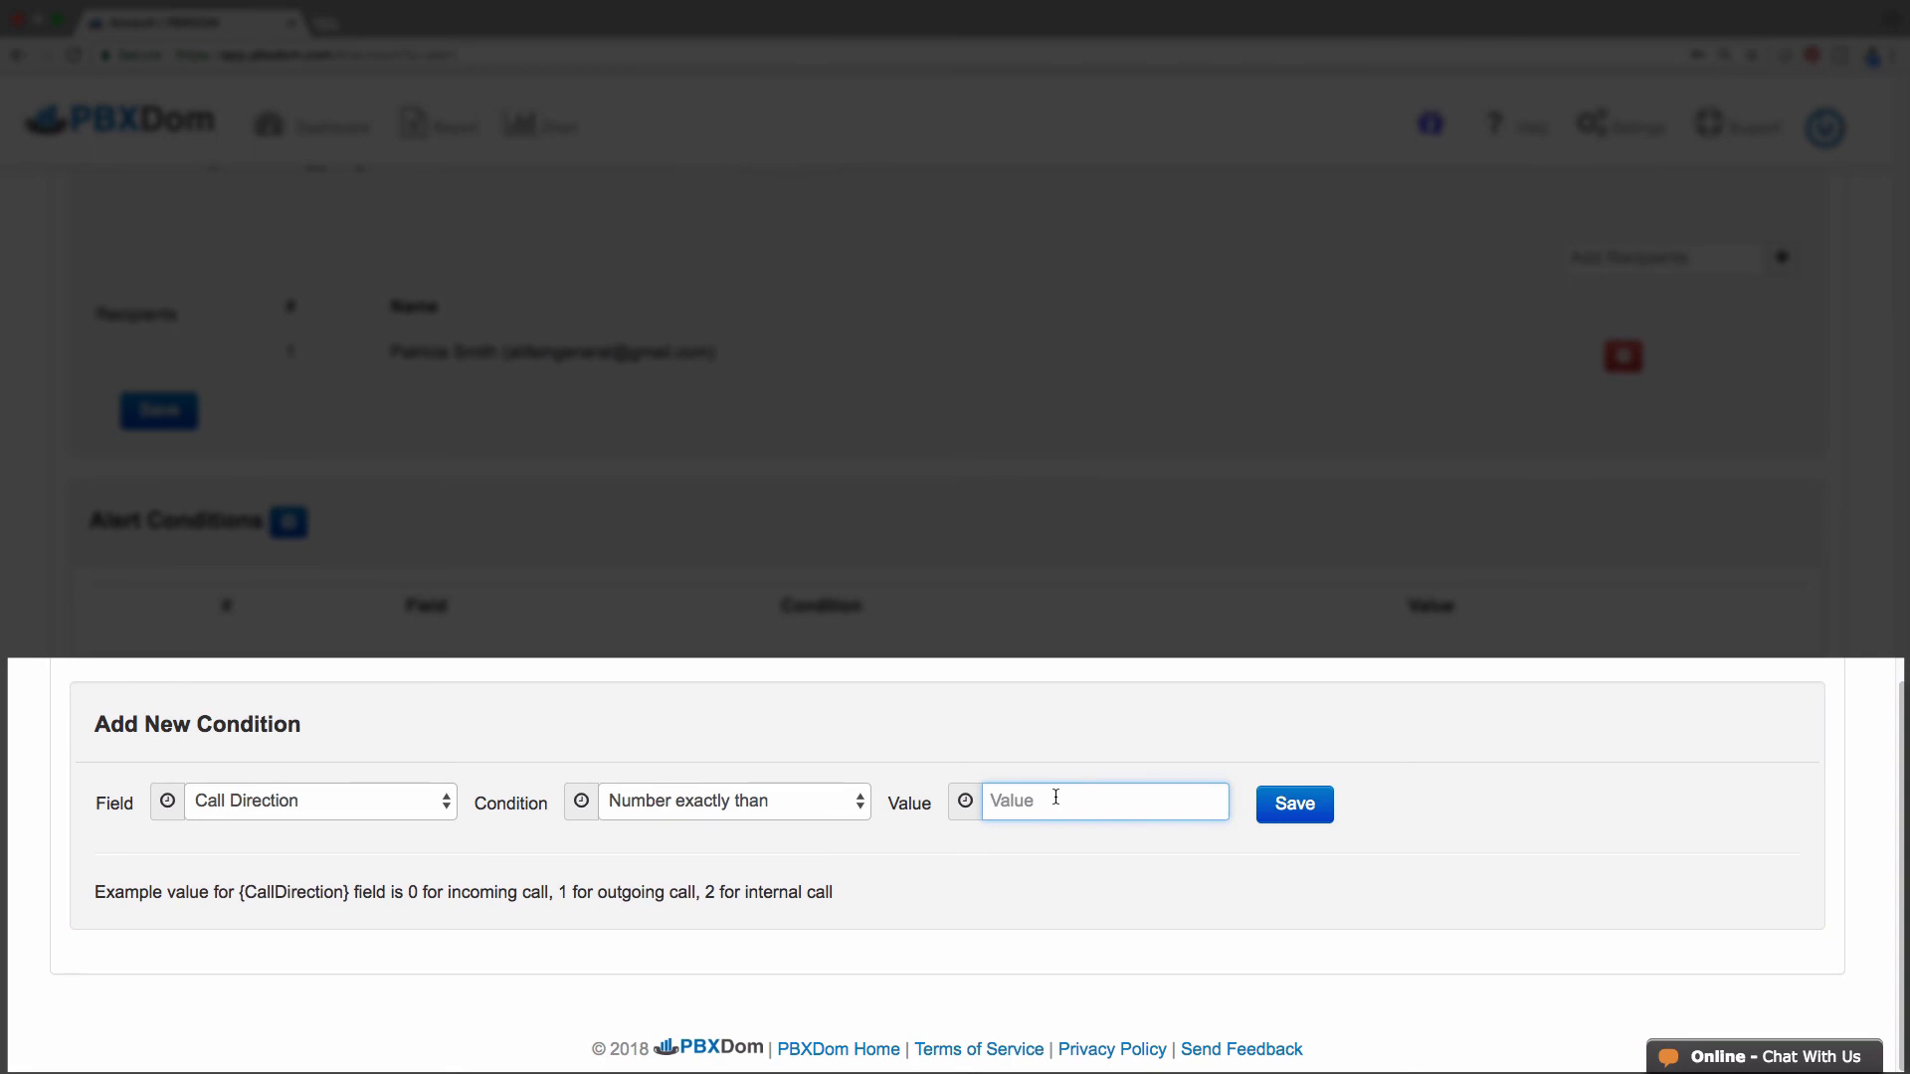
text(1)
click(1293, 805)
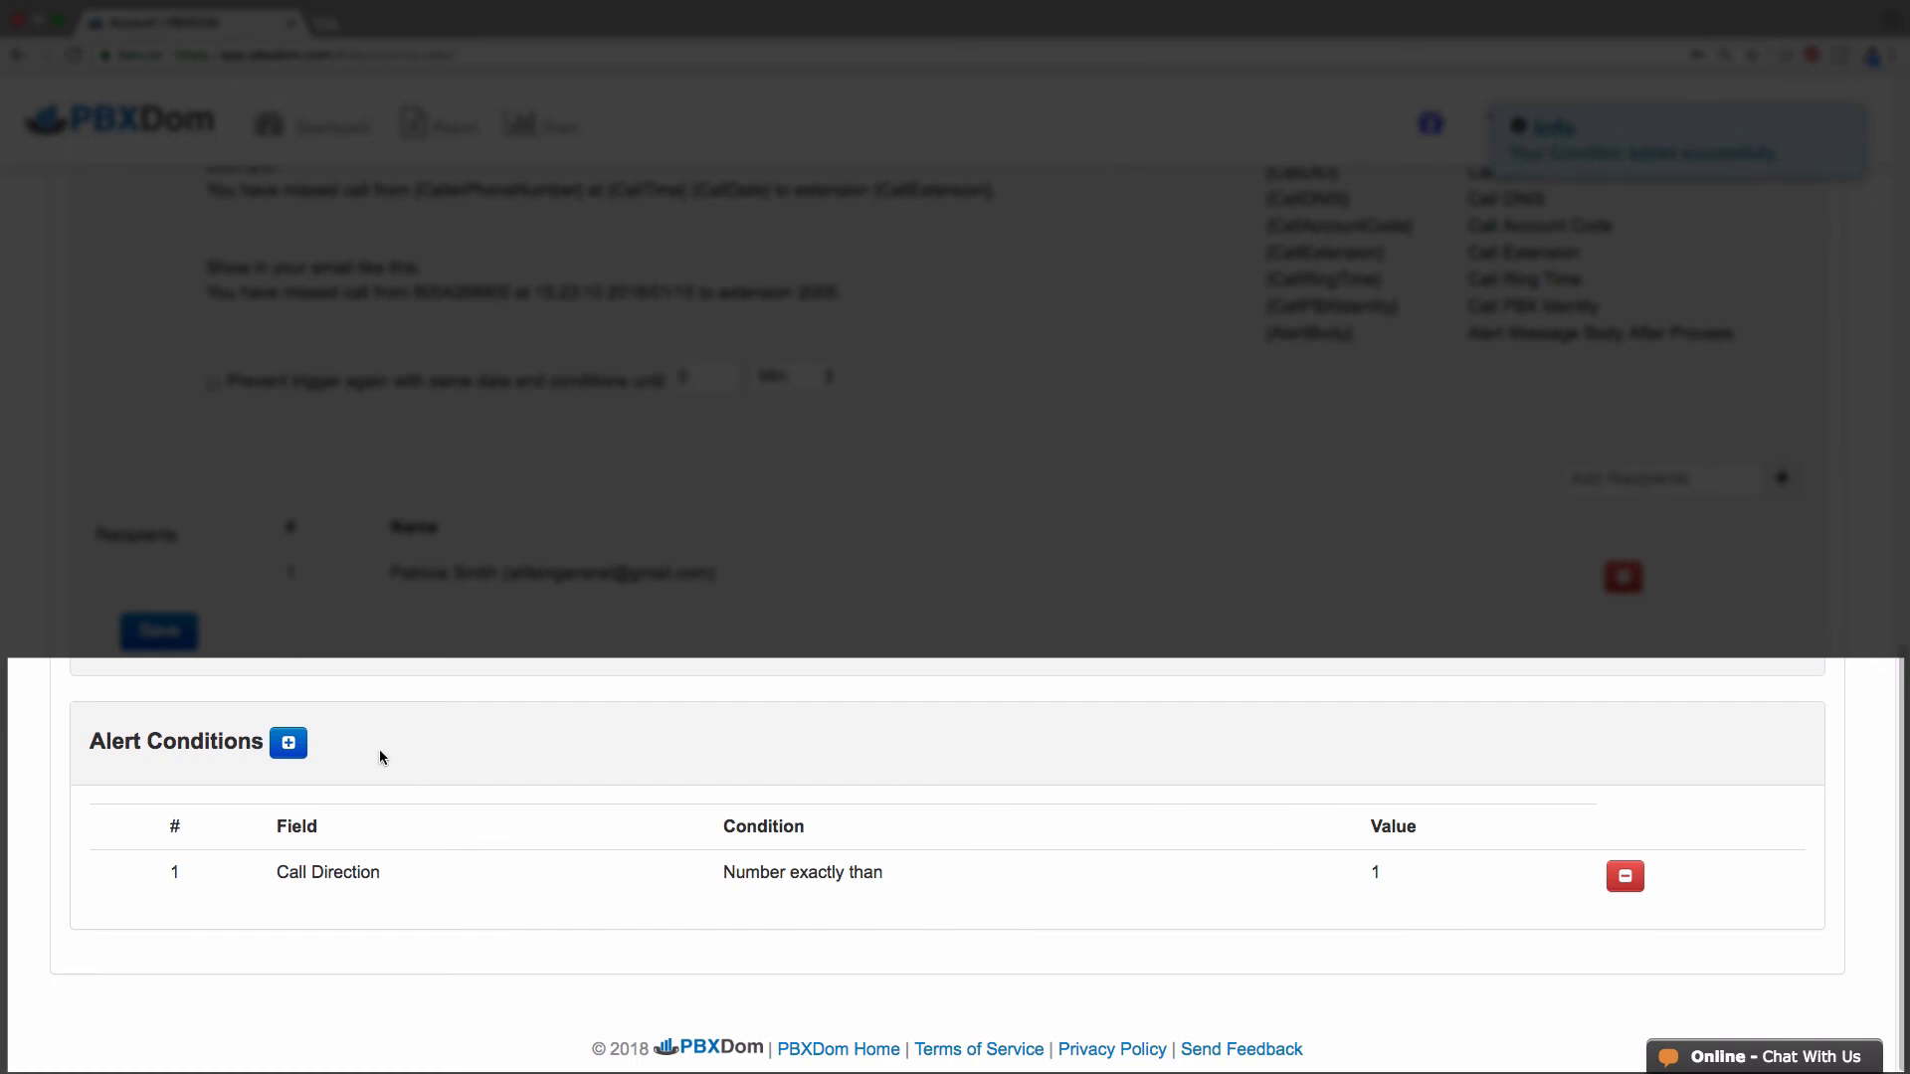
click(289, 742)
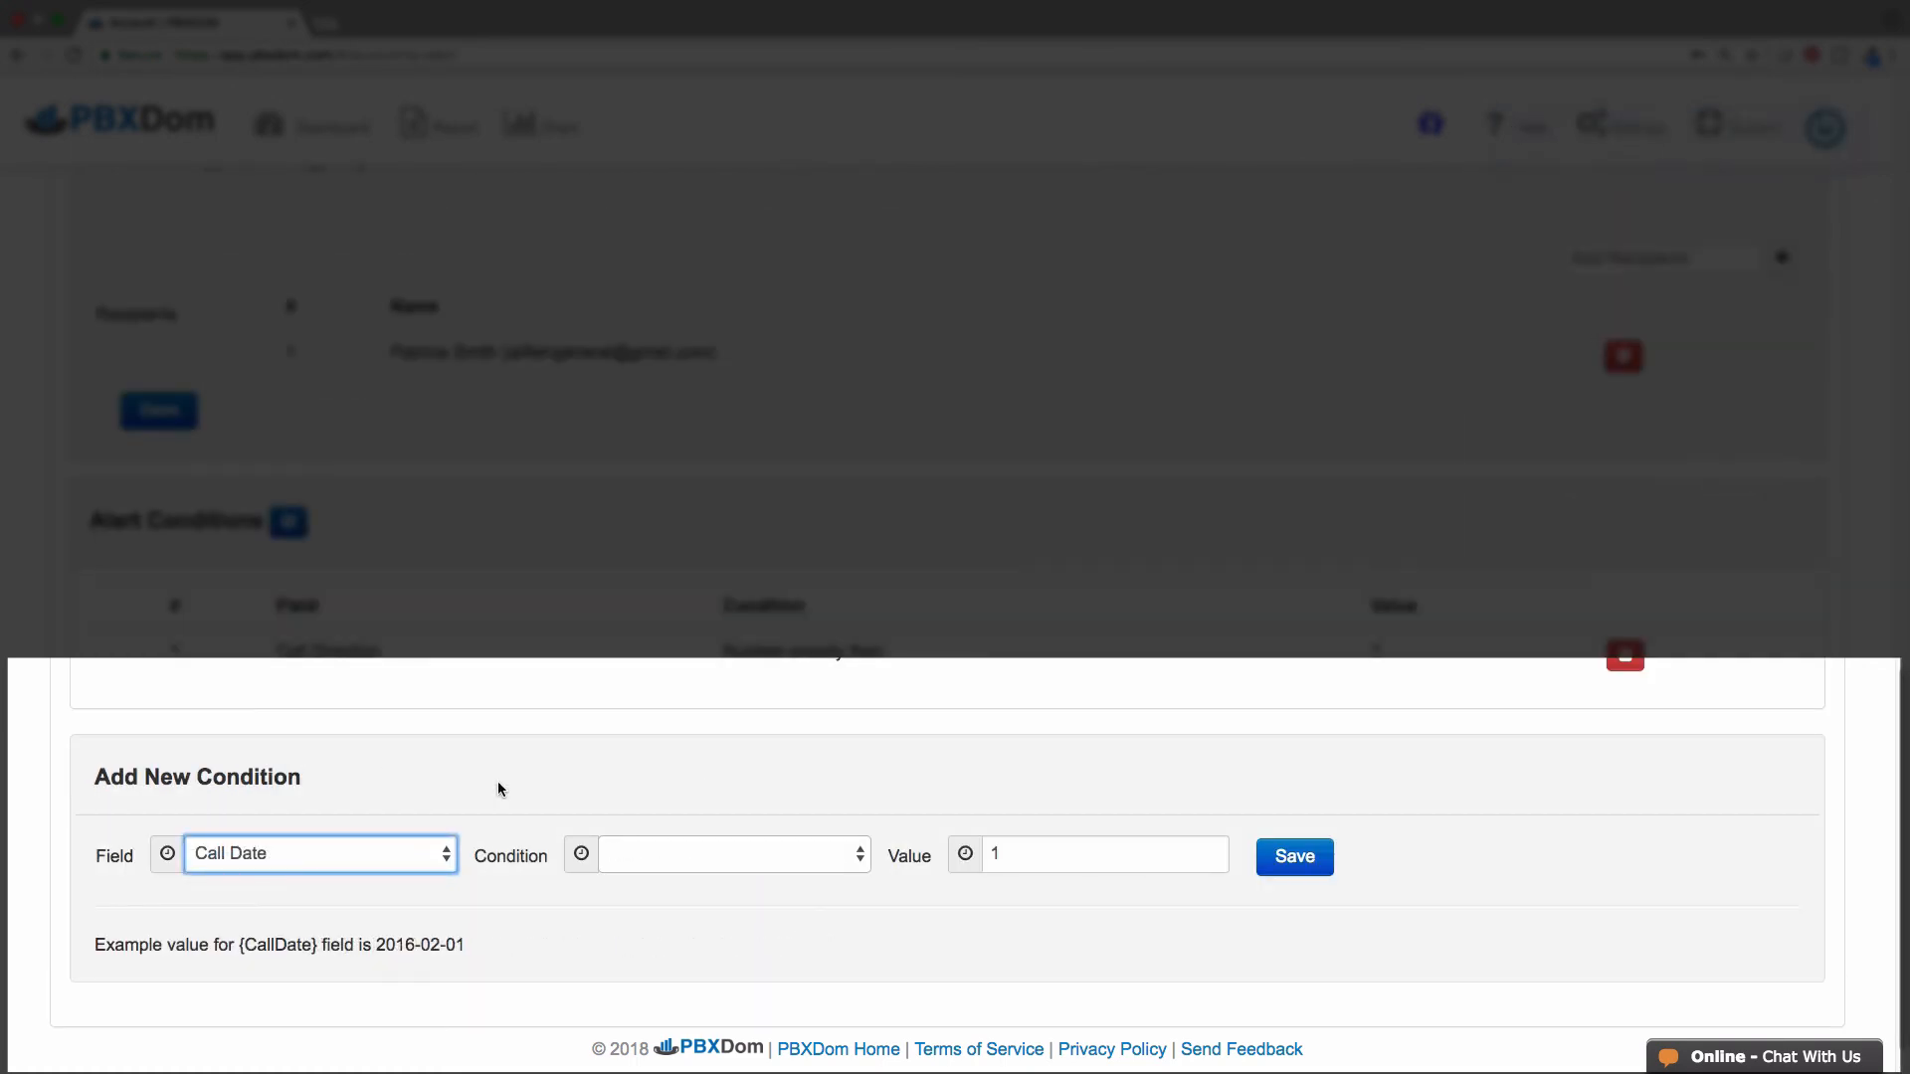
- Save a Dialed Phone Number 'Text exactly match' 911 condition on the 911 Calls alert
click(448, 862)
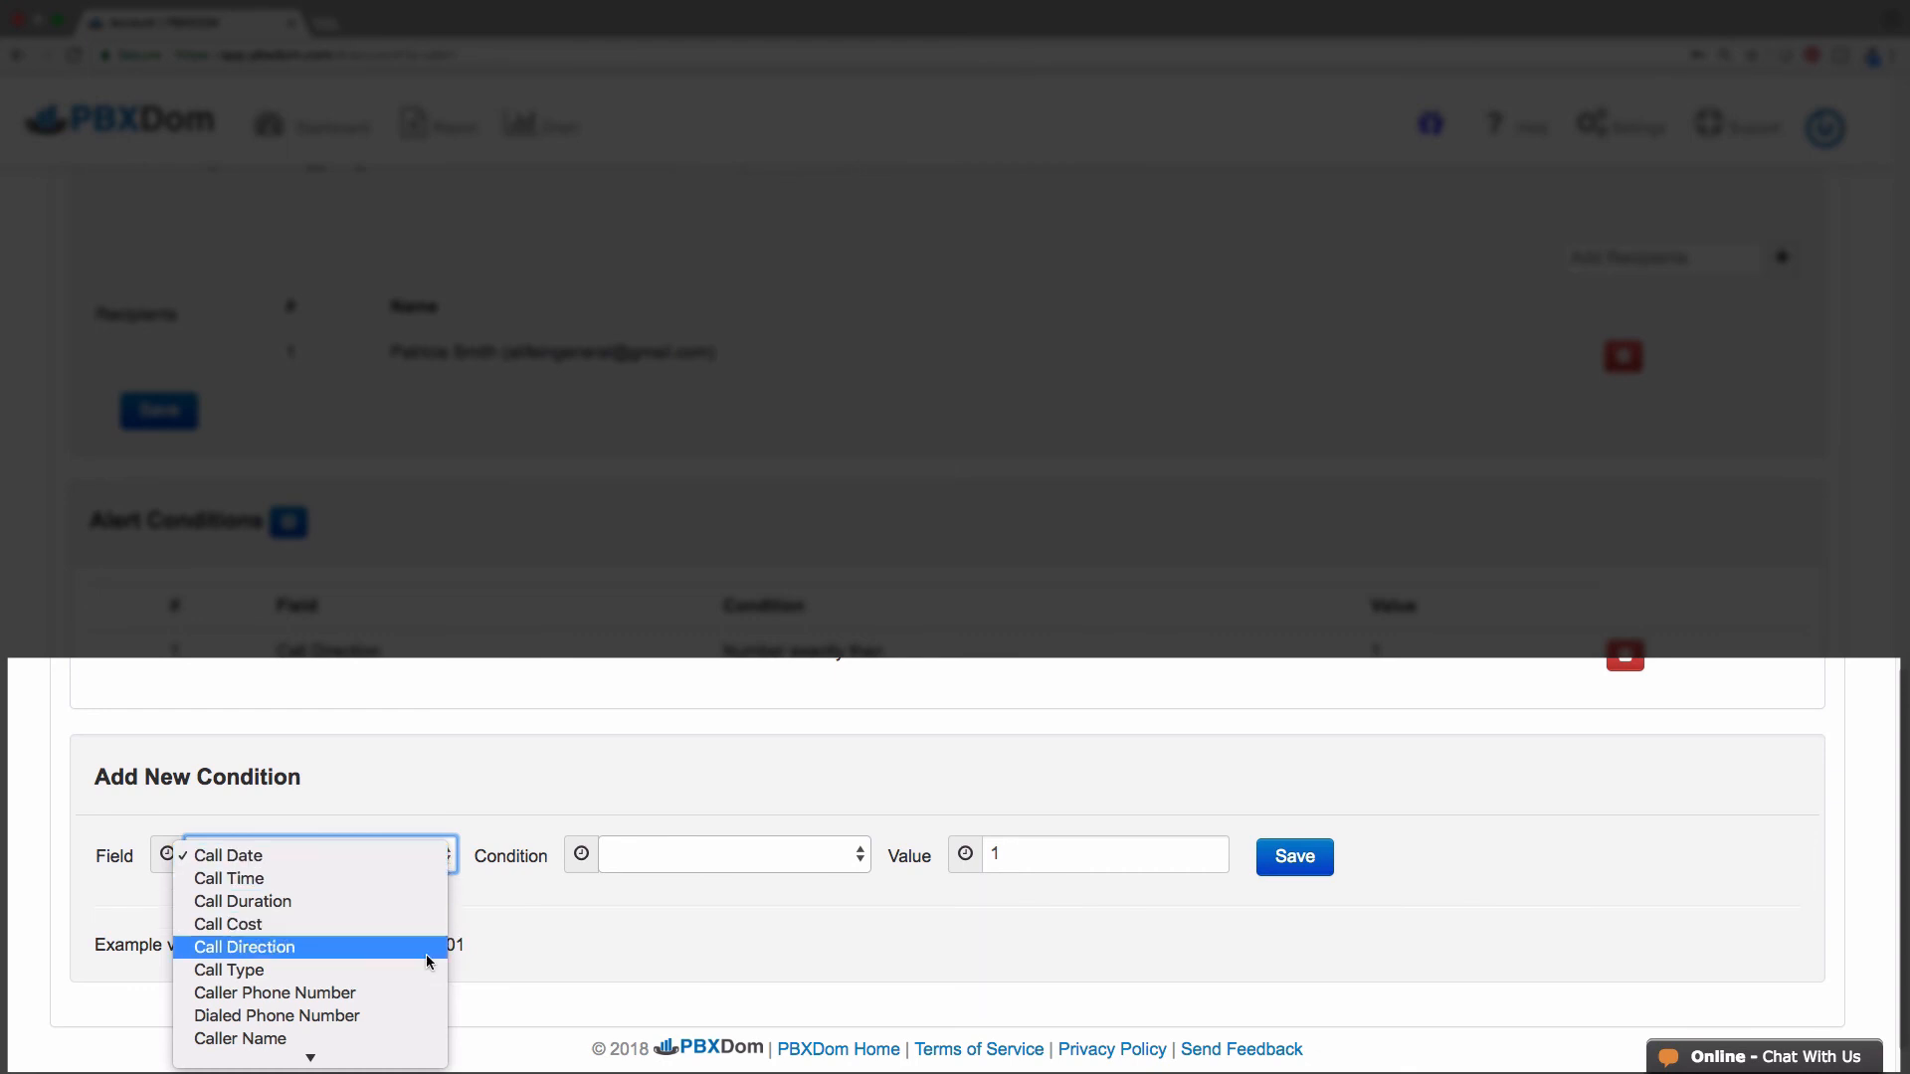
click(404, 1015)
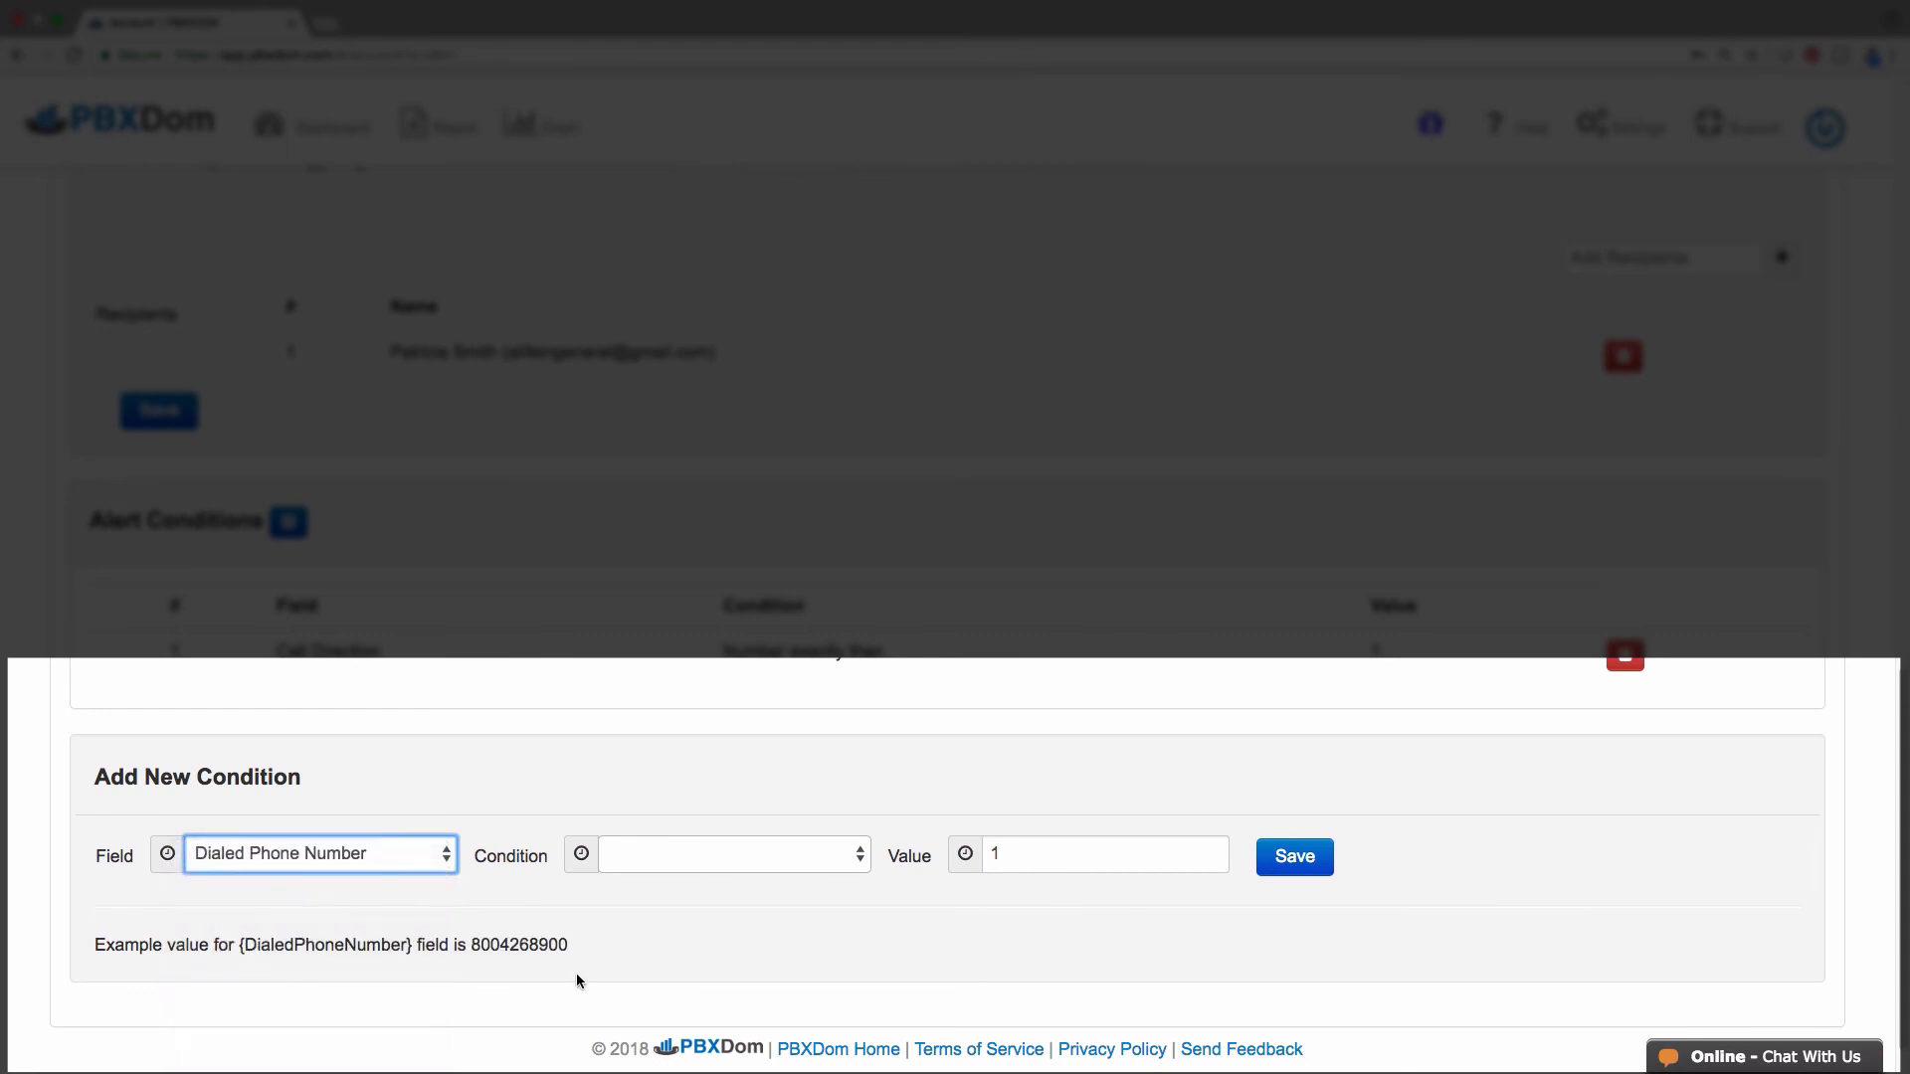
click(857, 859)
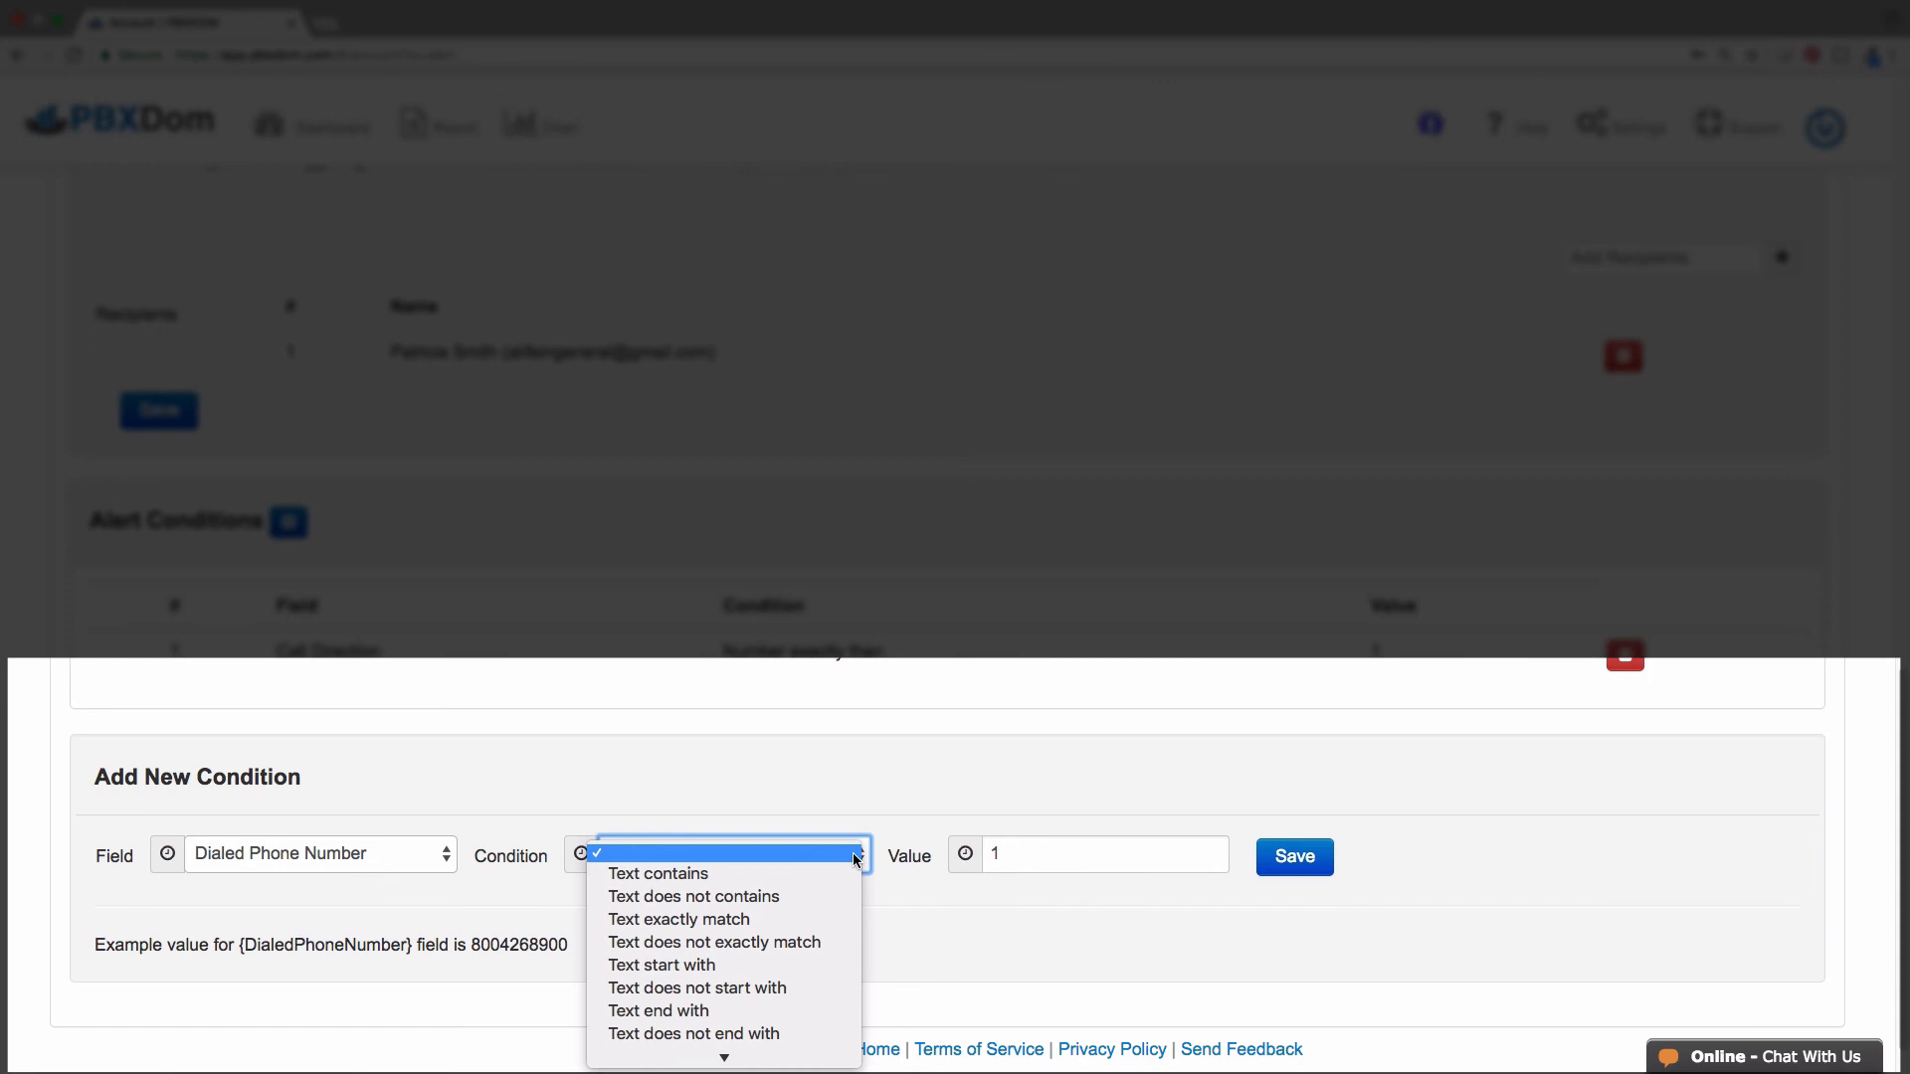
click(813, 919)
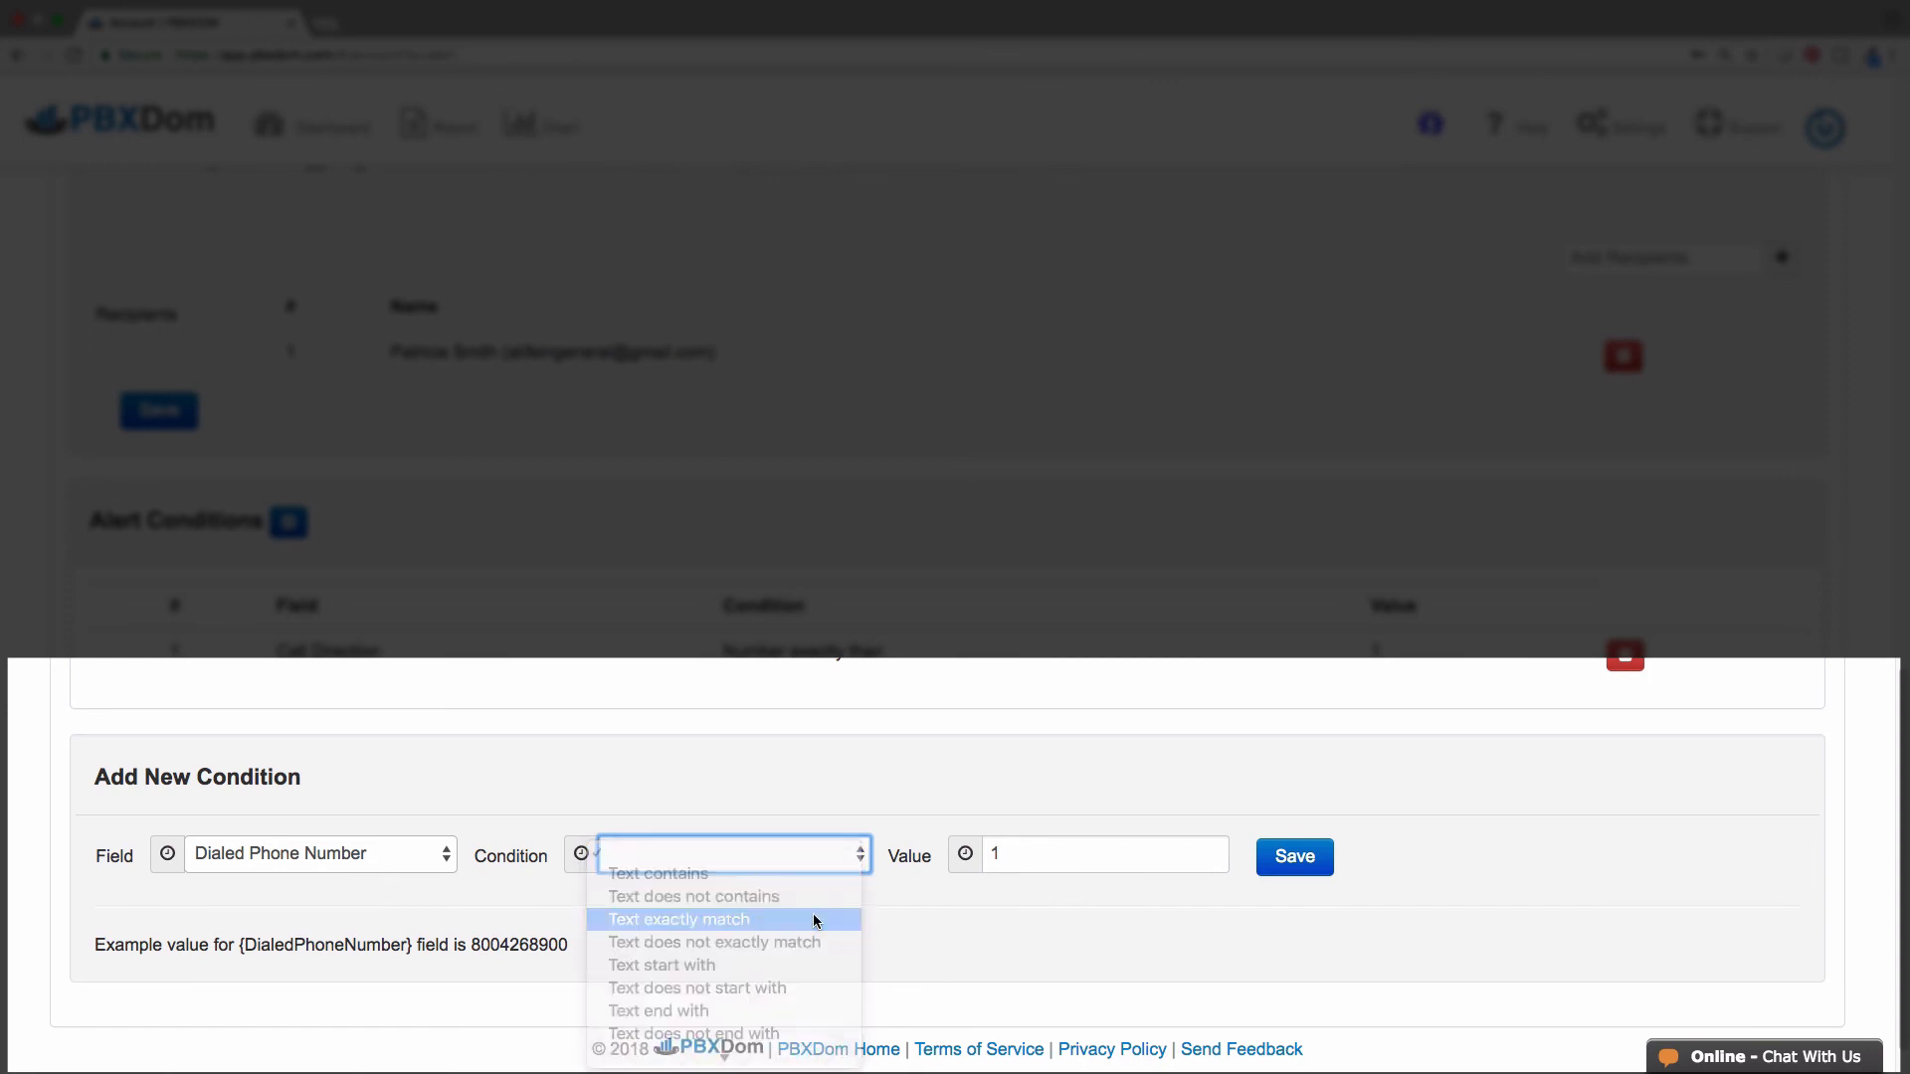
click(1033, 854)
text(911)
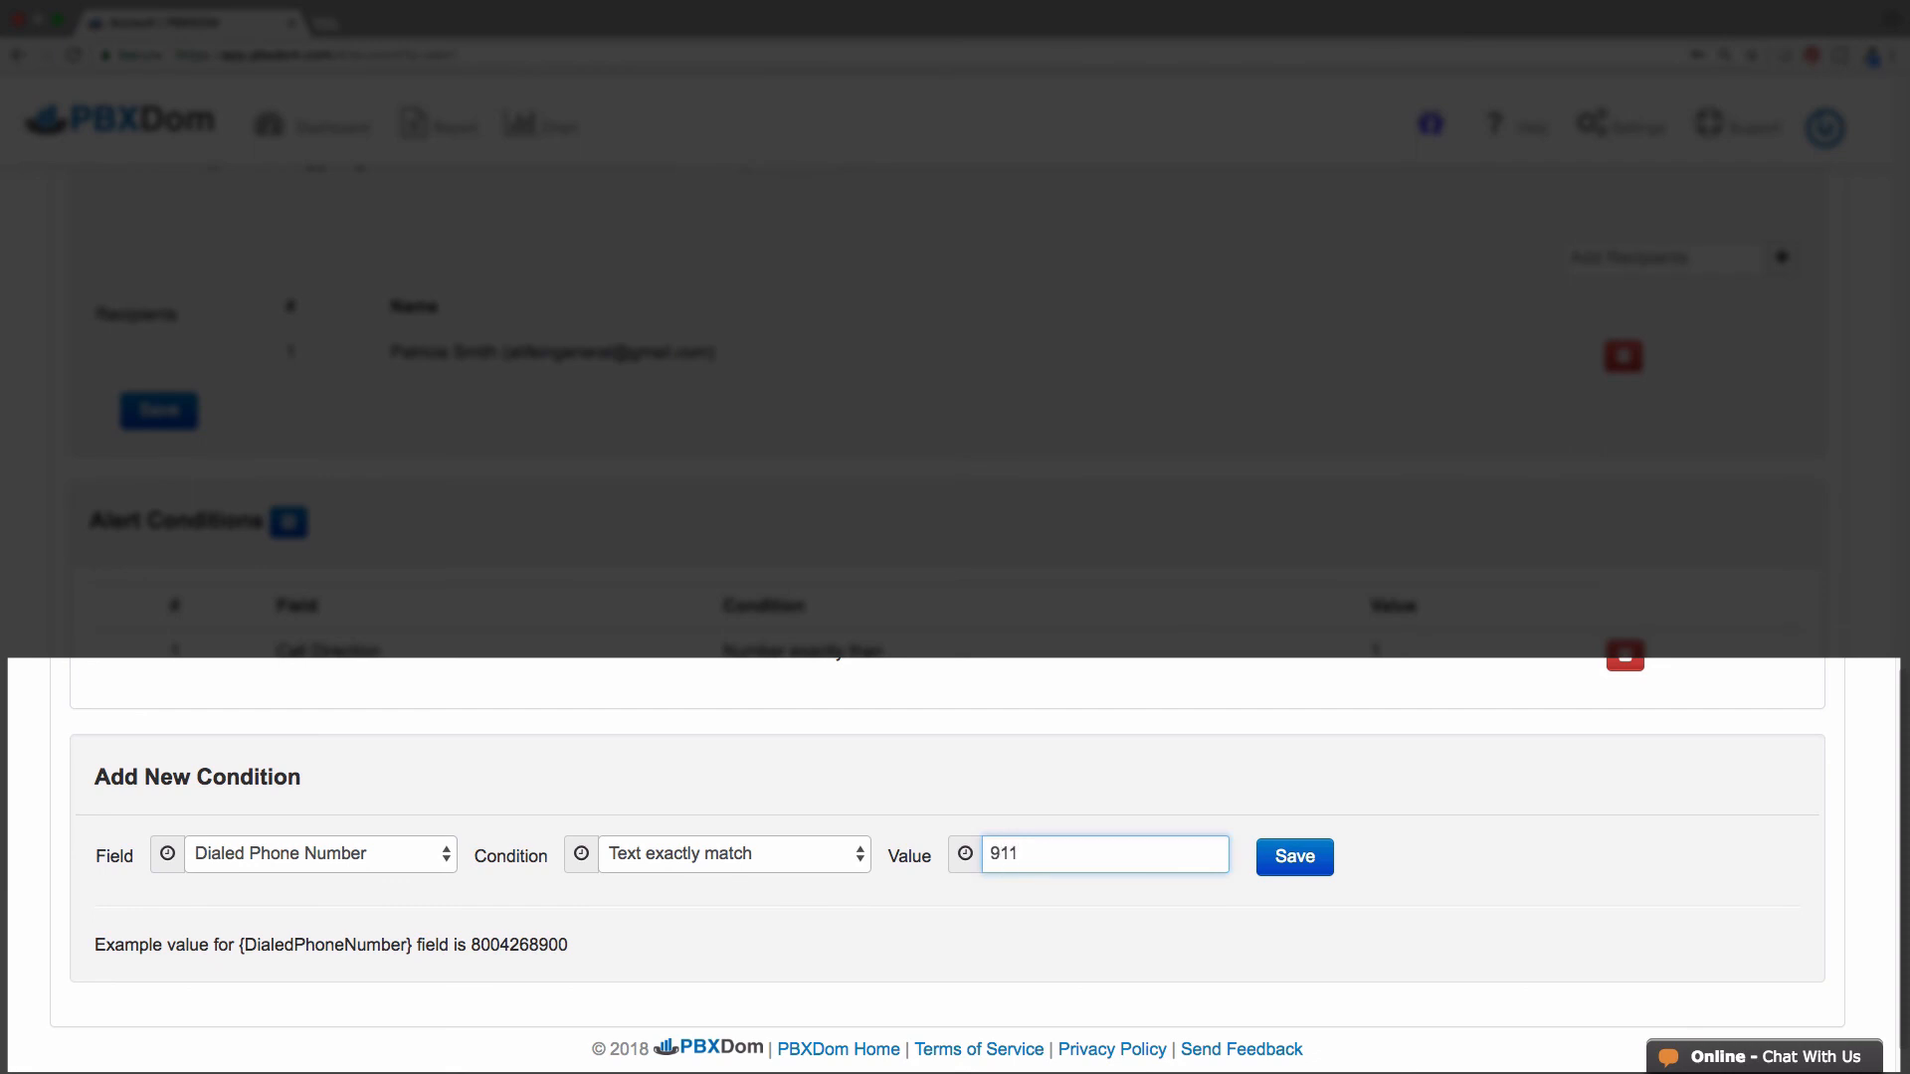
click(1304, 857)
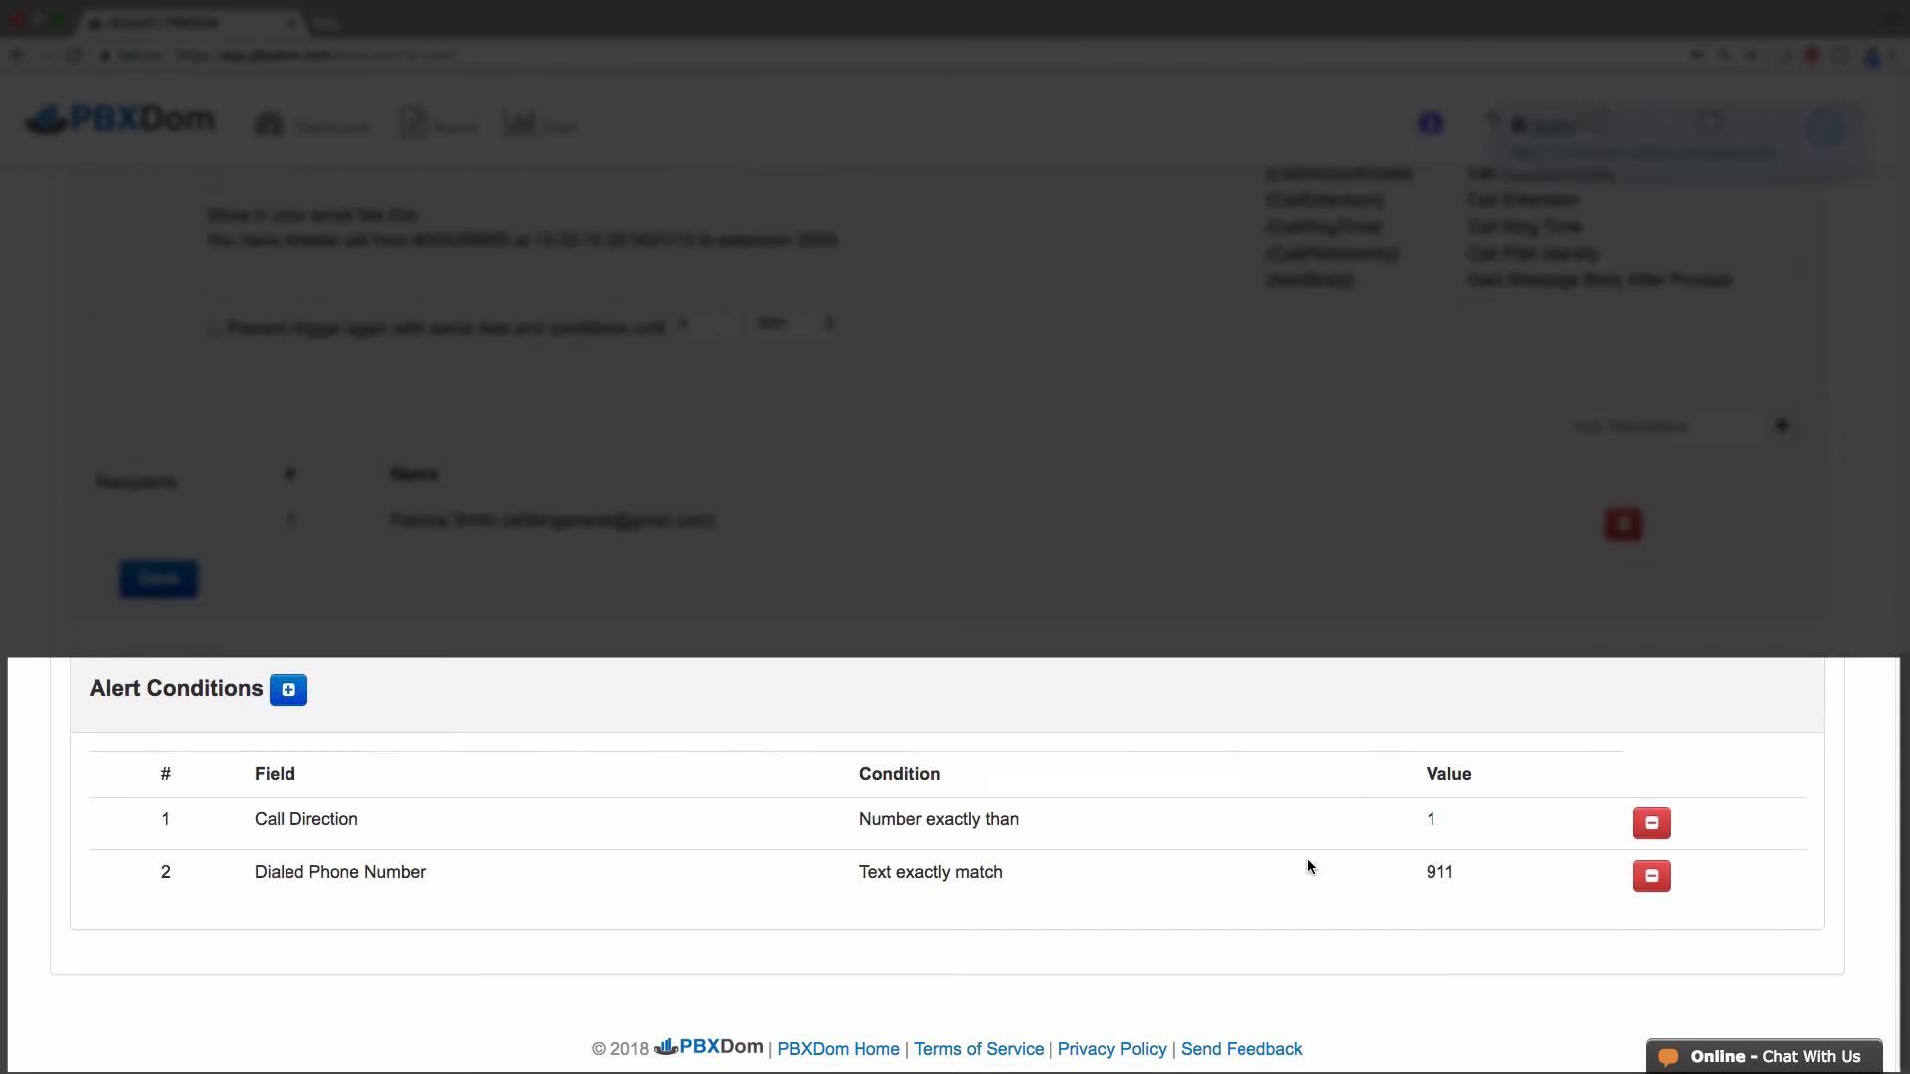